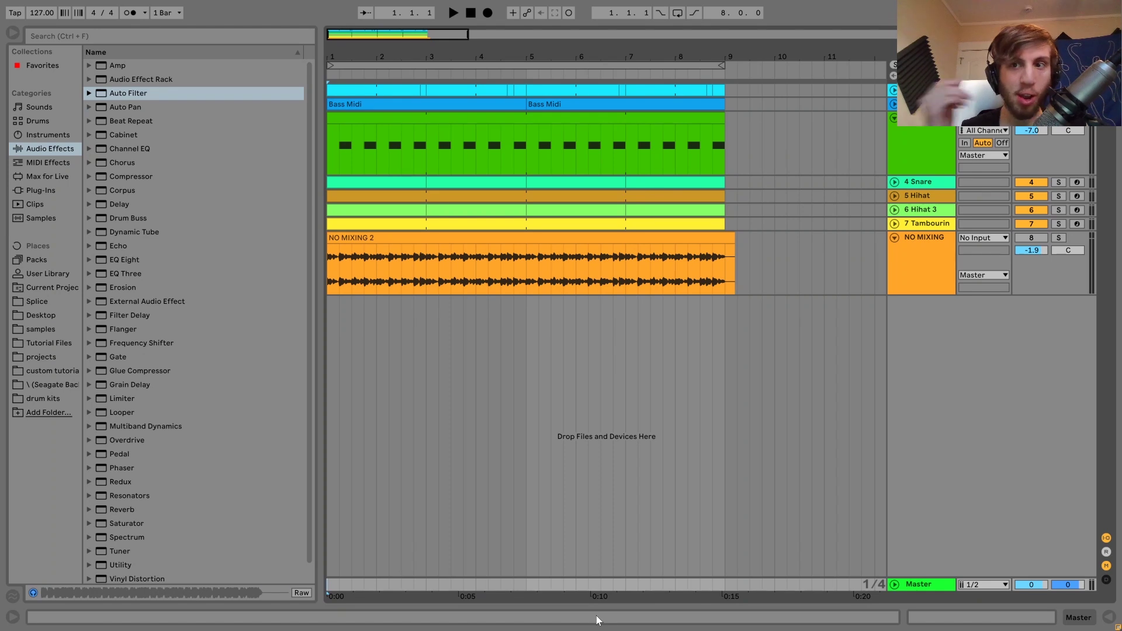
Select the NO MIXING 2 clip and listen to the arrangement from its start
{"action": "left_click", "coordinate": [372, 474]}
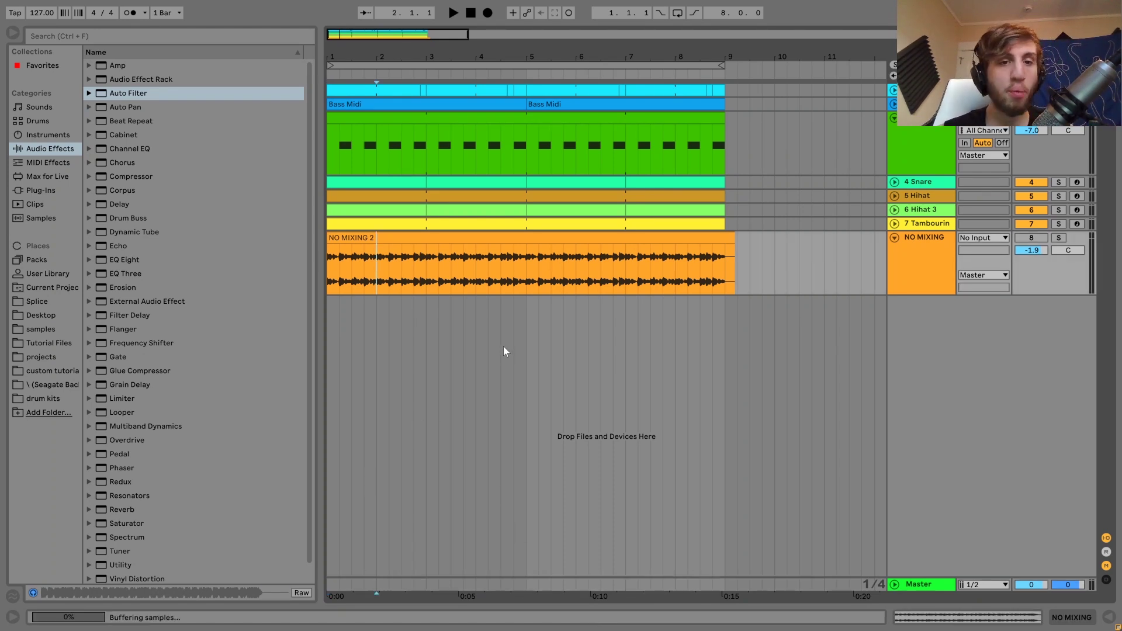
{"action": "left_click", "coordinate": [349, 238]}
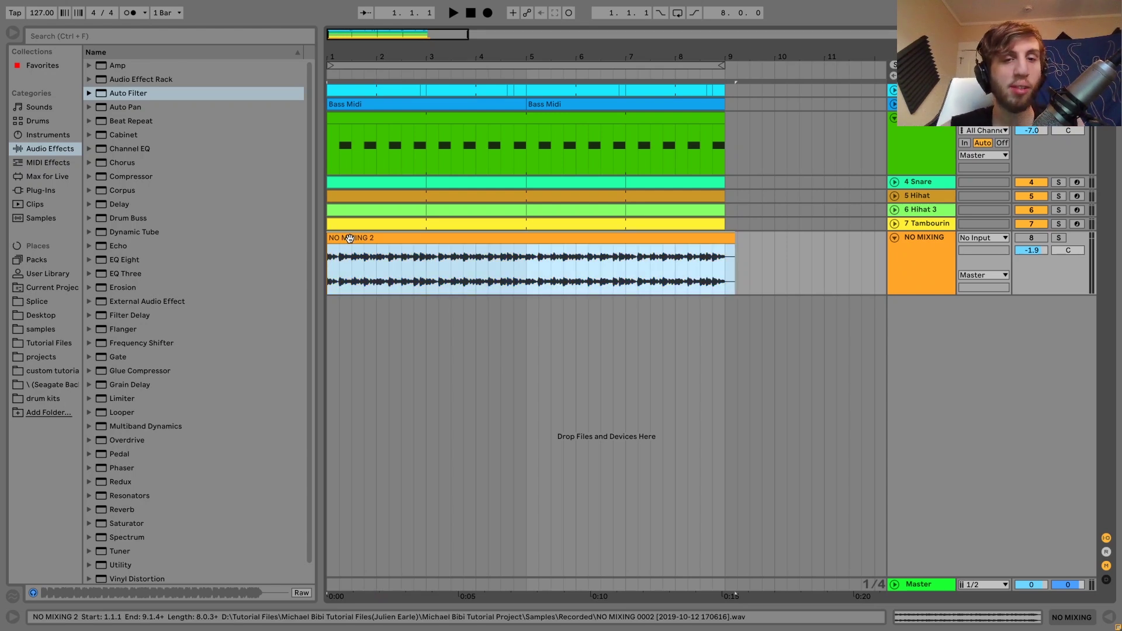
{"action": "key", "text": "space"}
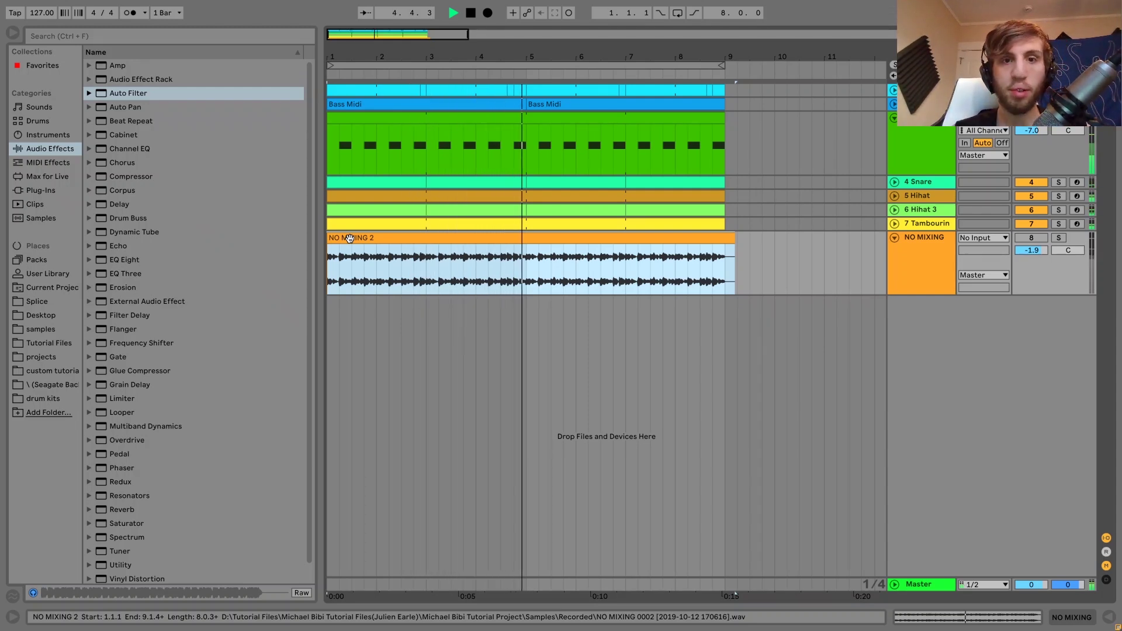
{"action": "key", "text": "space"}
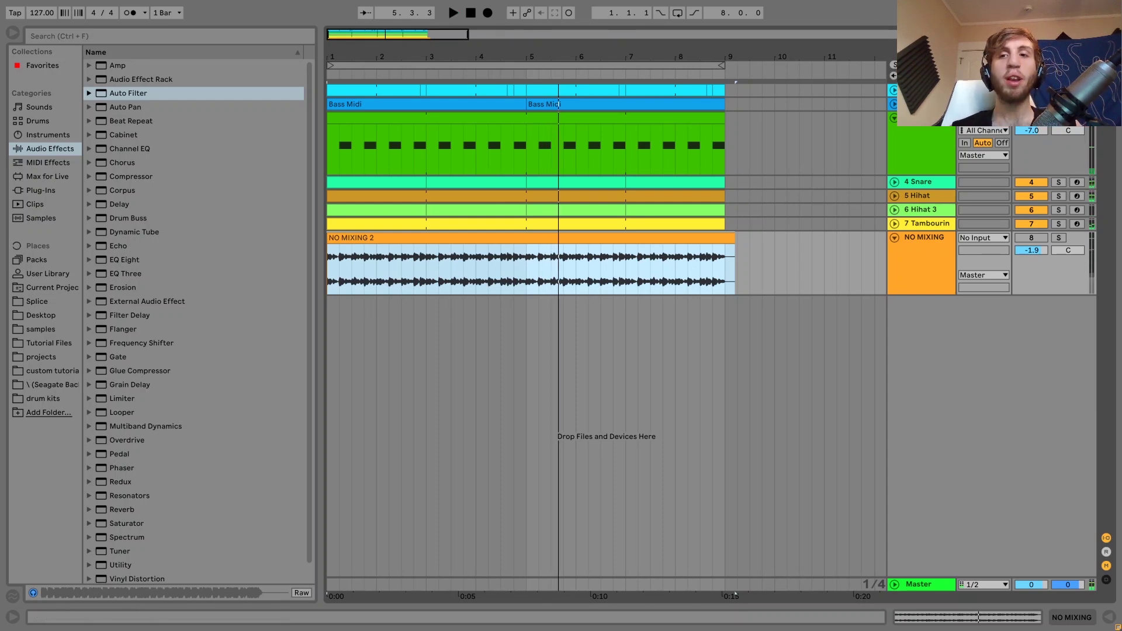
Examine the device chains of the Kick, Bass, Clap, Snare and hi-hat tracks
{"action": "double_click", "coordinate": [923, 90]}
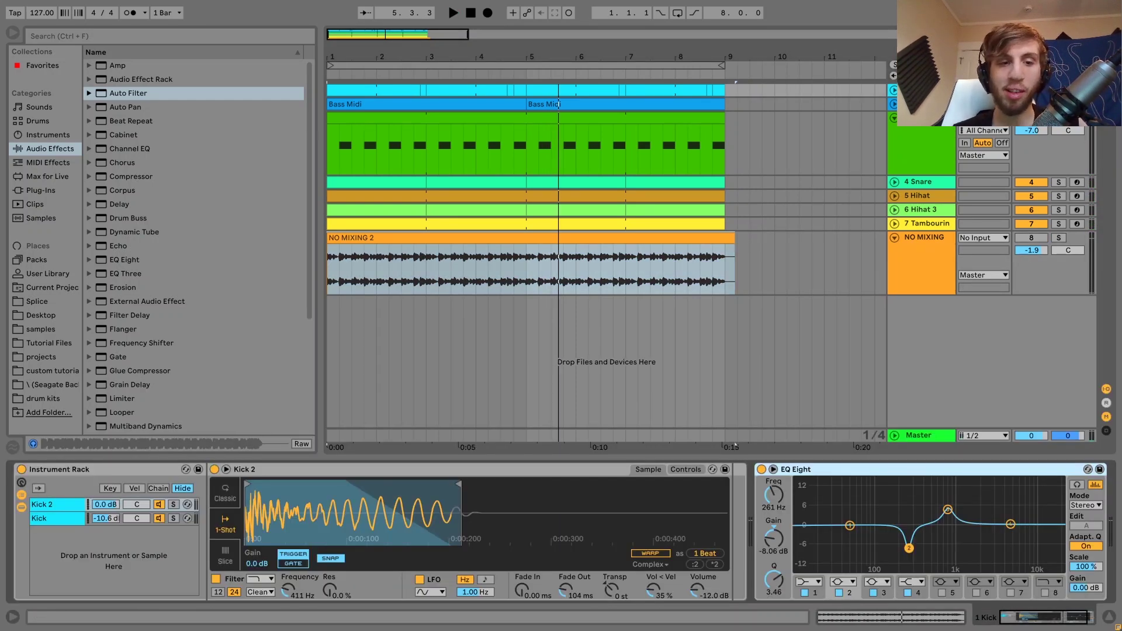
{"action": "scroll", "coordinate": [847, 525], "scroll_direction": "right", "scroll_amount": 2}
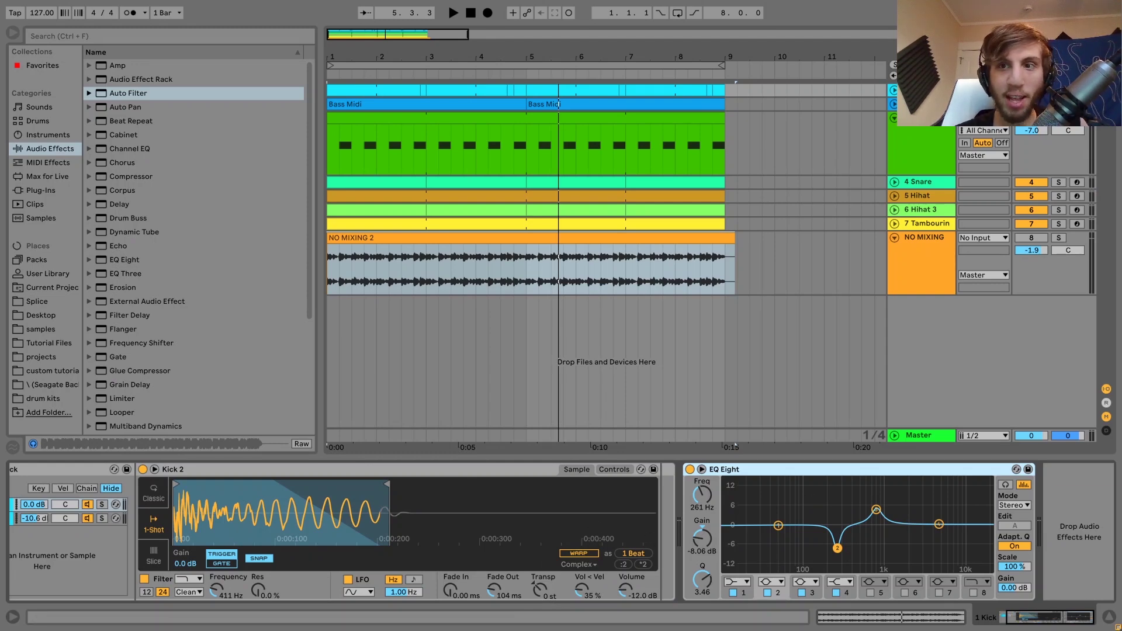
{"action": "left_click", "coordinate": [929, 104]}
{"action": "left_click", "coordinate": [945, 139]}
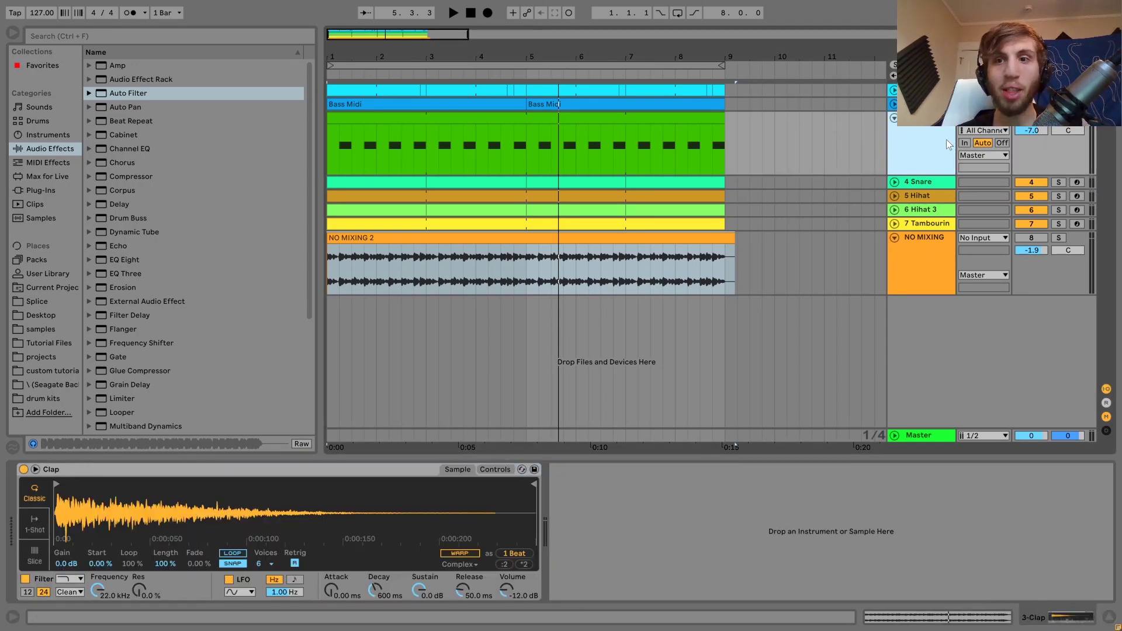
{"action": "key", "text": "Down"}
{"action": "key", "text": "Down"}
{"action": "key", "text": "Down"}
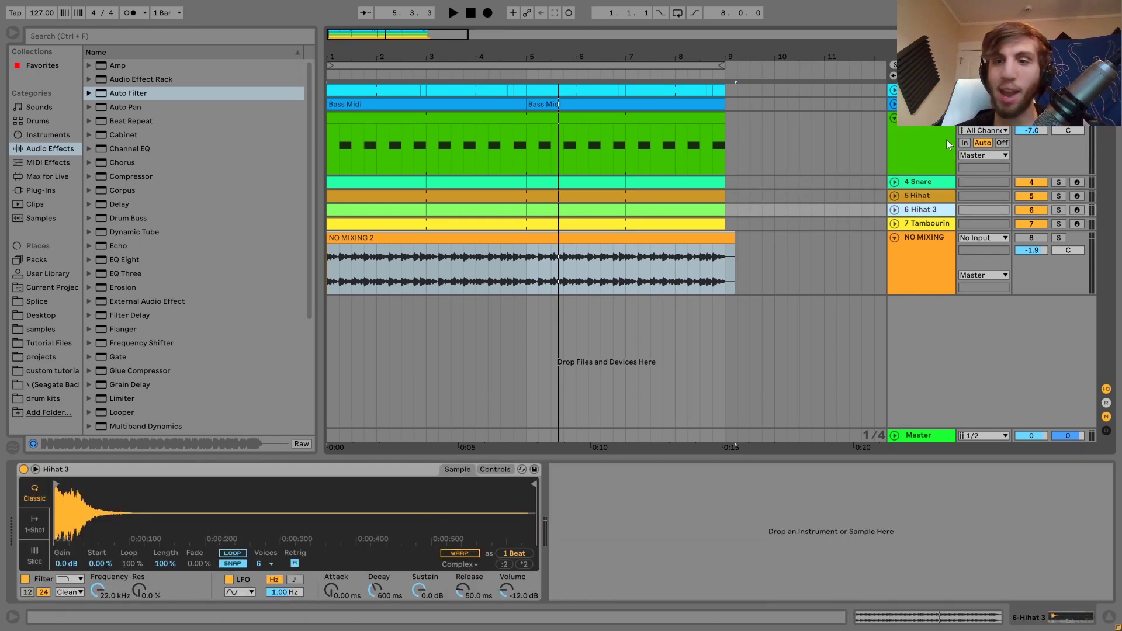
{"action": "key", "text": "Up"}
{"action": "key", "text": "Up"}
{"action": "key", "text": "Up"}
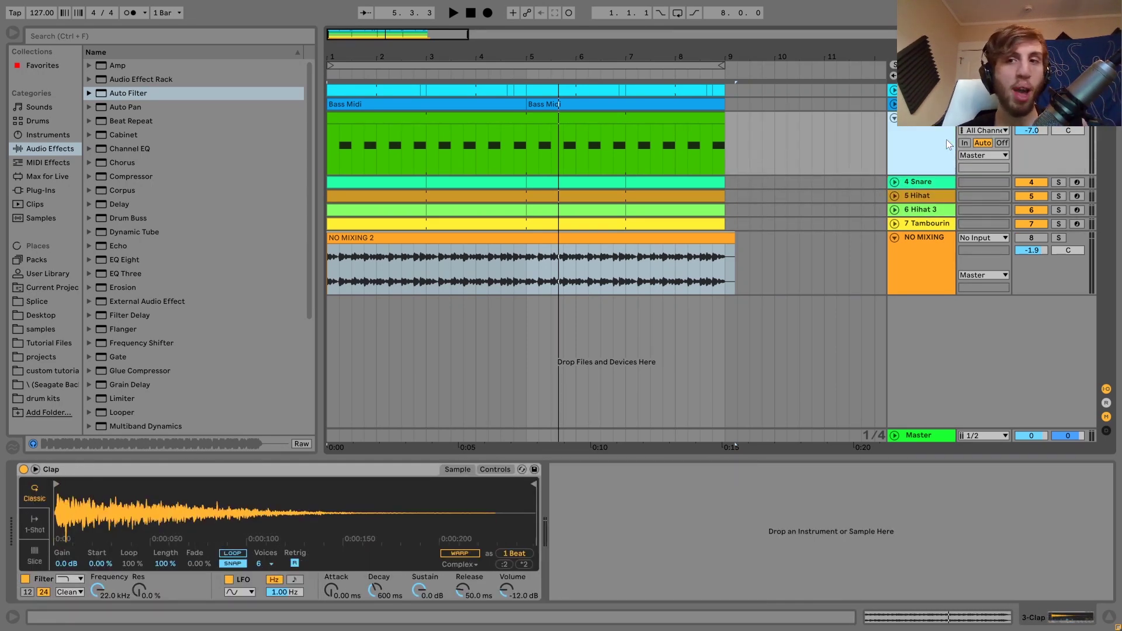
Fold the Clap and NO MIXING tracks in the arrangement and show the Tambourine track's devices
{"action": "key", "text": "Left"}
{"action": "key", "text": "Down"}
{"action": "key", "text": "Down"}
{"action": "key", "text": "Down"}
{"action": "key", "text": "Down"}
{"action": "key", "text": "Down"}
{"action": "key", "text": "Left"}
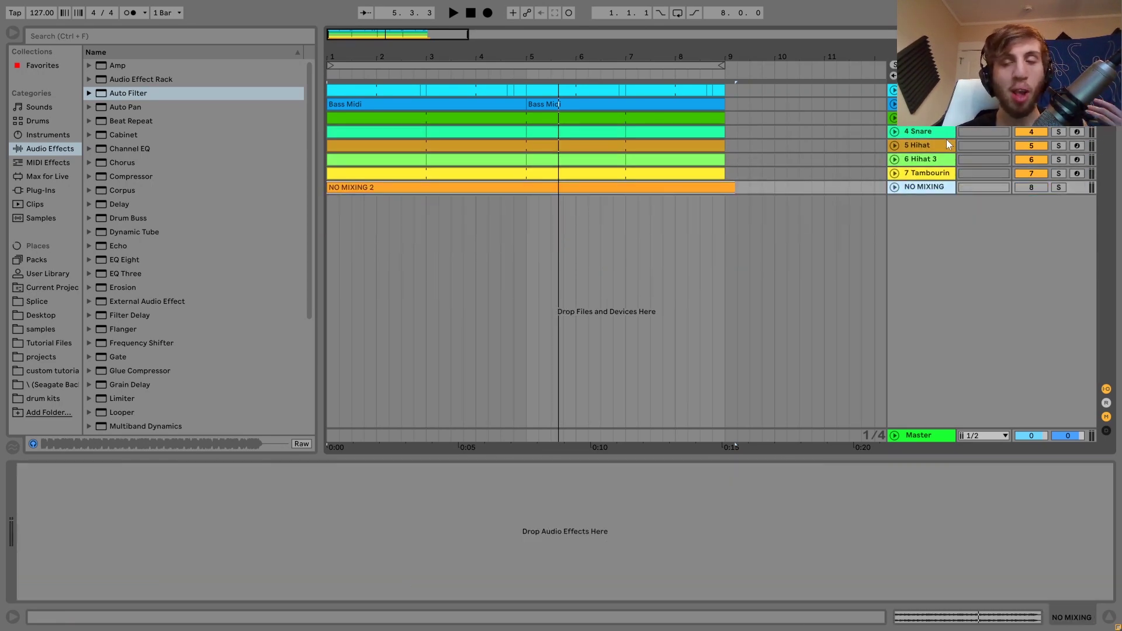
{"action": "key", "text": "Up"}
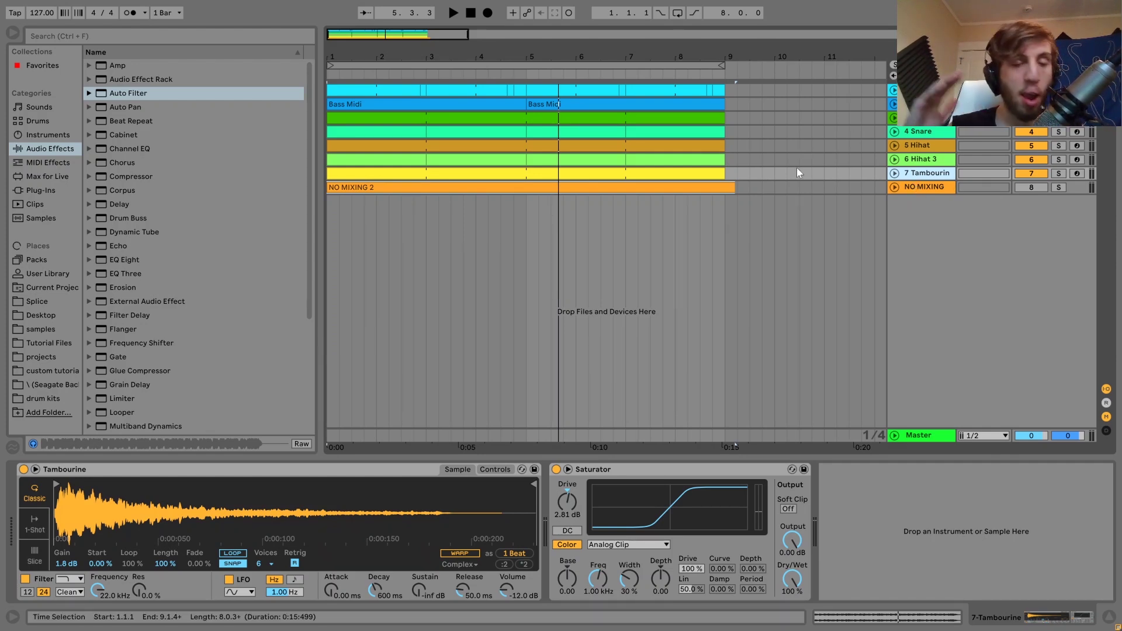
Unfold and solo the NO MIXING track, trimming its clip to end at bar 9 while auditioning it
{"action": "double_click", "coordinate": [919, 188]}
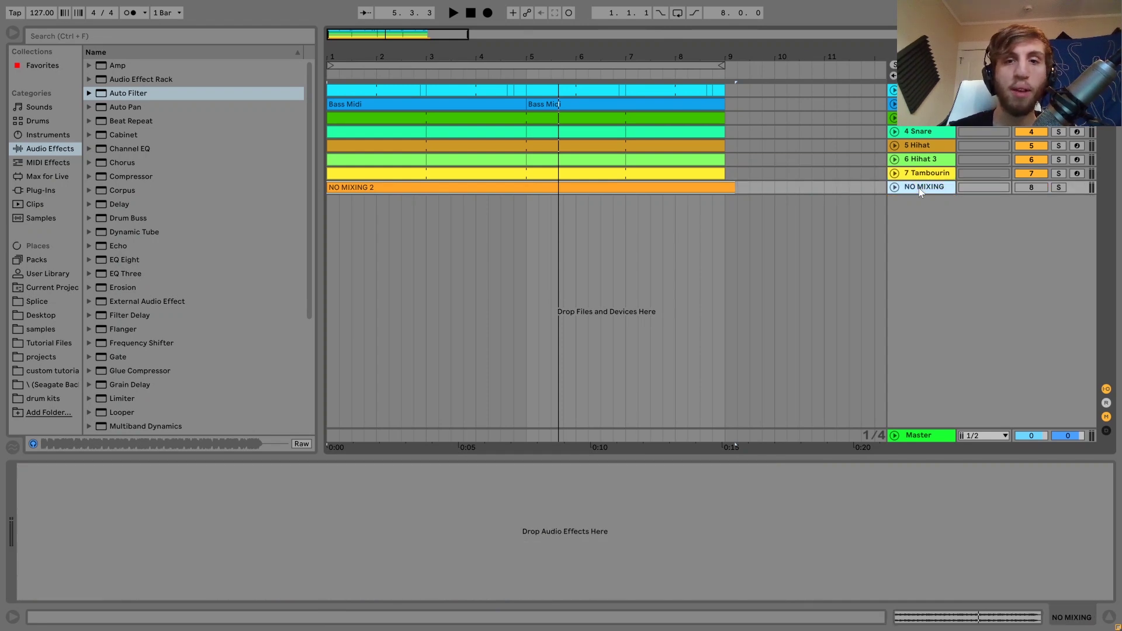
{"action": "left_click", "coordinate": [1058, 187]}
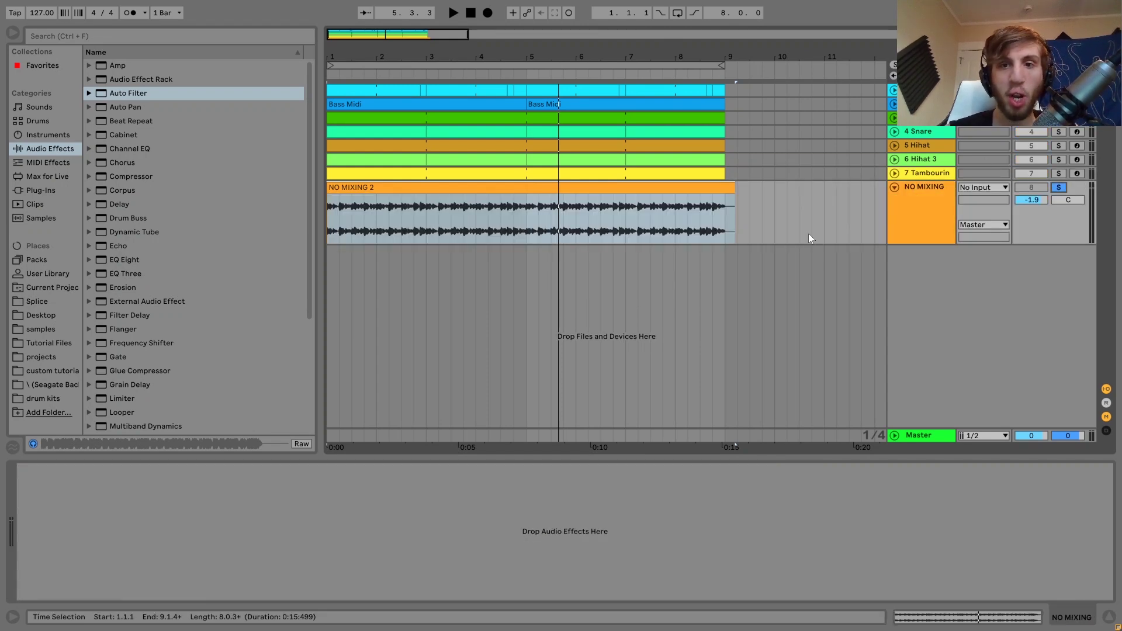
{"action": "key", "text": "space"}
{"action": "left_click_drag", "start_coordinate": [734, 188], "coordinate": [724, 188]}
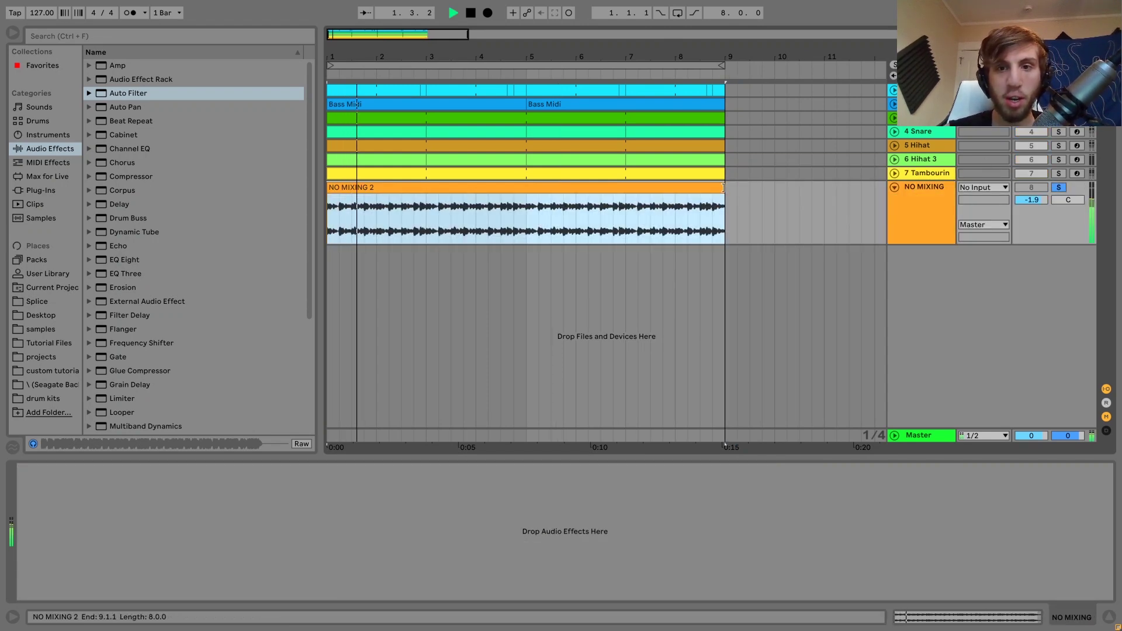
{"action": "key", "text": "space"}
{"action": "key", "text": "space"}
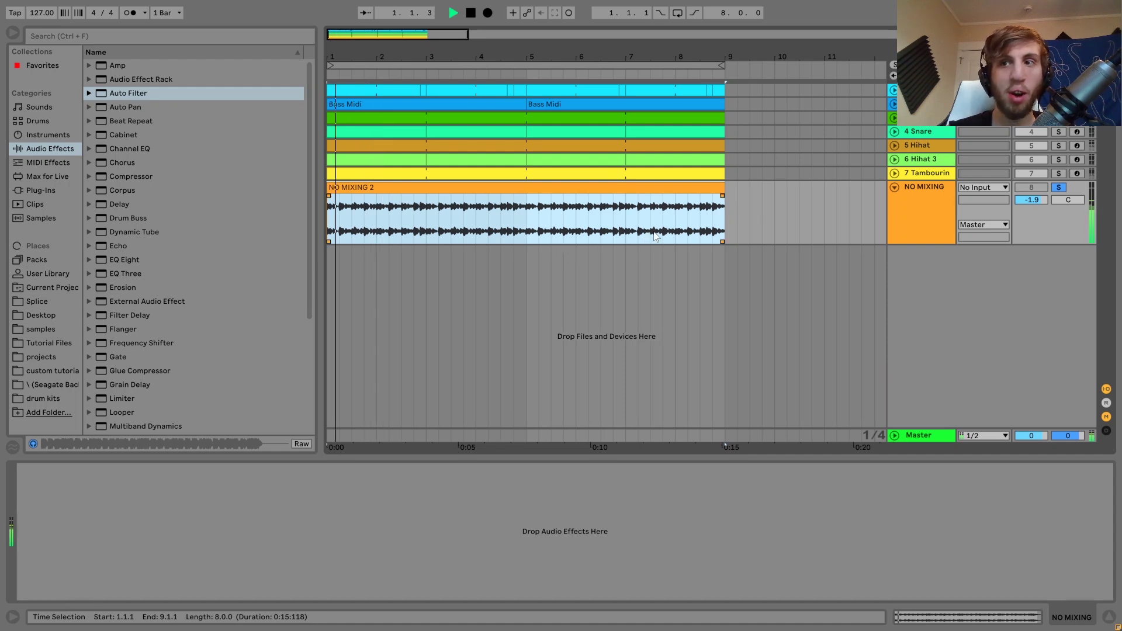
{"action": "key", "text": "space"}
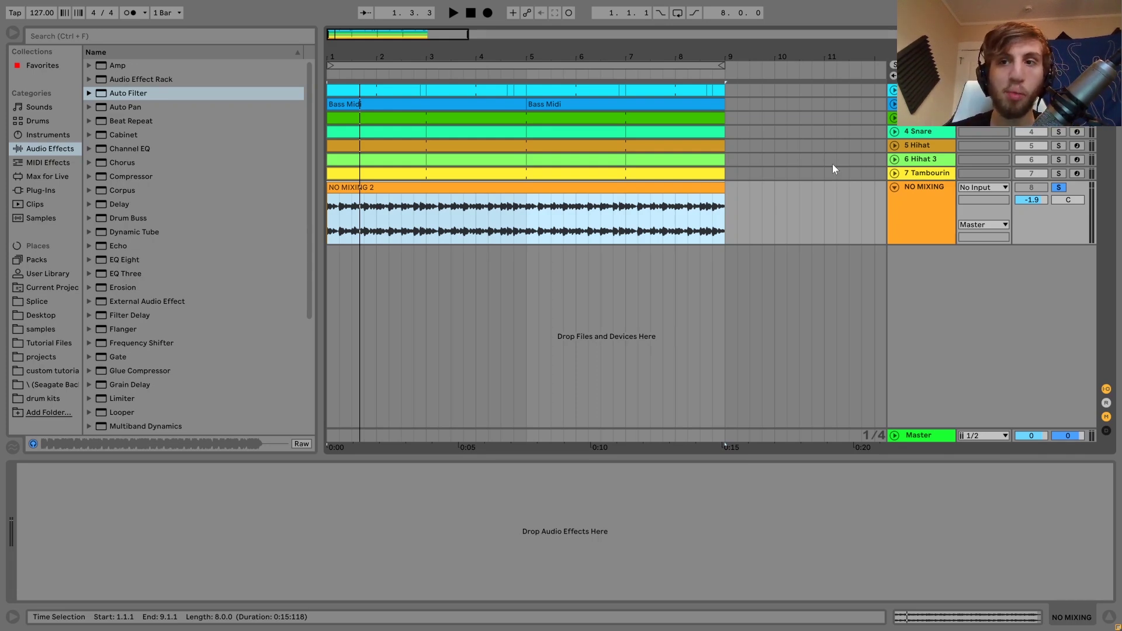
Group the Kick and Bass tracks together
{"action": "left_click", "coordinate": [923, 90]}
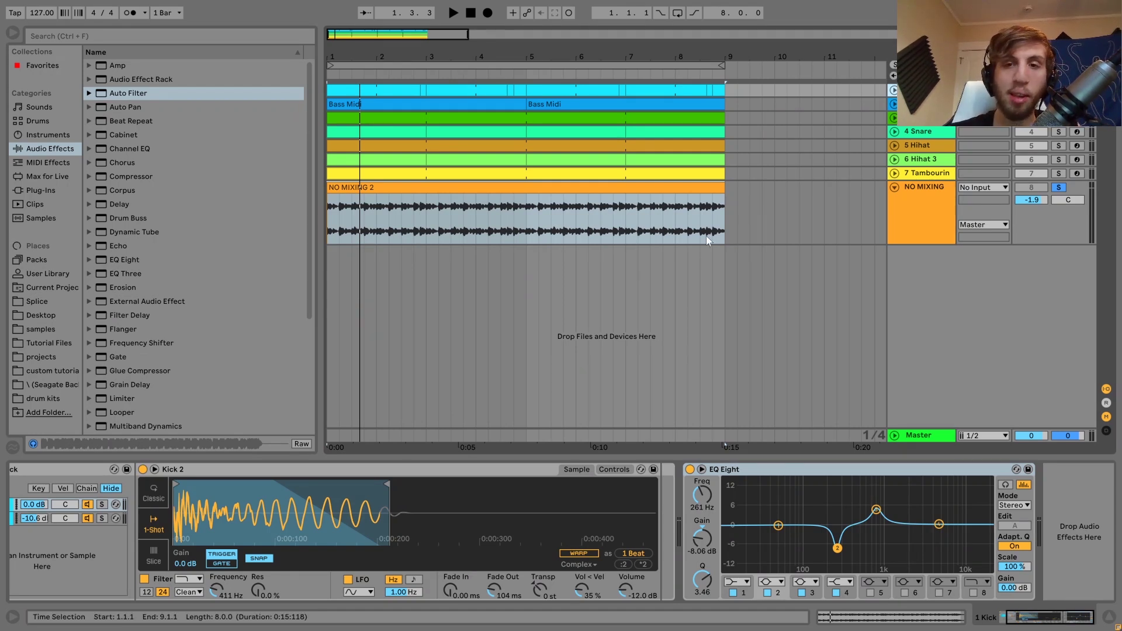
{"action": "left_click", "coordinate": [523, 545]}
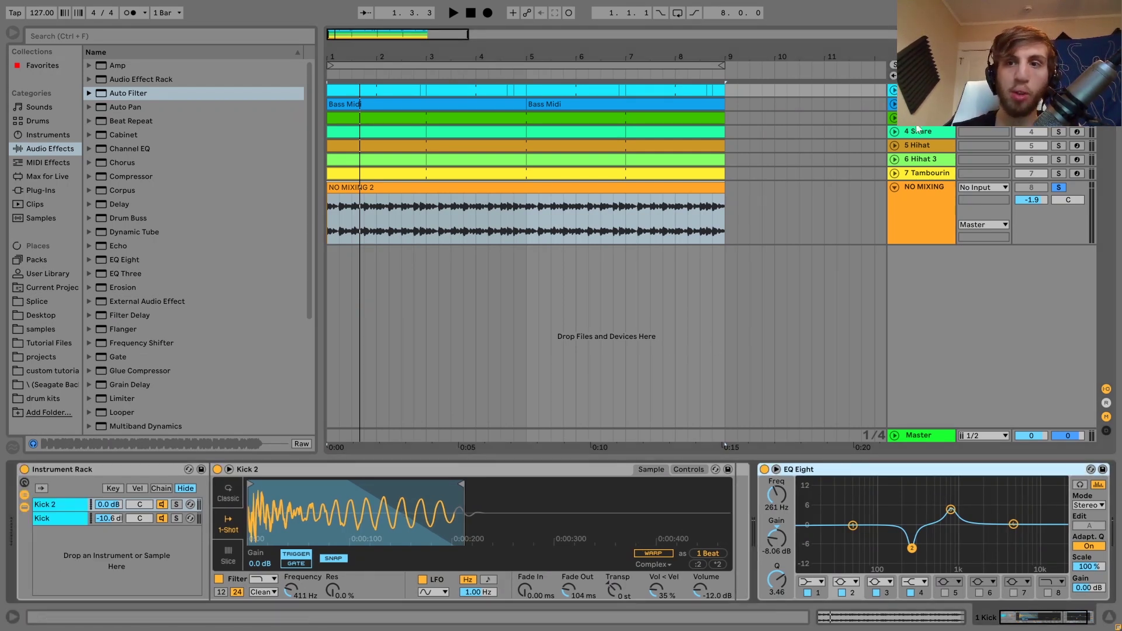
{"action": "left_click", "coordinate": [923, 104], "text": "shift"}
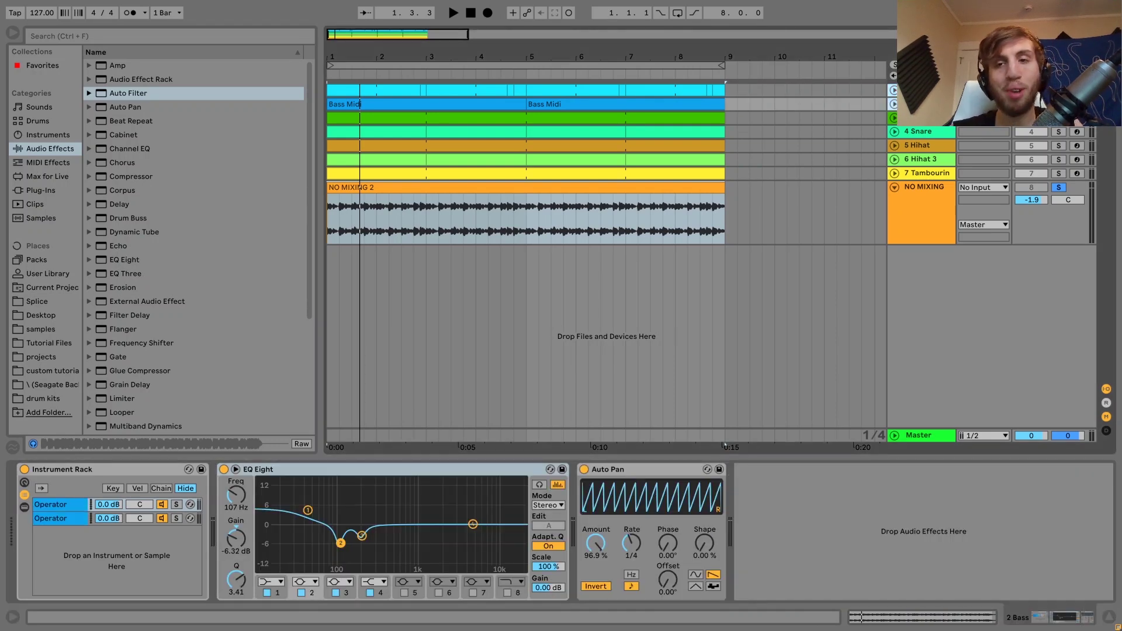
{"action": "key", "text": "ctrl+g"}
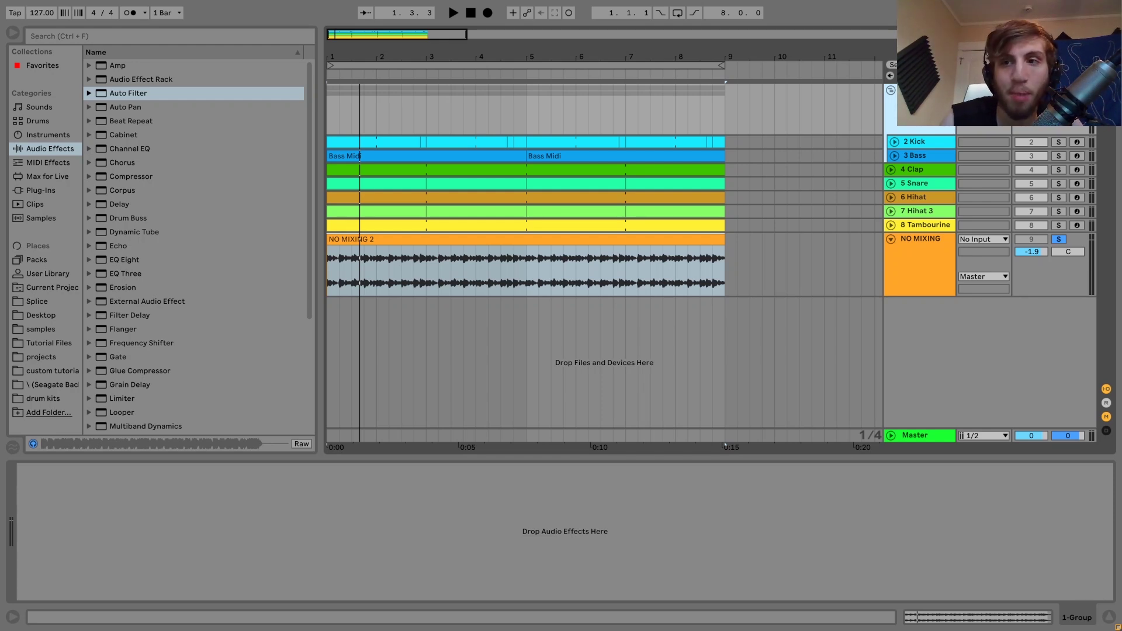
Solo the kick and bass group and listen to it
{"action": "left_click", "coordinate": [1058, 90]}
{"action": "key", "text": "space"}
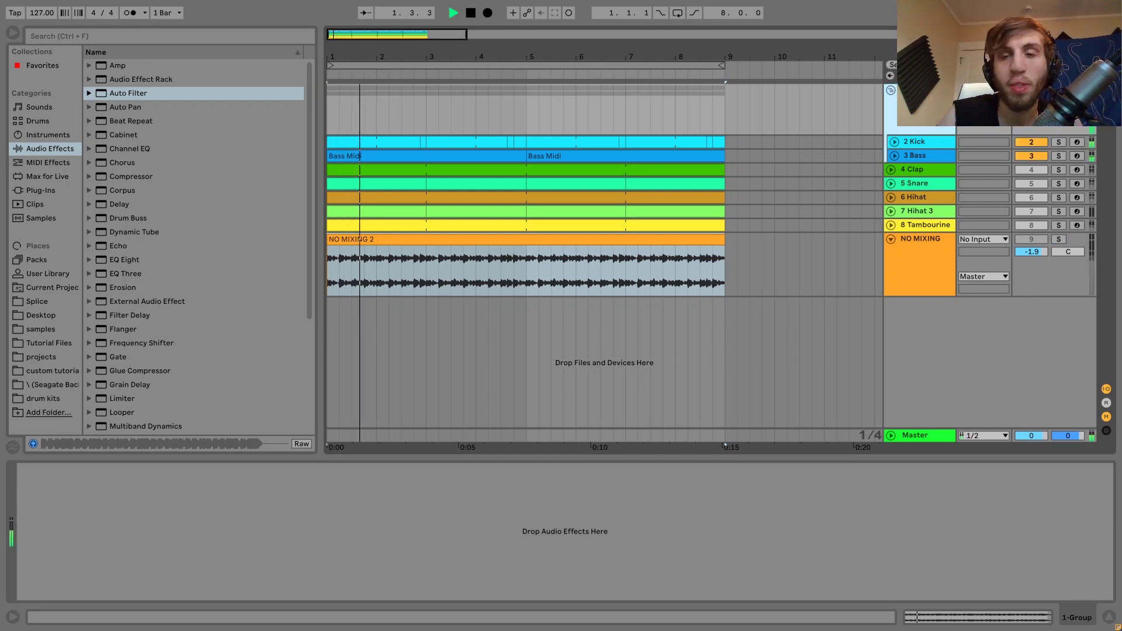
{"action": "key", "text": "space"}
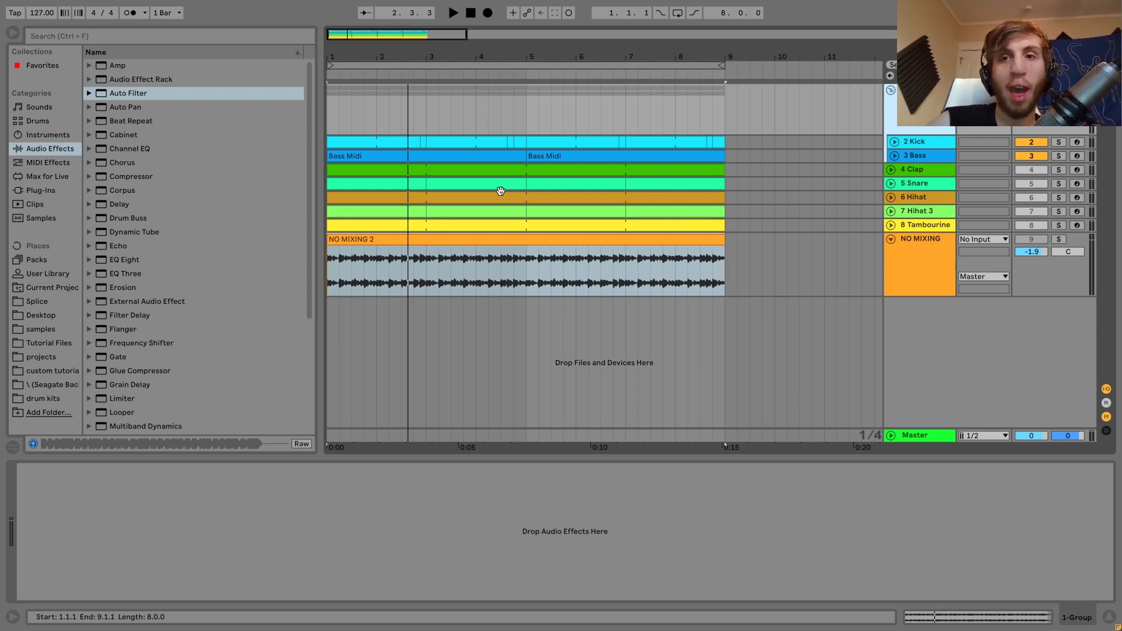
Select the group's content from bar 1 to bar 9 and loop that range
{"action": "left_click", "coordinate": [330, 112]}
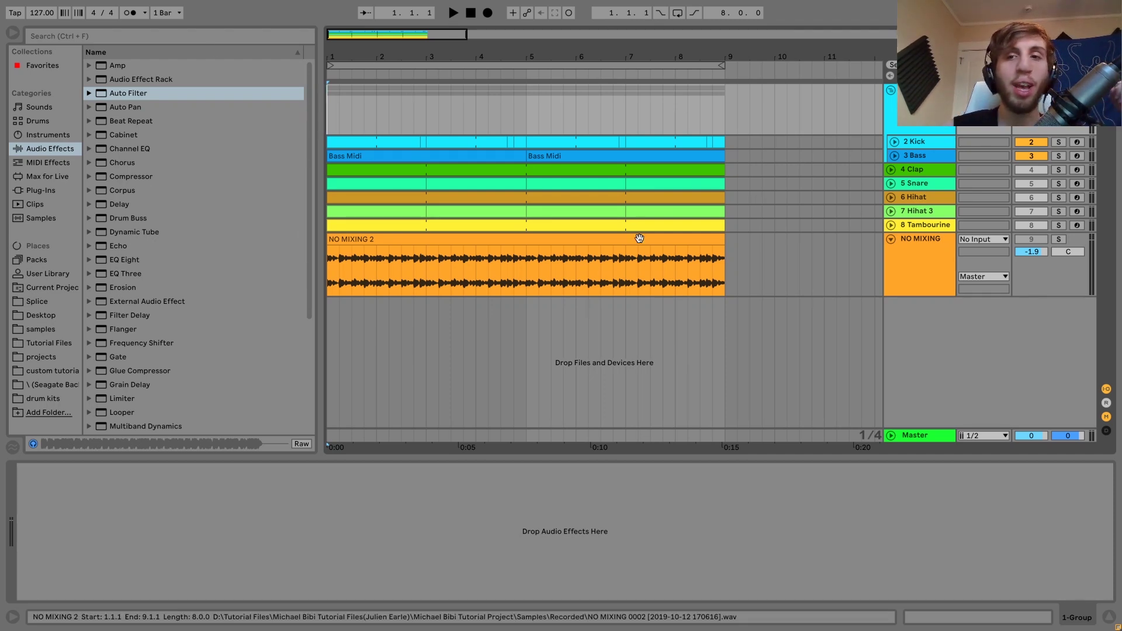
{"action": "left_click", "coordinate": [728, 110]}
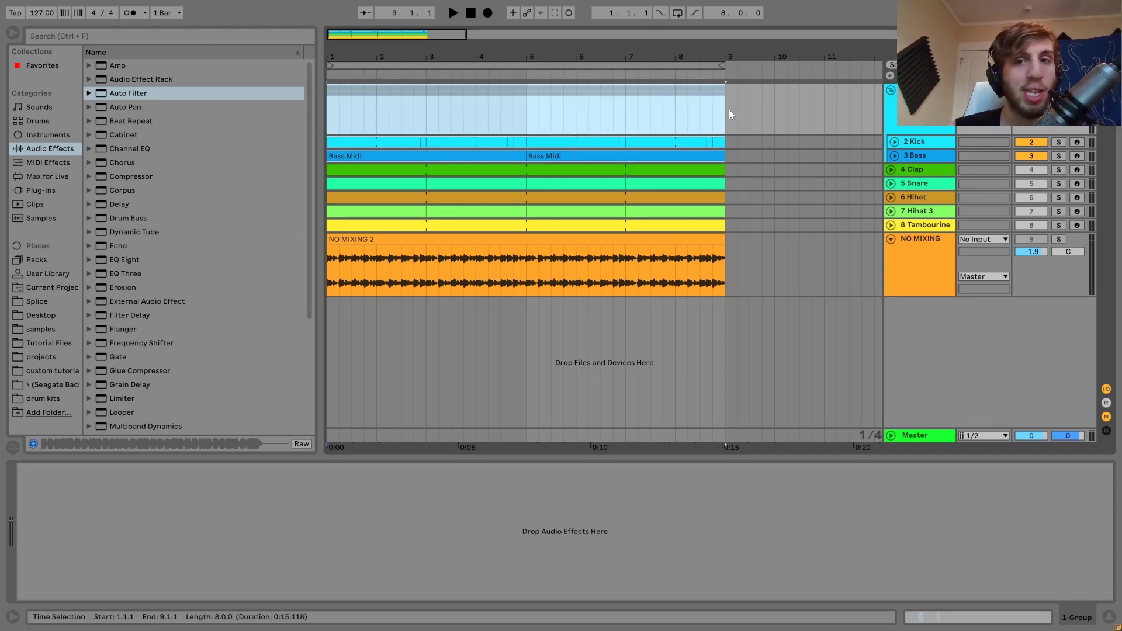
{"action": "key", "text": "ctrl+l"}
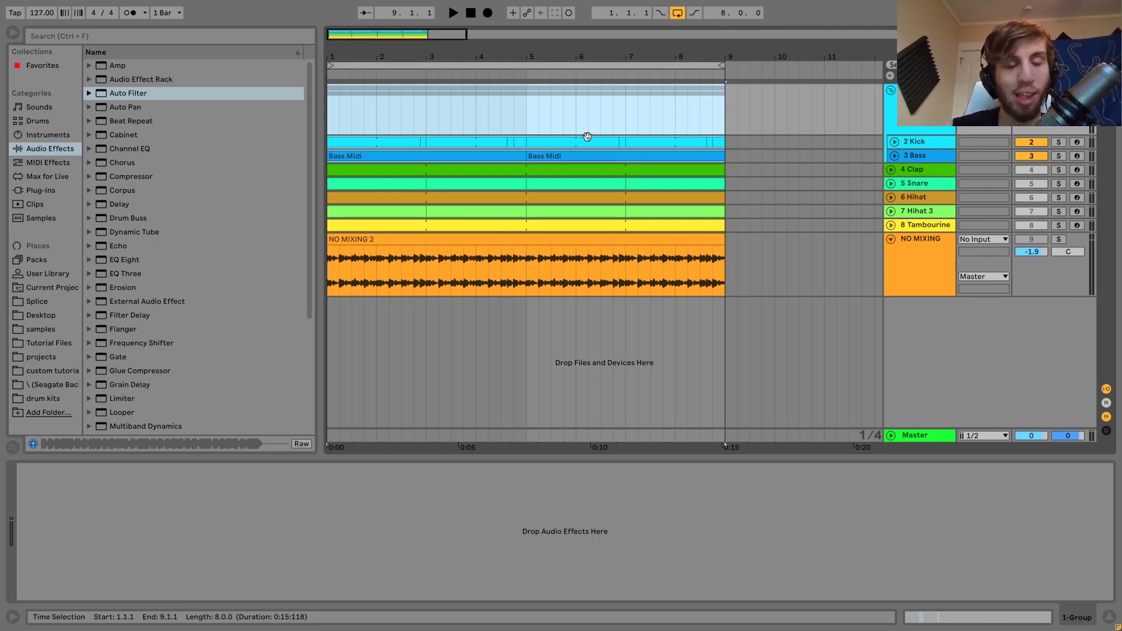
Add a Saturator to the kick and bass group and set its Drive to 7 dB
{"action": "scroll", "coordinate": [149, 318], "scroll_direction": "down", "scroll_amount": 4}
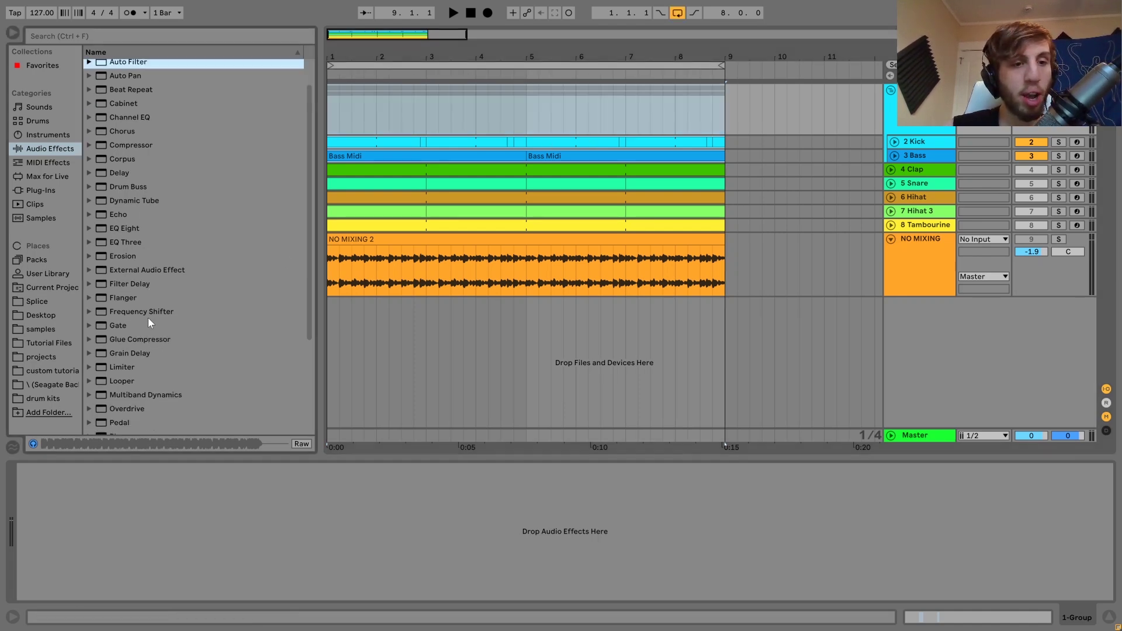
{"action": "left_click", "coordinate": [143, 358]}
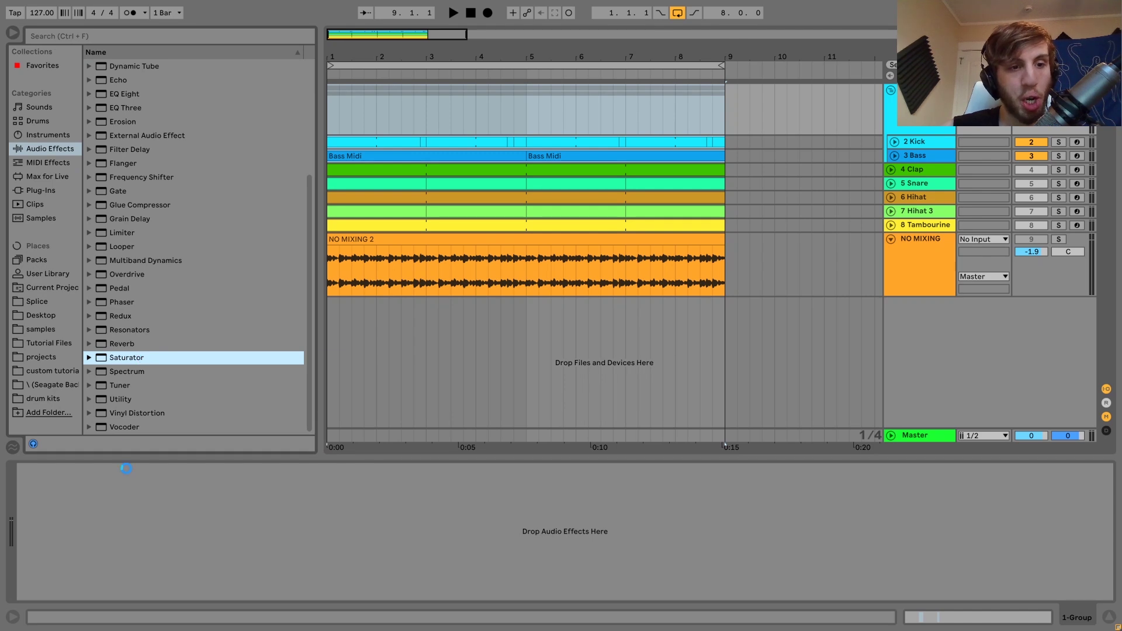
{"action": "left_click_drag", "start_coordinate": [125, 453], "coordinate": [86, 558]}
{"action": "mouse_move", "coordinate": [35, 501]}
{"action": "left_mouse_down"}
{"action": "mouse_move", "coordinate": [35, 488]}
{"action": "mouse_move", "coordinate": [37, 504]}
{"action": "left_mouse_up"}
Compare the group's sound during playback with the Saturator bypassed and re-enabled
{"action": "left_click", "coordinate": [23, 470]}
{"action": "key", "text": "space"}
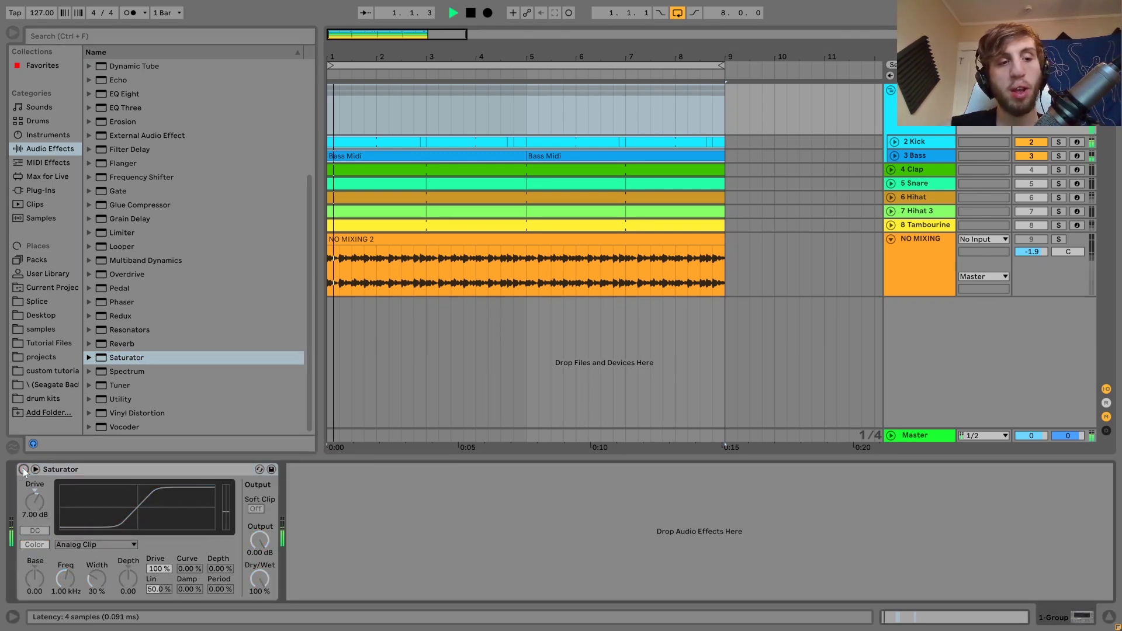
{"action": "left_click", "coordinate": [24, 470]}
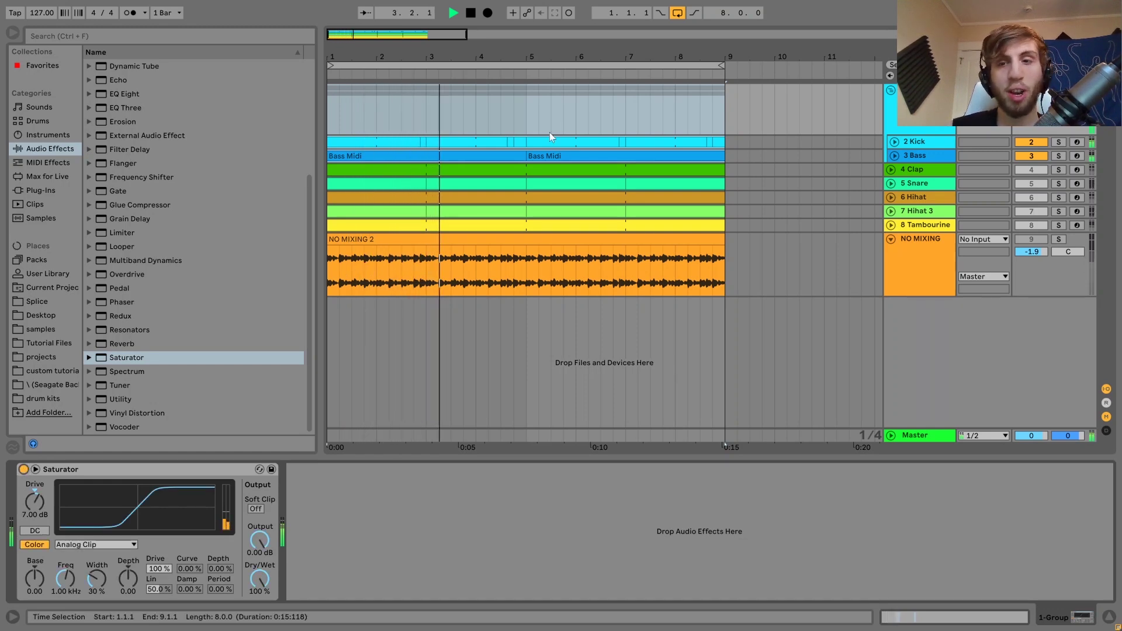
{"action": "key", "text": "space"}
Insert Drum Buss before EQ Eight on the Kick track and set the track's volume to -3.4 dB during playback
{"action": "left_click", "coordinate": [920, 142]}
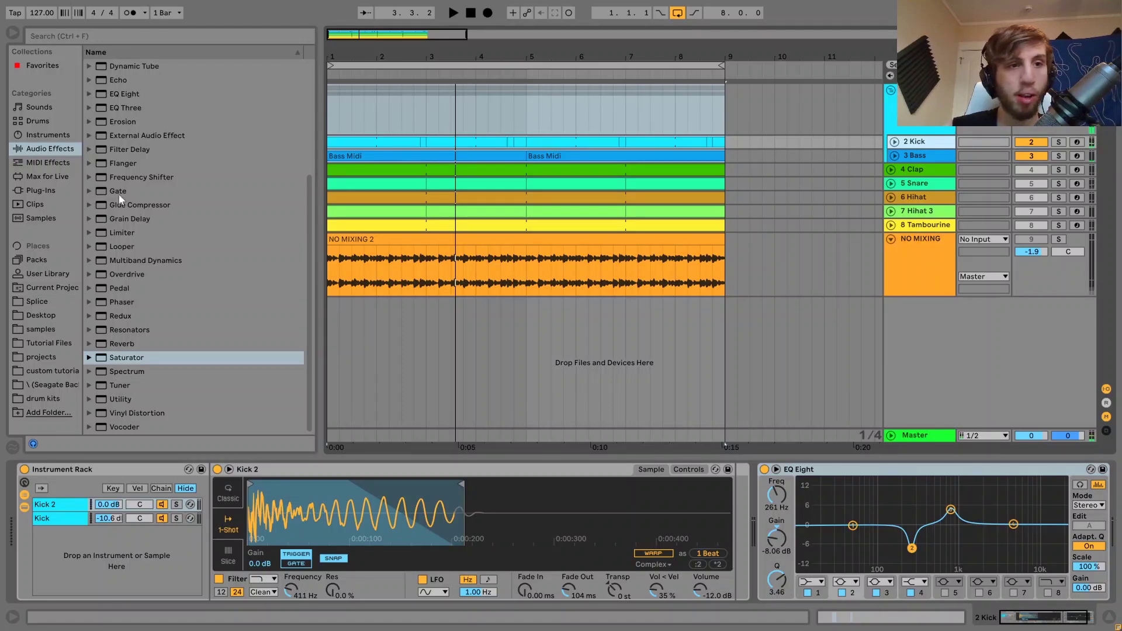
{"action": "scroll", "coordinate": [132, 97], "scroll_direction": "up", "scroll_amount": 3}
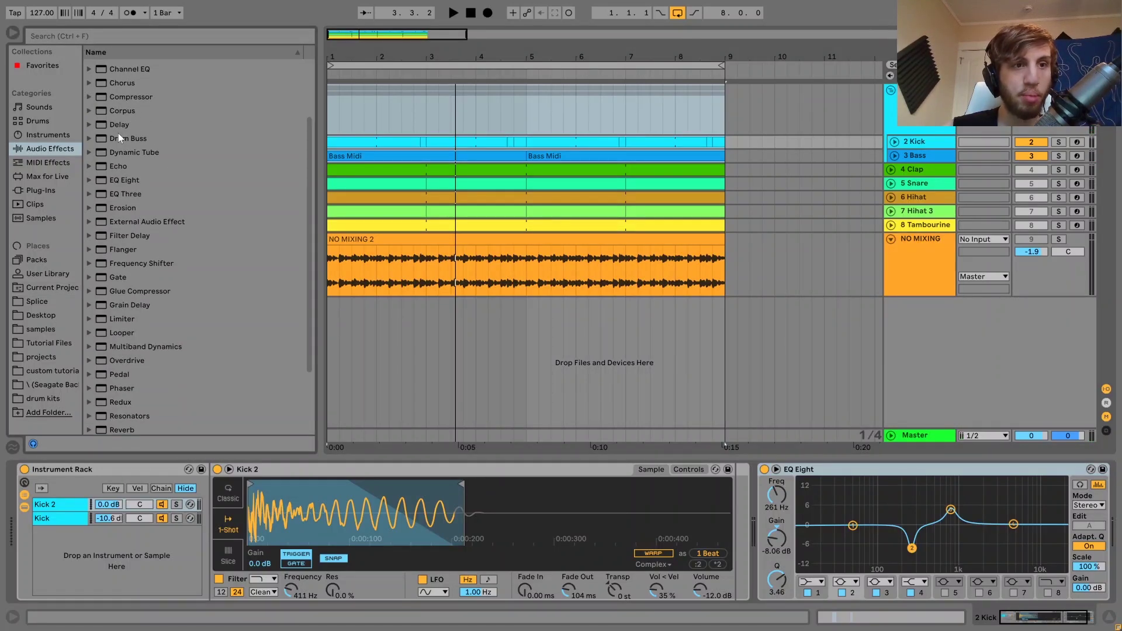
{"action": "left_click_drag", "start_coordinate": [122, 138], "coordinate": [777, 524]}
{"action": "key", "text": "space"}
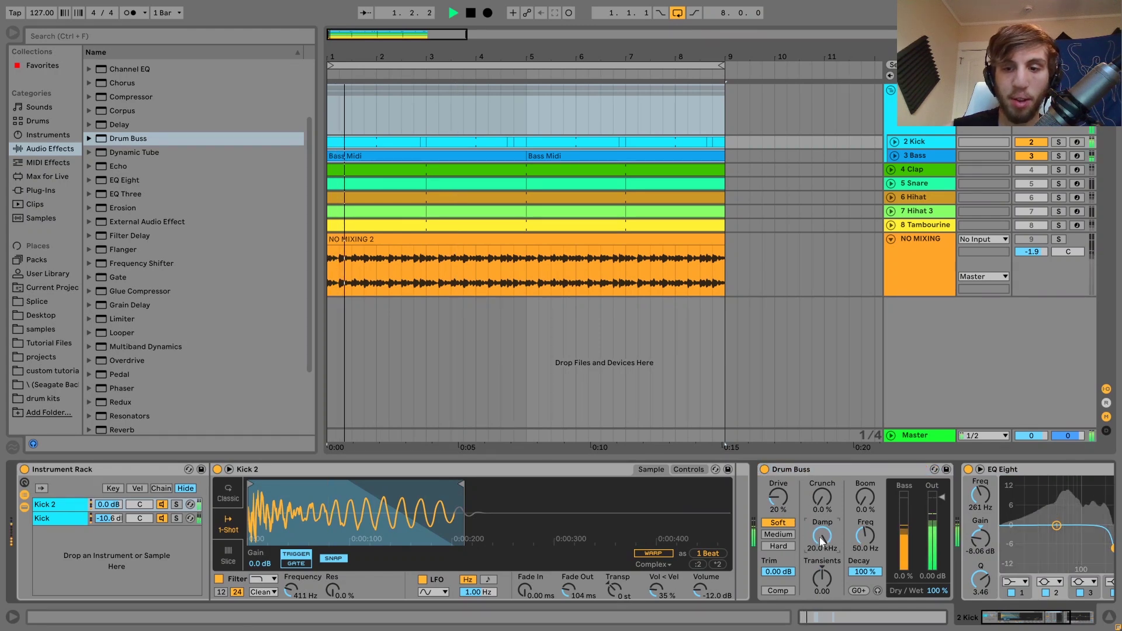
{"action": "left_click", "coordinate": [895, 141]}
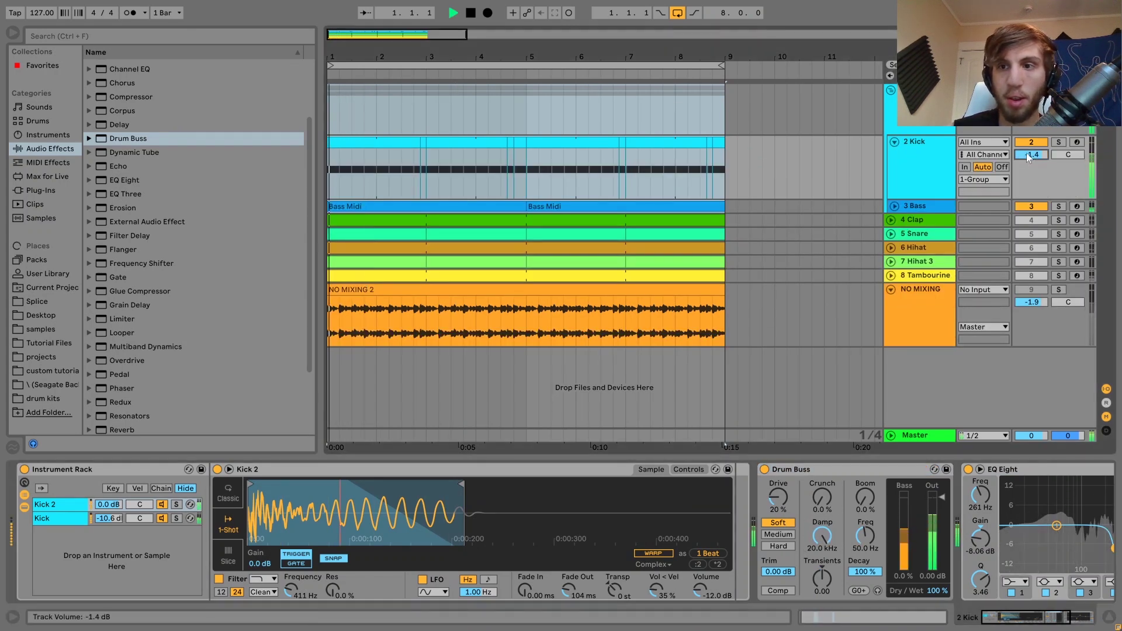
{"action": "key", "text": "space"}
Solo the Bass track, listen to it briefly and show its device chain
{"action": "left_click", "coordinate": [1058, 206]}
{"action": "key", "text": "space"}
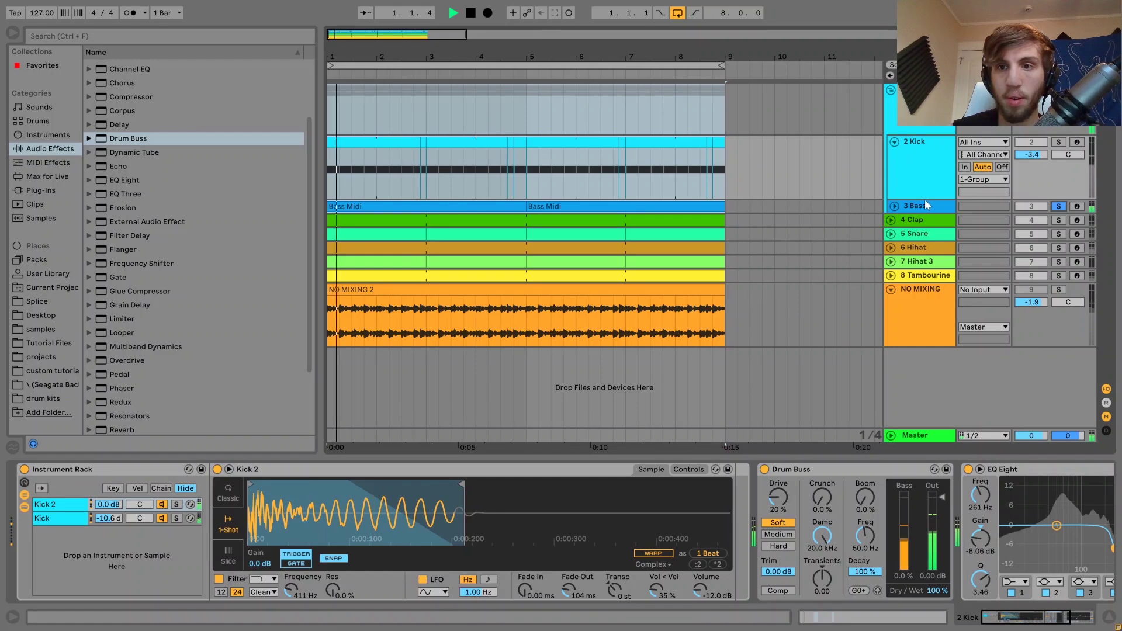
{"action": "left_click", "coordinate": [928, 205]}
{"action": "key", "text": "space"}
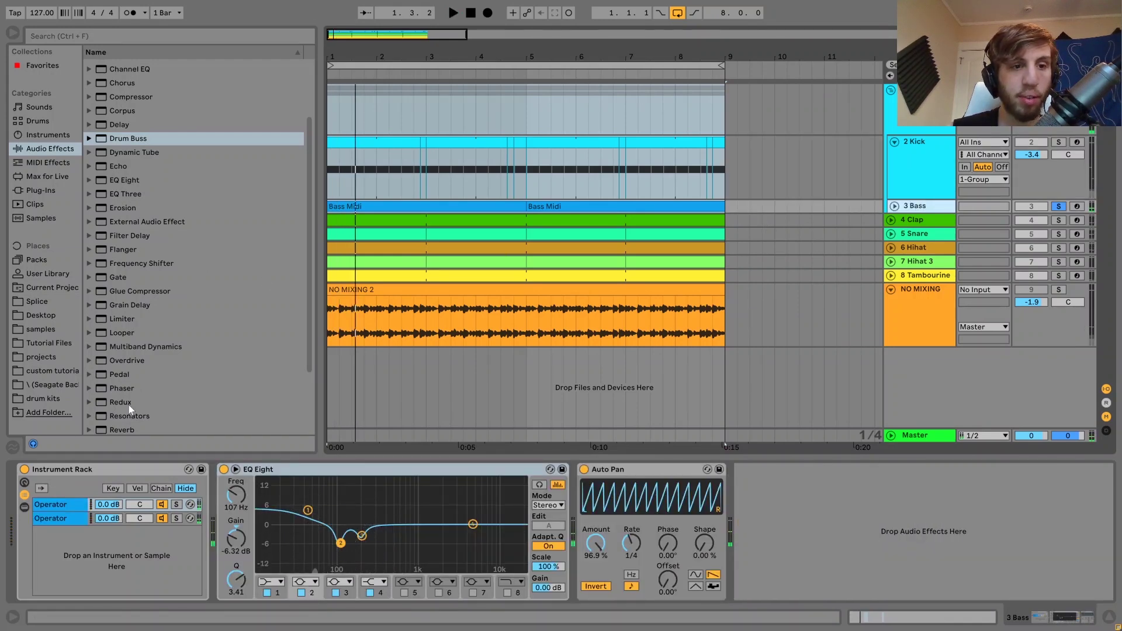
Insert a Saturator between EQ Eight and Auto Pan on the Bass track and set its Drive to 4.50 dB during playback
{"action": "scroll", "coordinate": [128, 403], "scroll_direction": "down", "scroll_amount": 3}
{"action": "left_click_drag", "start_coordinate": [115, 394], "coordinate": [523, 528]}
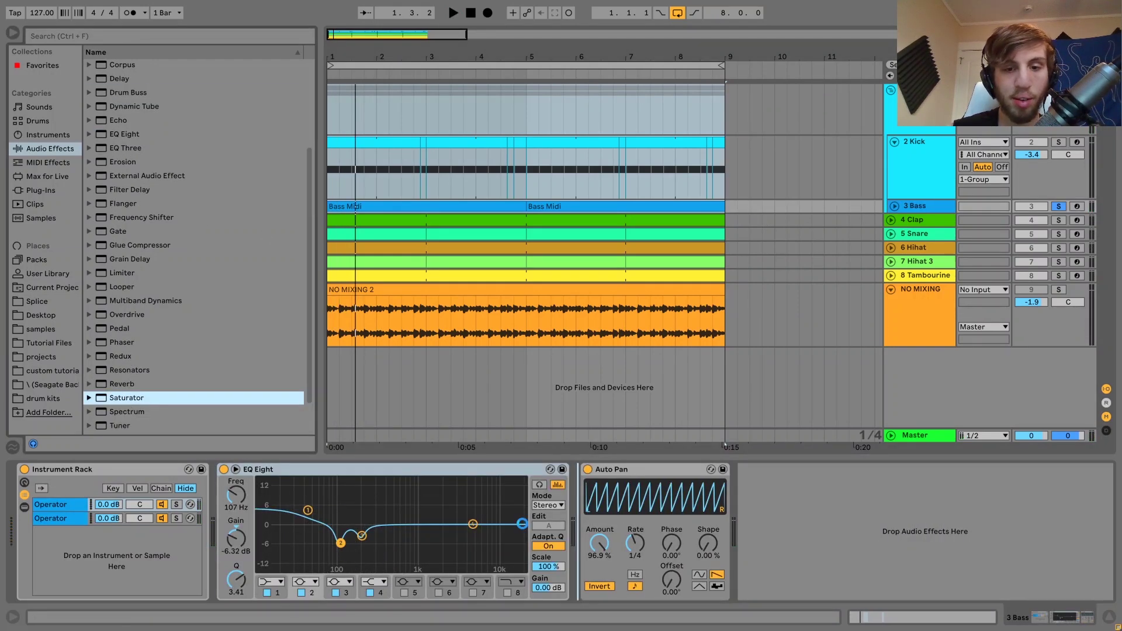
{"action": "left_click_drag", "start_coordinate": [624, 516], "coordinate": [595, 496]}
{"action": "key", "text": "space"}
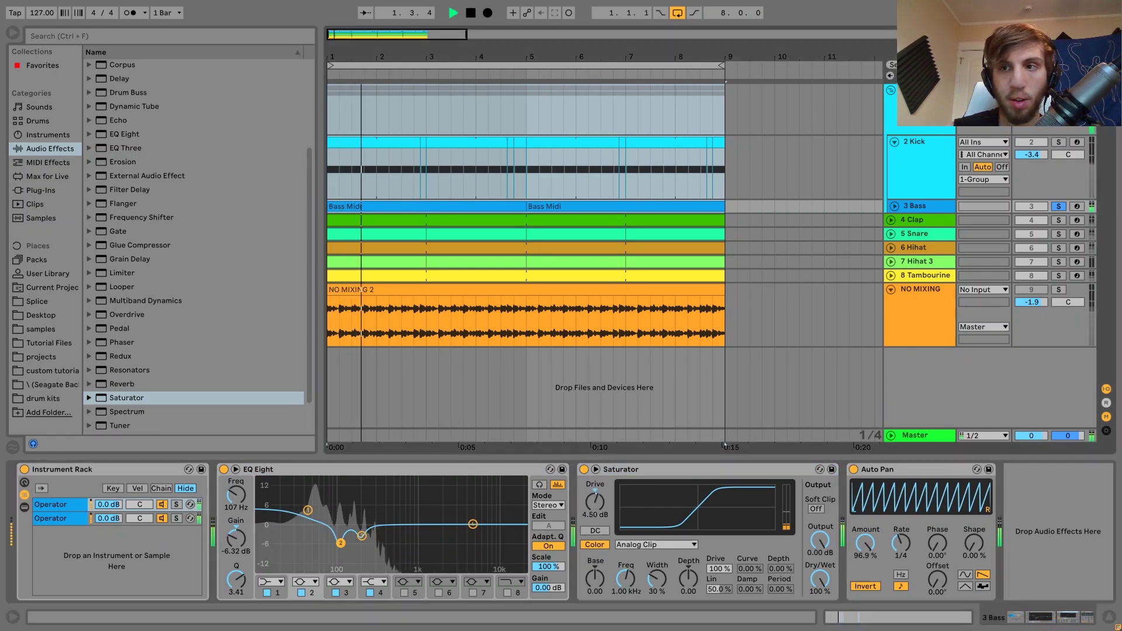
Solo the kick and bass group in place of the Bass track and listen to it briefly
{"action": "left_click", "coordinate": [925, 91]}
{"action": "key", "text": "space"}
{"action": "key", "text": "space"}
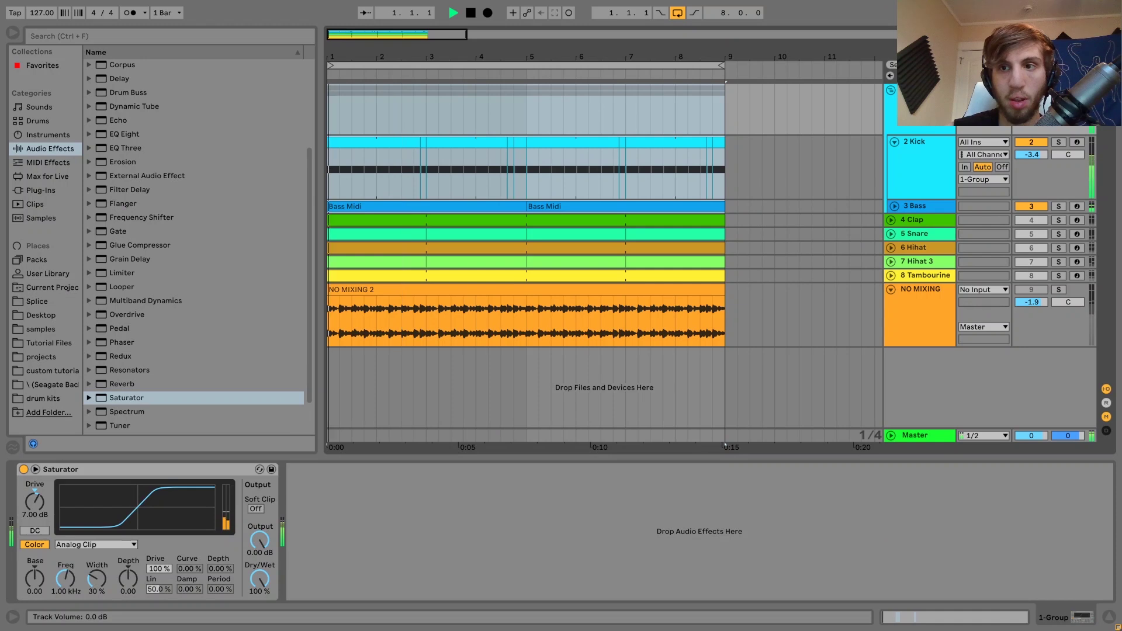
{"action": "key", "text": "space"}
Add EQ Eight to the kick and bass group with a 4.59 dB low boost at 69.6 Hz and a narrow low-mid dip; set group volume to -4.0 dB
{"action": "left_click", "coordinate": [133, 133]}
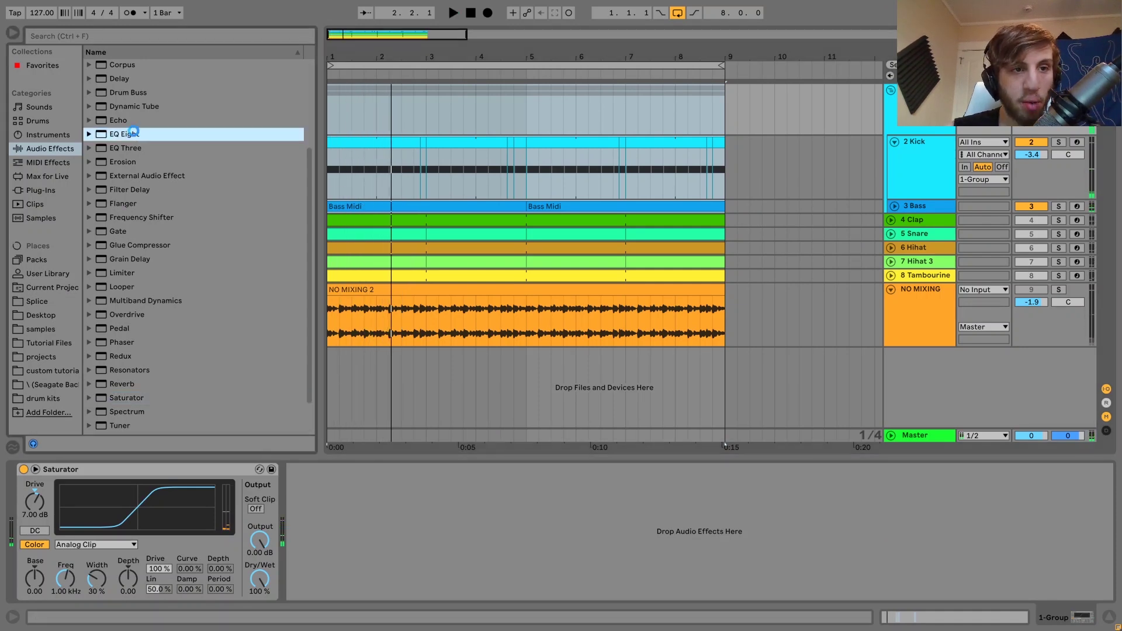
{"action": "left_click_drag", "start_coordinate": [437, 593], "coordinate": [435, 597]}
{"action": "left_click_drag", "start_coordinate": [432, 530], "coordinate": [439, 545]}
{"action": "left_click_drag", "start_coordinate": [306, 578], "coordinate": [395, 511]}
{"action": "key", "text": "space"}
{"action": "key", "text": "space"}
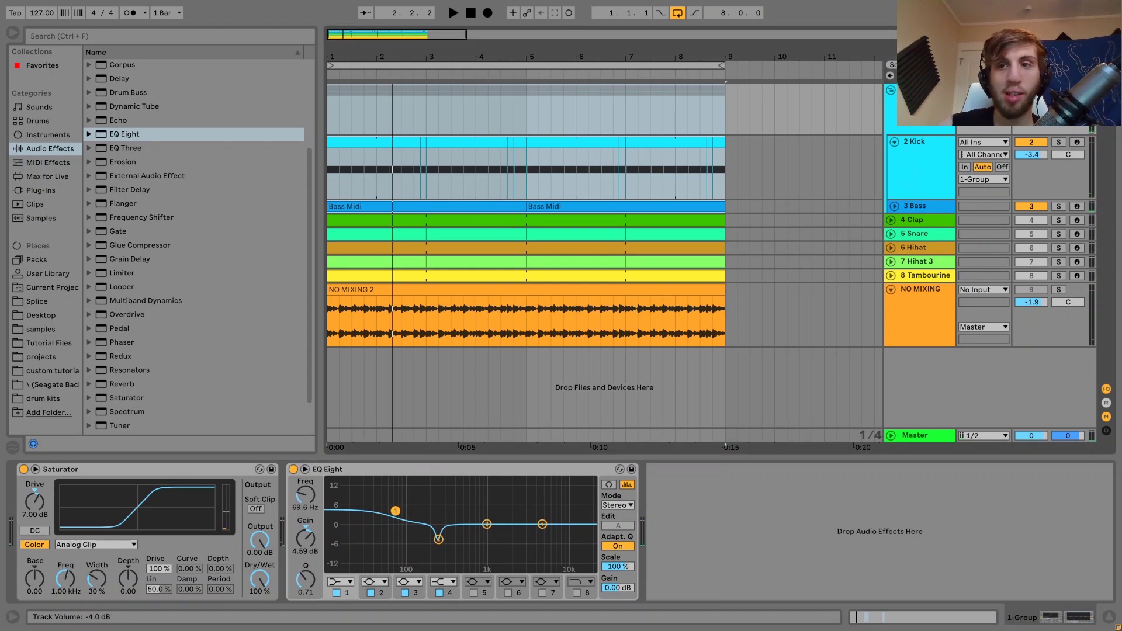
Compare the soloed NO MIXING track with the kick and bass group during playback
{"action": "left_click", "coordinate": [933, 312]}
{"action": "key", "text": "space"}
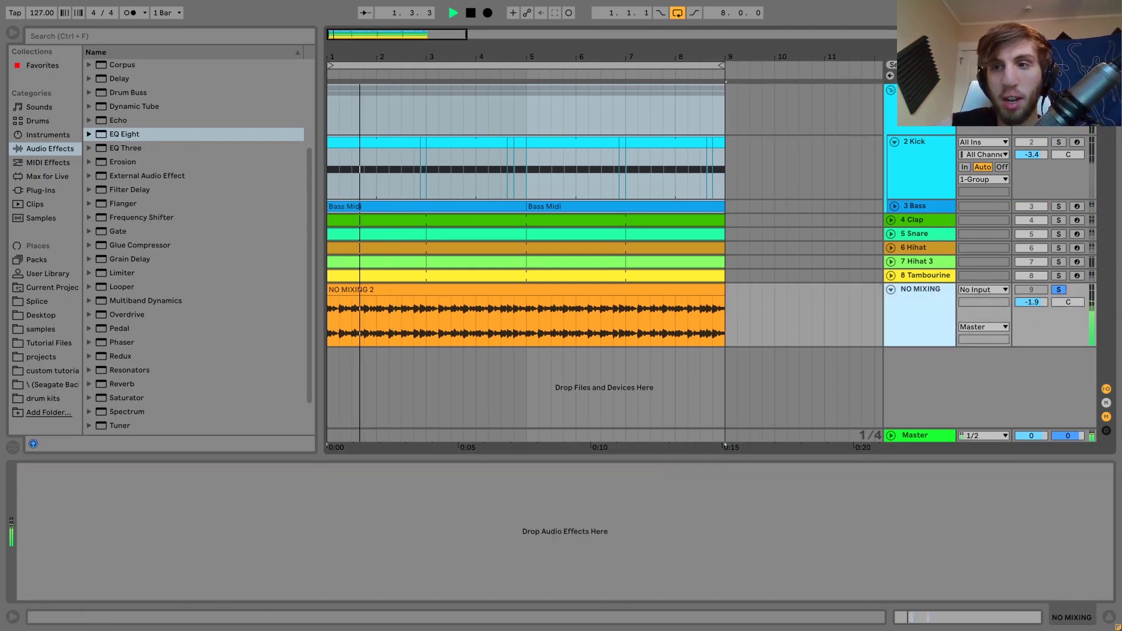
{"action": "left_click", "coordinate": [1058, 290]}
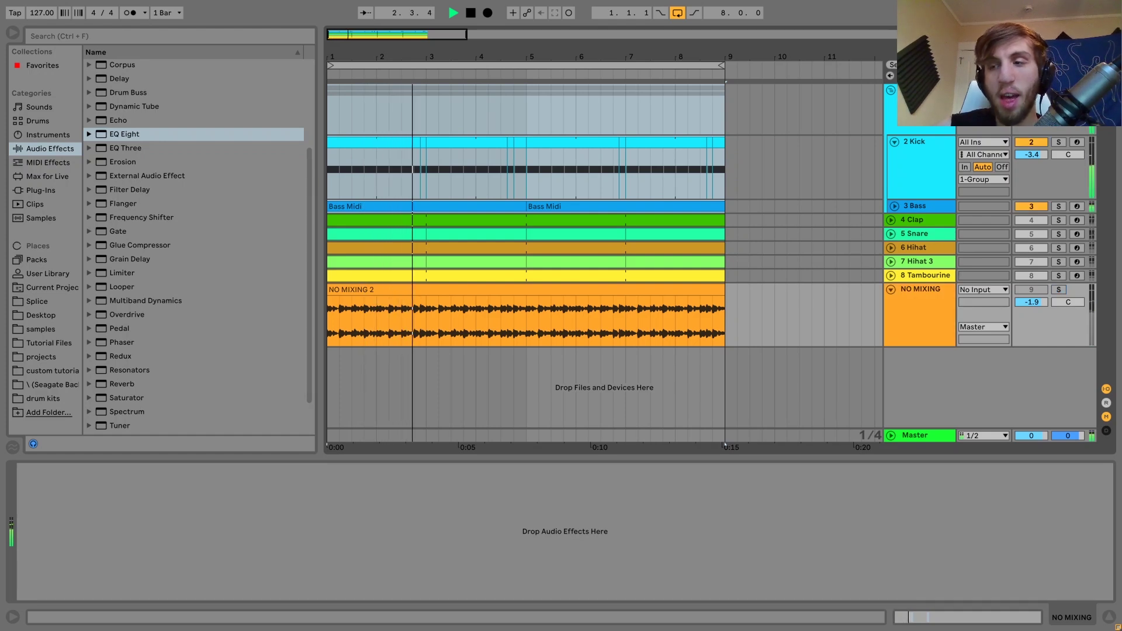
{"action": "key", "text": "space"}
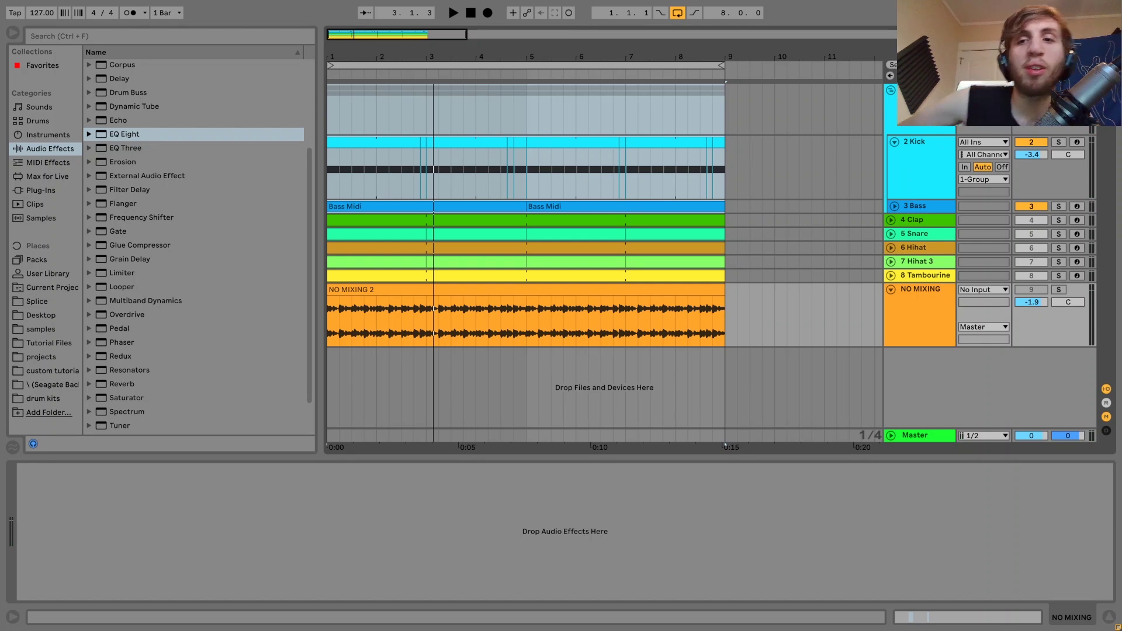
{"action": "left_click", "coordinate": [903, 127]}
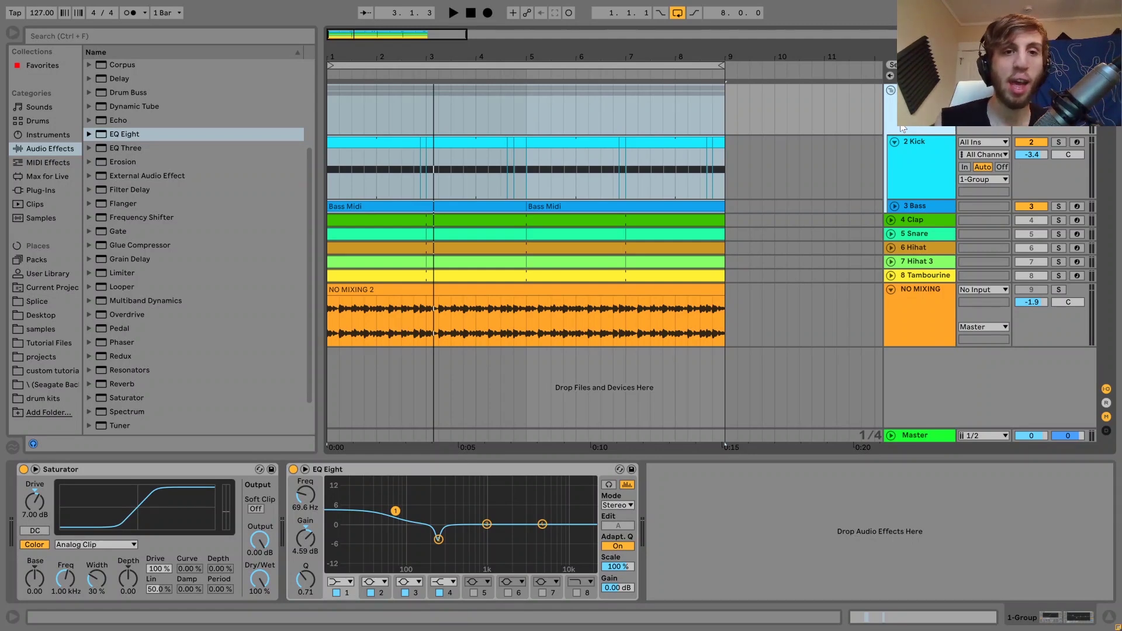
{"action": "key", "text": "space"}
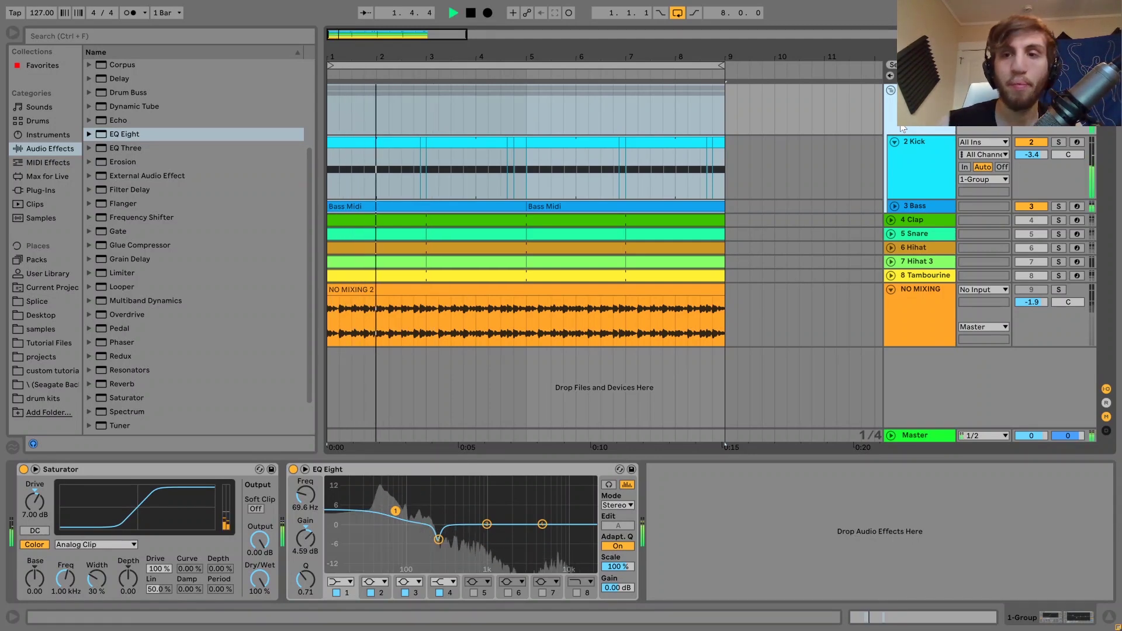
{"action": "key", "text": "space"}
Group the Clap and Snare tracks
{"action": "left_click", "coordinate": [920, 222]}
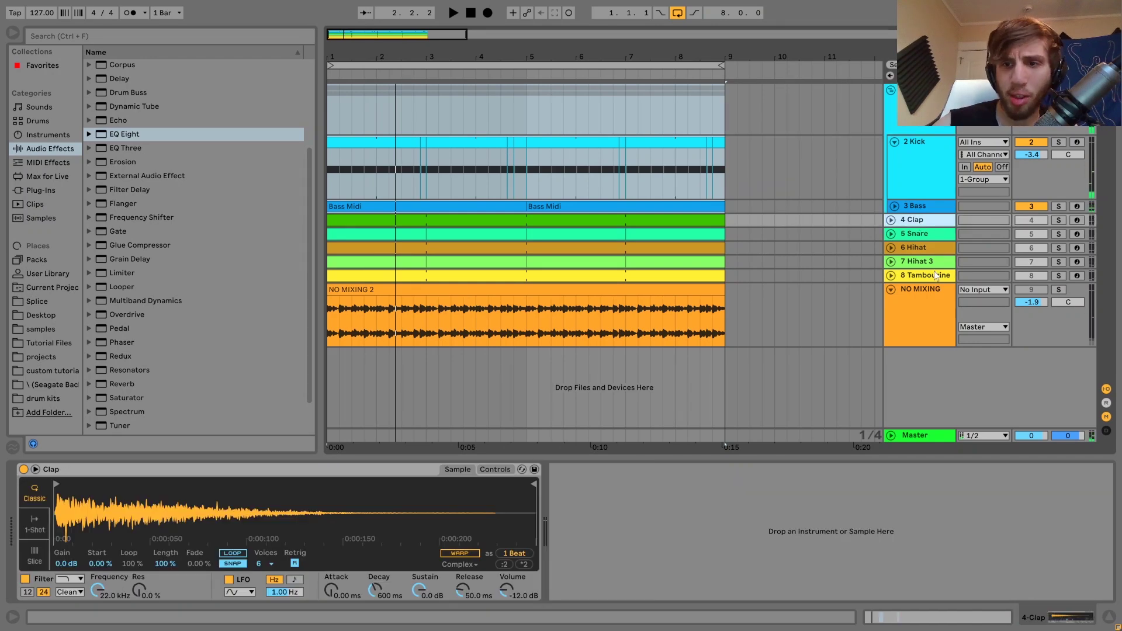
{"action": "left_click", "coordinate": [929, 275], "text": "shift"}
{"action": "left_click", "coordinate": [915, 223]}
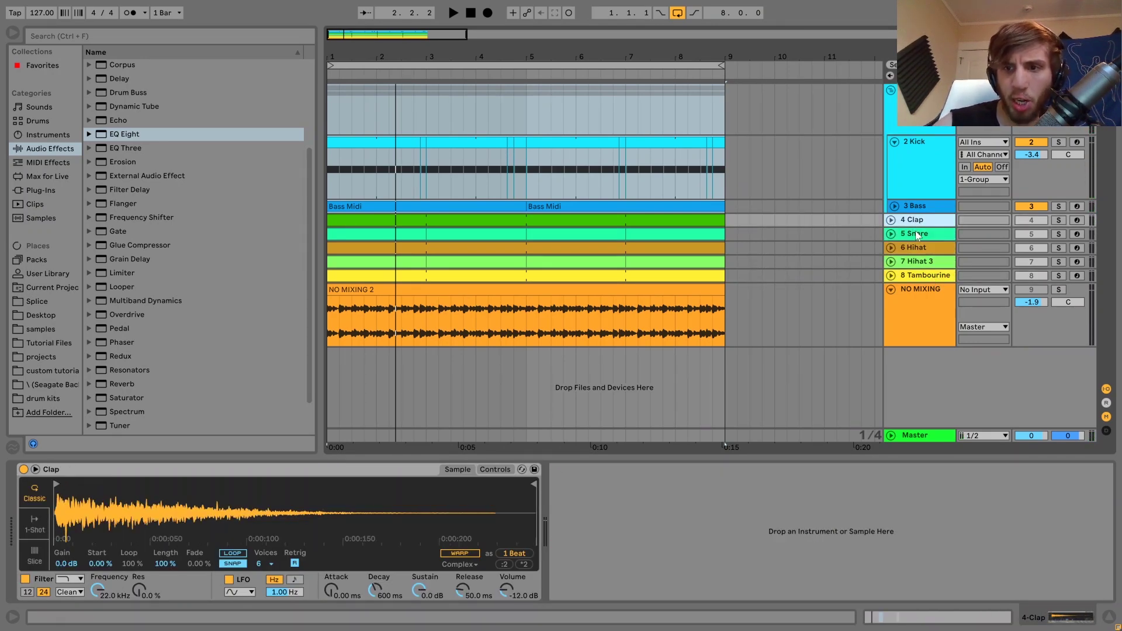
{"action": "left_click", "coordinate": [916, 234]}
{"action": "key", "text": "ctrl+g"}
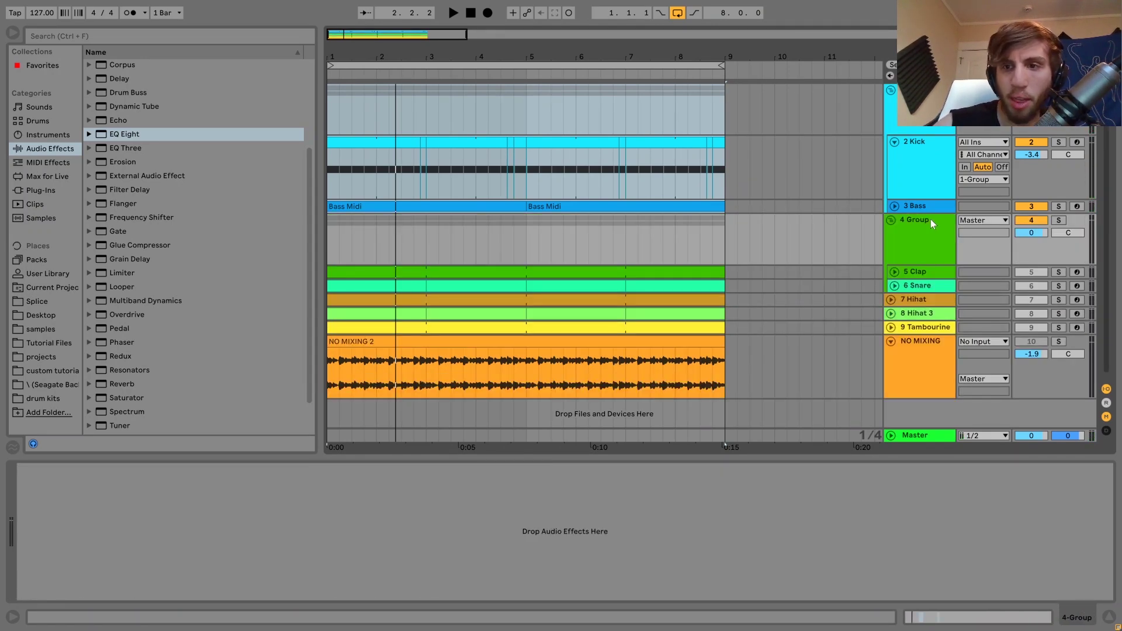
Add Drum Buss to the soloed clap and snare group with Crunch 15% and Damp 20.0 kHz, and set the group's volume to -3.0 dB
{"action": "left_click", "coordinate": [1058, 220]}
{"action": "key", "text": "space"}
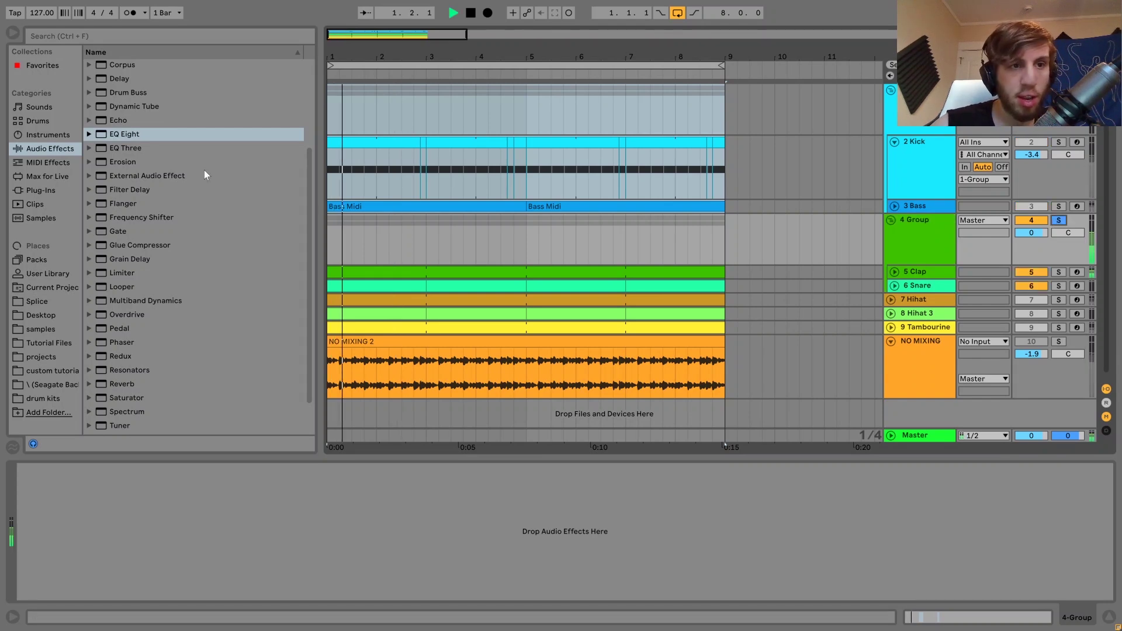
{"action": "left_click", "coordinate": [122, 93]}
{"action": "double_click", "coordinate": [122, 93]}
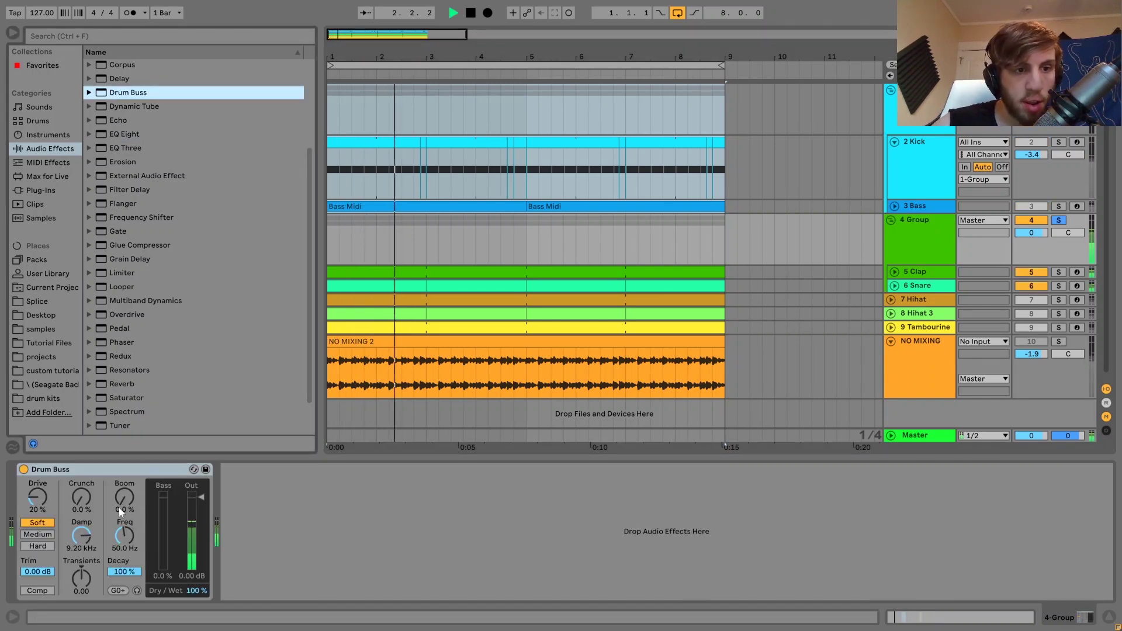
{"action": "left_click_drag", "start_coordinate": [82, 497], "coordinate": [81, 488]}
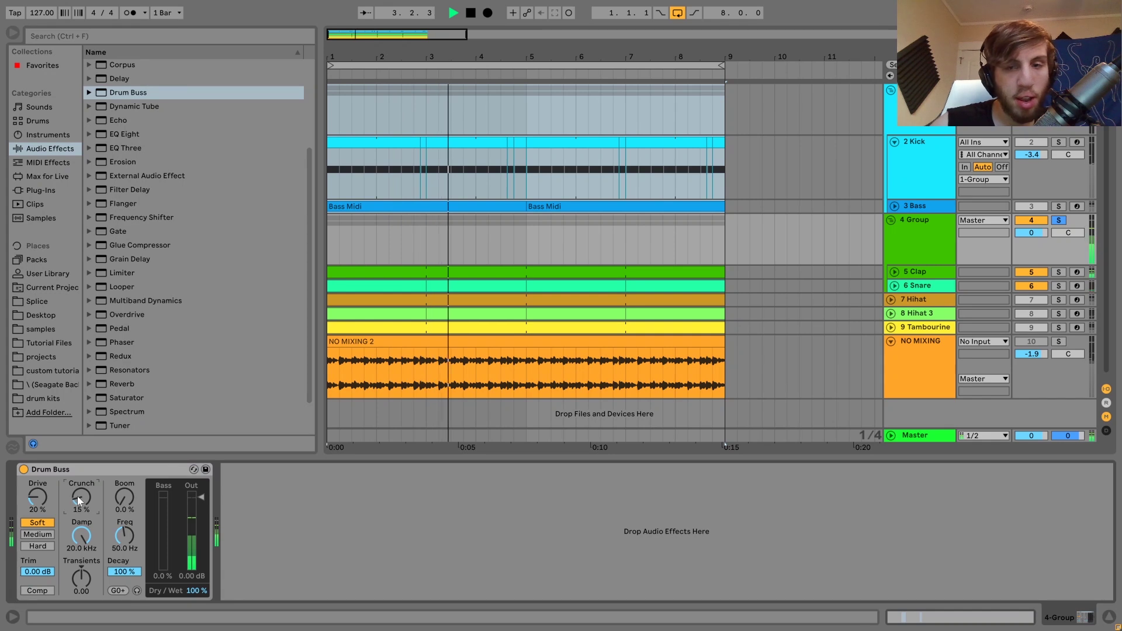
{"action": "left_click", "coordinate": [1031, 234]}
{"action": "left_click_drag", "start_coordinate": [1030, 238], "coordinate": [1031, 248]}
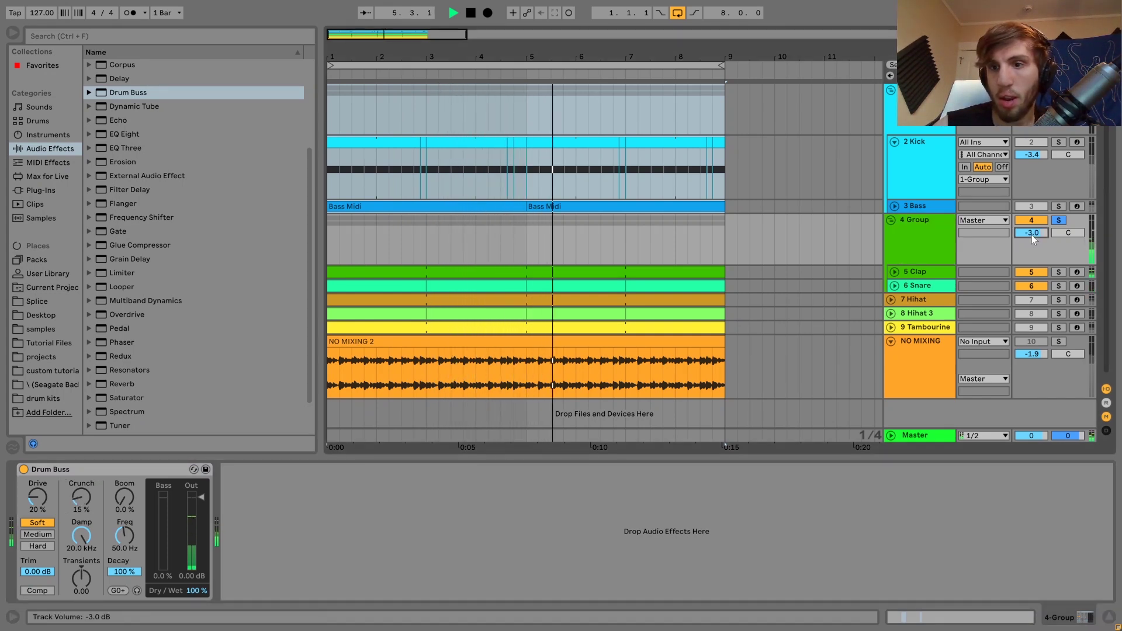
Group the Hihat, Hihat 3 and Tambourine tracks and solo the new group
{"action": "left_click", "coordinate": [932, 301]}
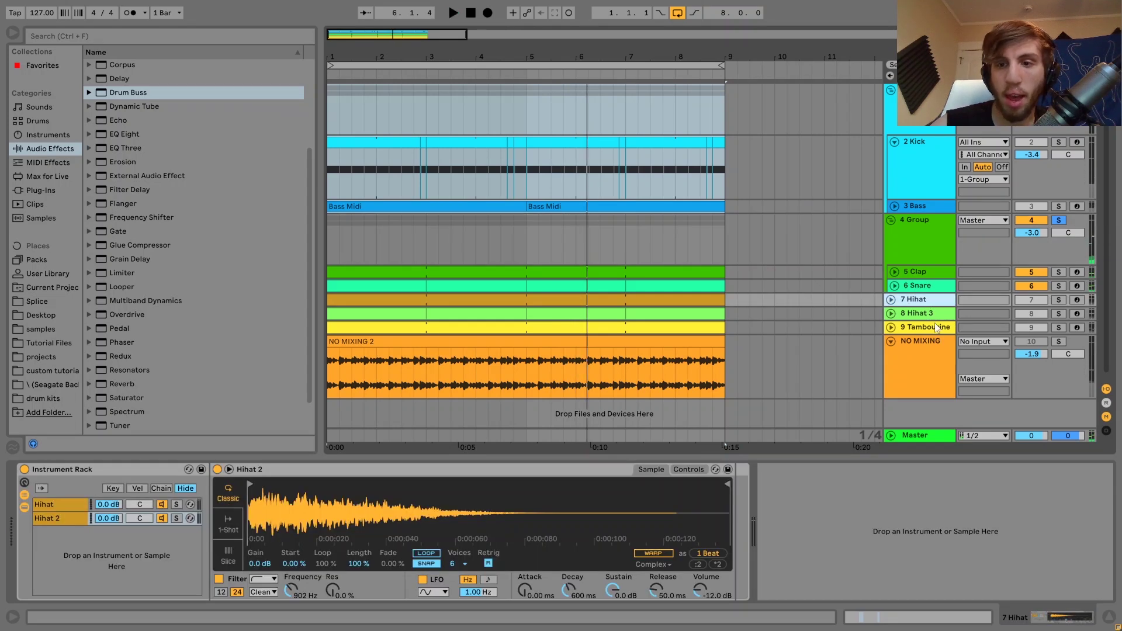
{"action": "left_click", "coordinate": [936, 328], "text": "shift"}
{"action": "key", "text": "ctrl+g"}
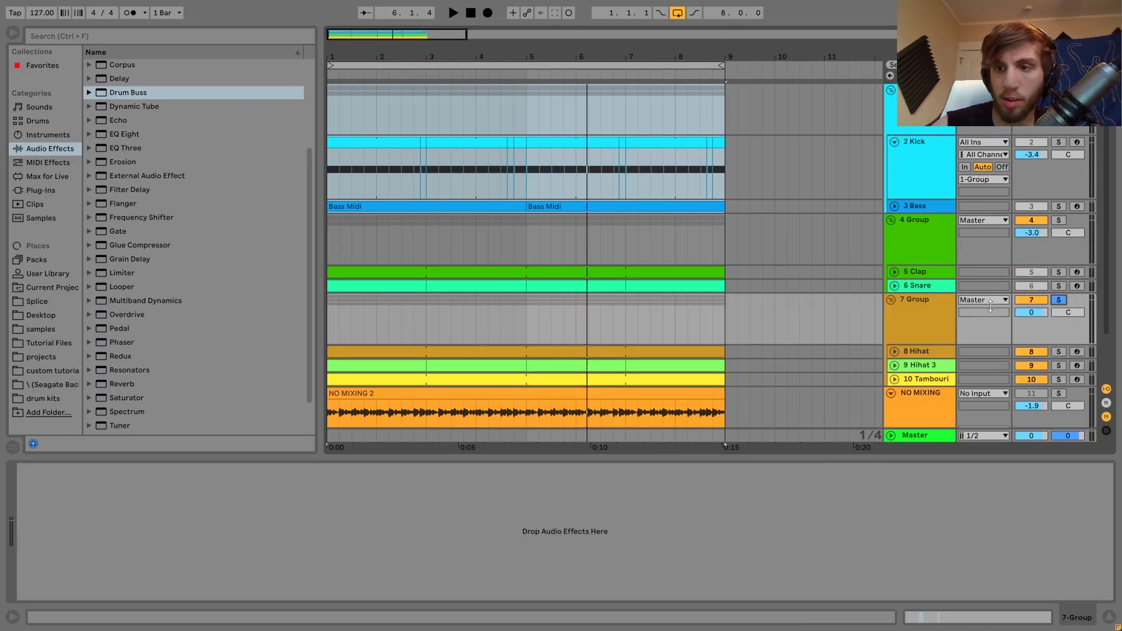
{"action": "left_click", "coordinate": [928, 309]}
Add Drum Buss to the hi-hat and tambourine group and set Crunch to 4.8% and Damp to 20.0 kHz during playback
{"action": "left_click", "coordinate": [116, 90]}
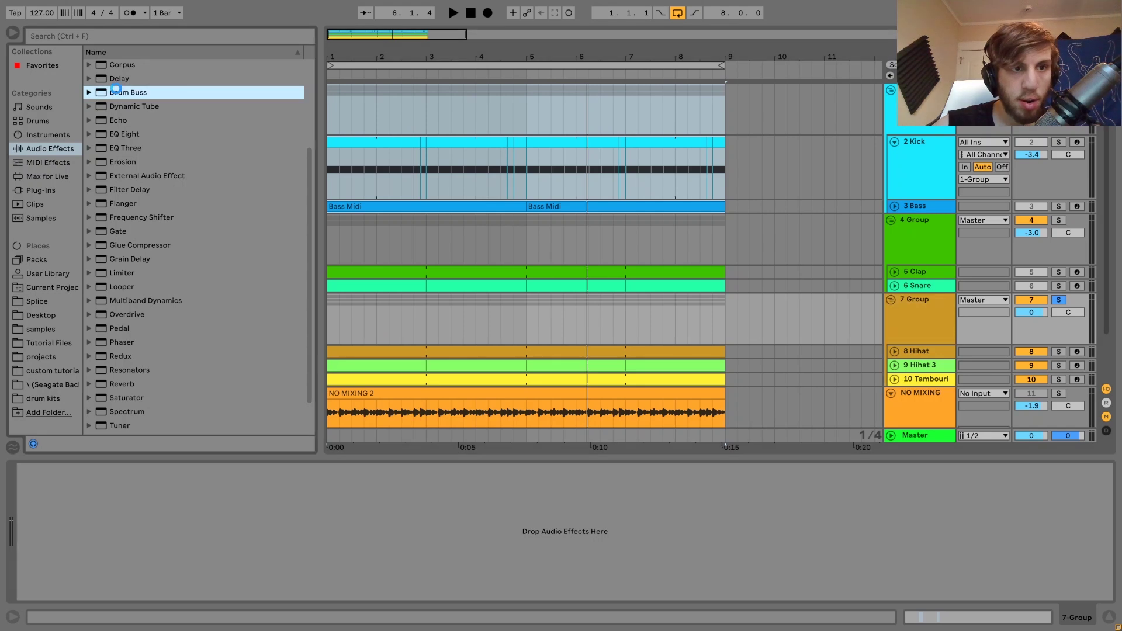
{"action": "key", "text": "space"}
{"action": "left_click_drag", "start_coordinate": [85, 498], "coordinate": [85, 494]}
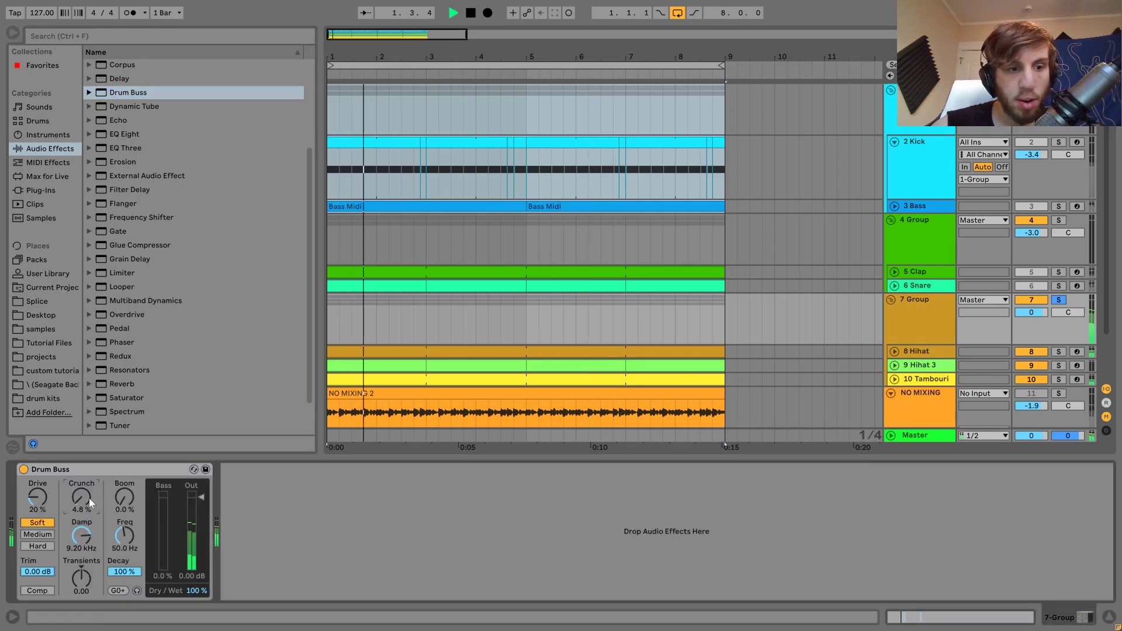
Add EQ Eight after Drum Buss on the hi-hat and tambourine group and set its first band to a low cut at 719 Hz
{"action": "left_click", "coordinate": [124, 134]}
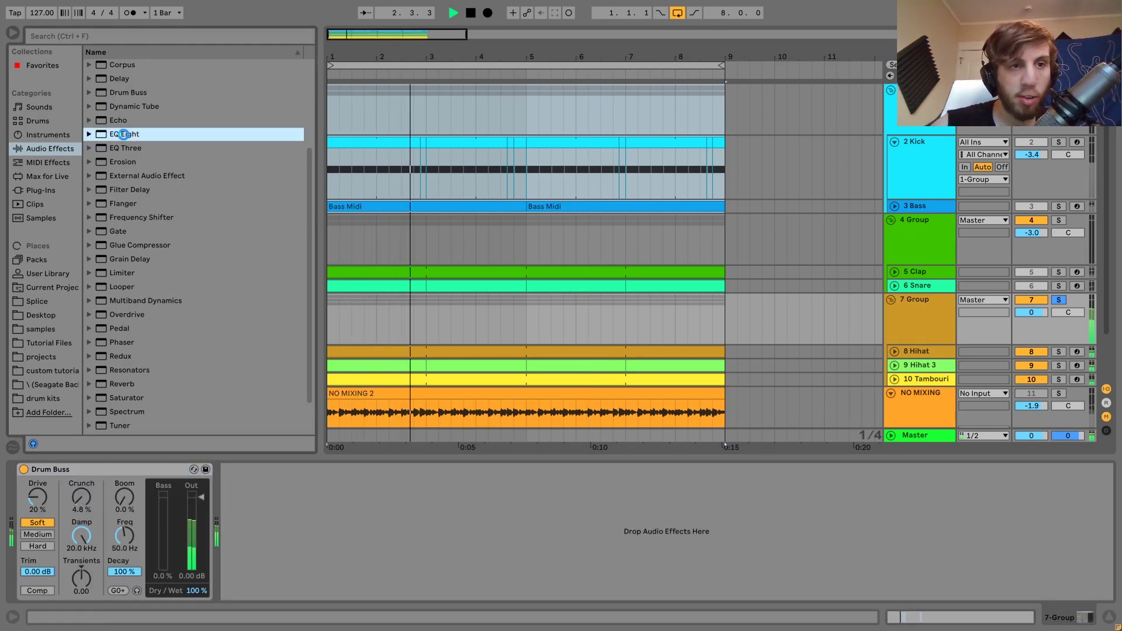
{"action": "left_click", "coordinate": [279, 593]}
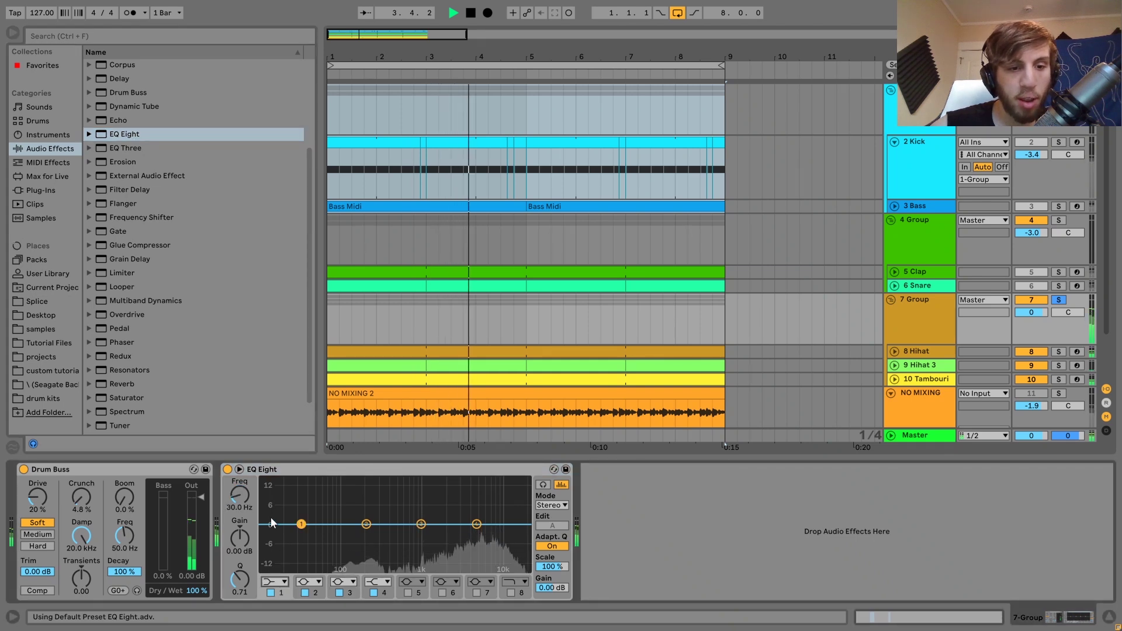
{"action": "left_click", "coordinate": [267, 504]}
{"action": "left_click_drag", "start_coordinate": [301, 534], "coordinate": [411, 535]}
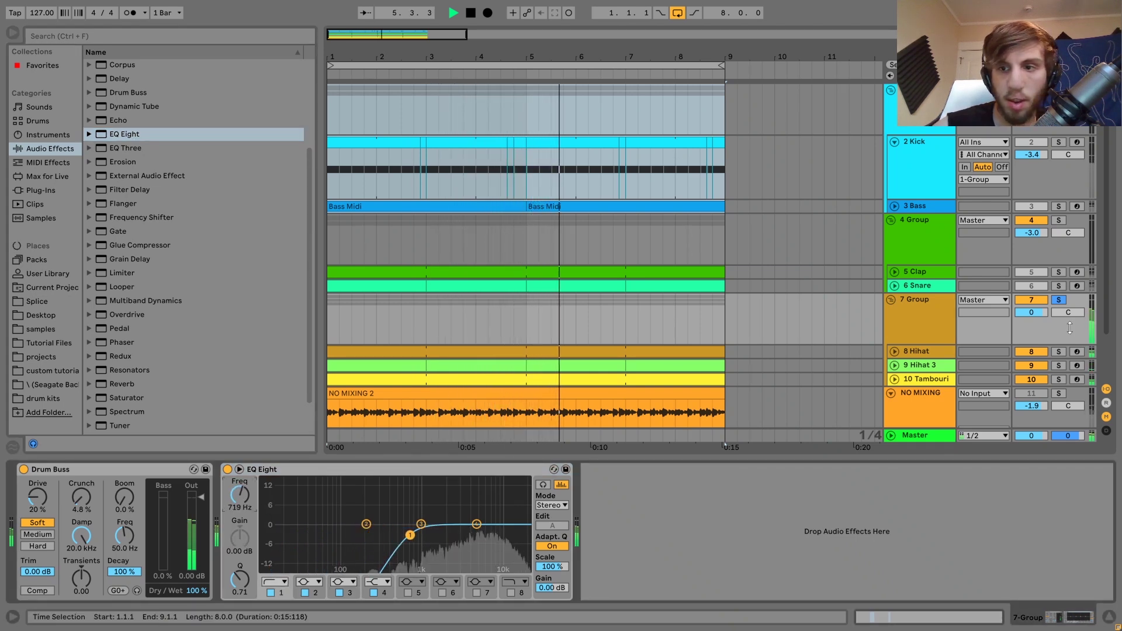
Unsolo the hi-hat and tambourine group and compare the full mix with the NO MIXING track during playback
{"action": "key", "text": "space"}
{"action": "left_click", "coordinate": [1060, 298]}
{"action": "key", "text": "space"}
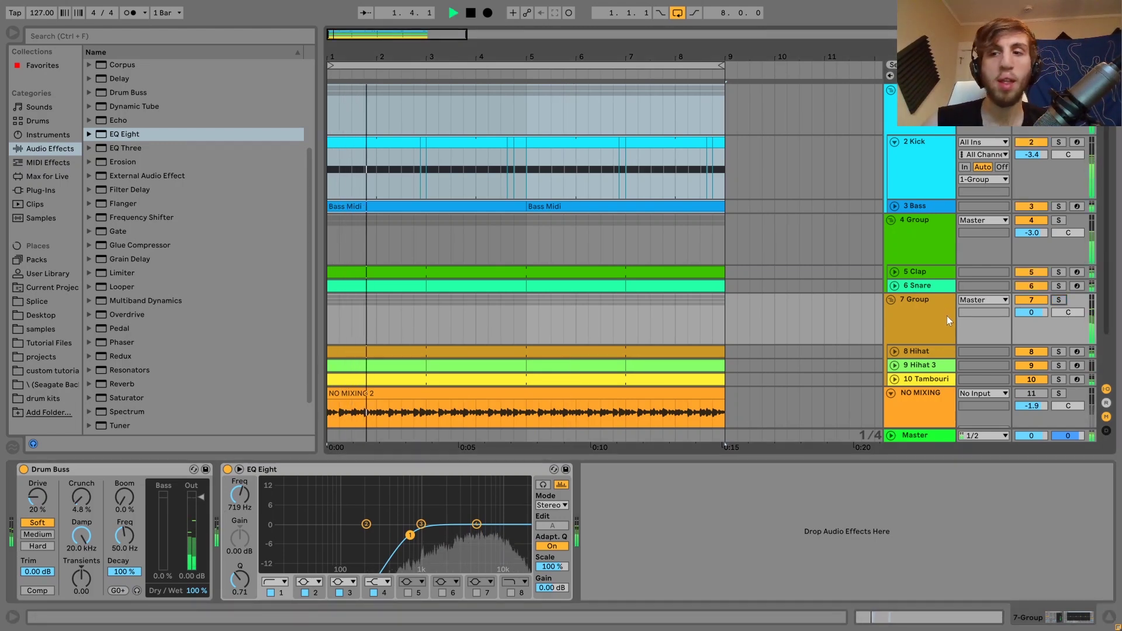
{"action": "scroll", "coordinate": [947, 315], "scroll_direction": "down", "scroll_amount": 2}
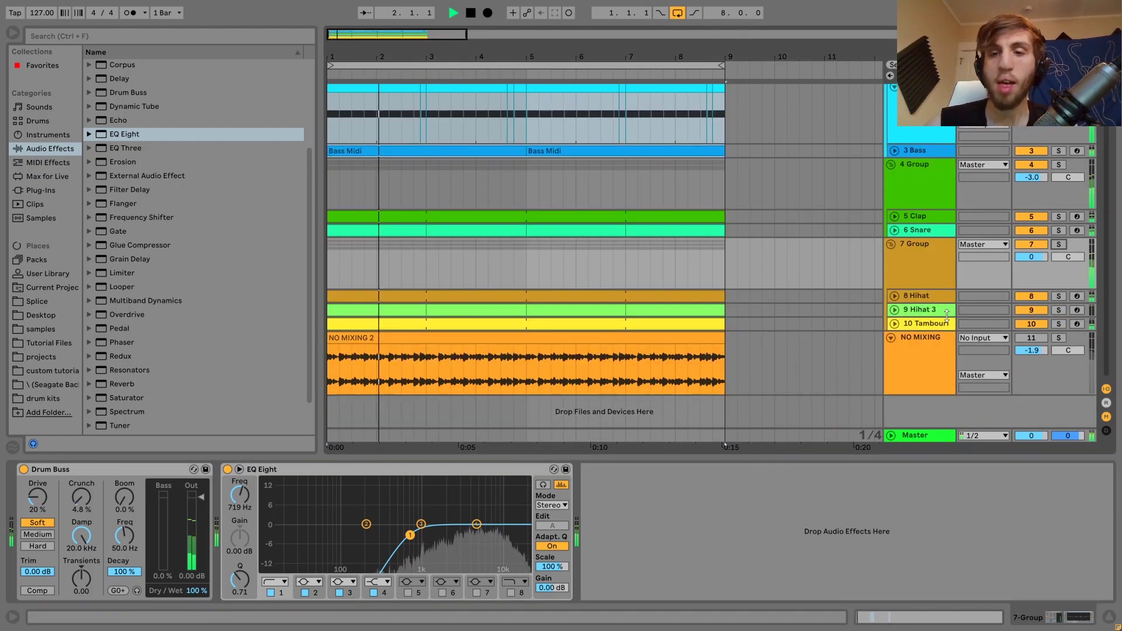
{"action": "left_click", "coordinate": [1058, 338]}
{"action": "left_click", "coordinate": [1058, 339]}
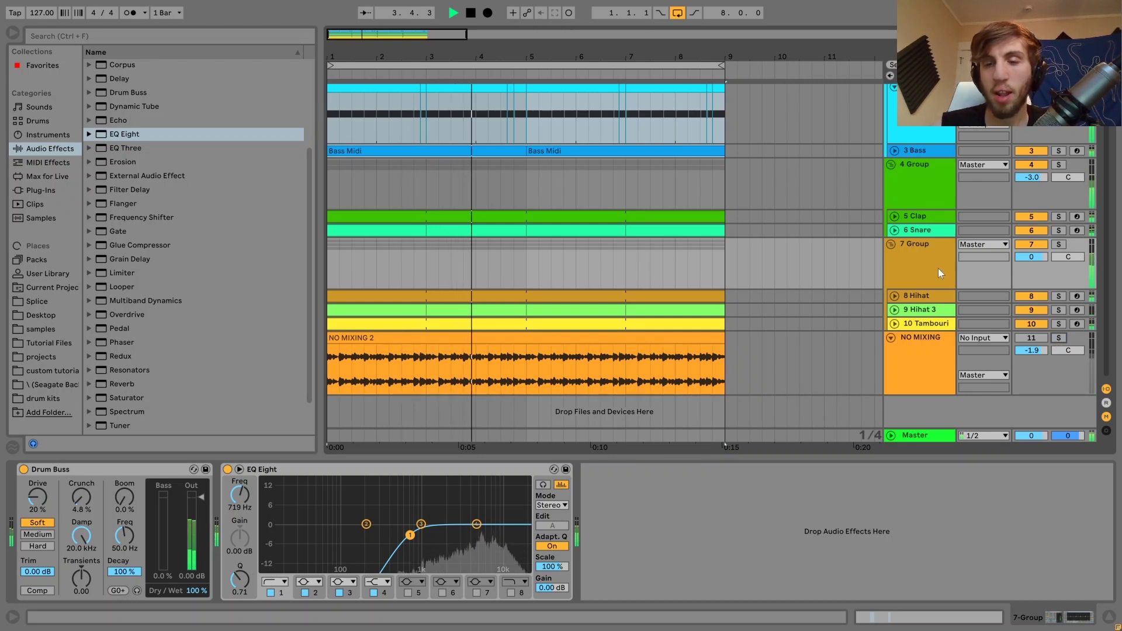
{"action": "key", "text": "space"}
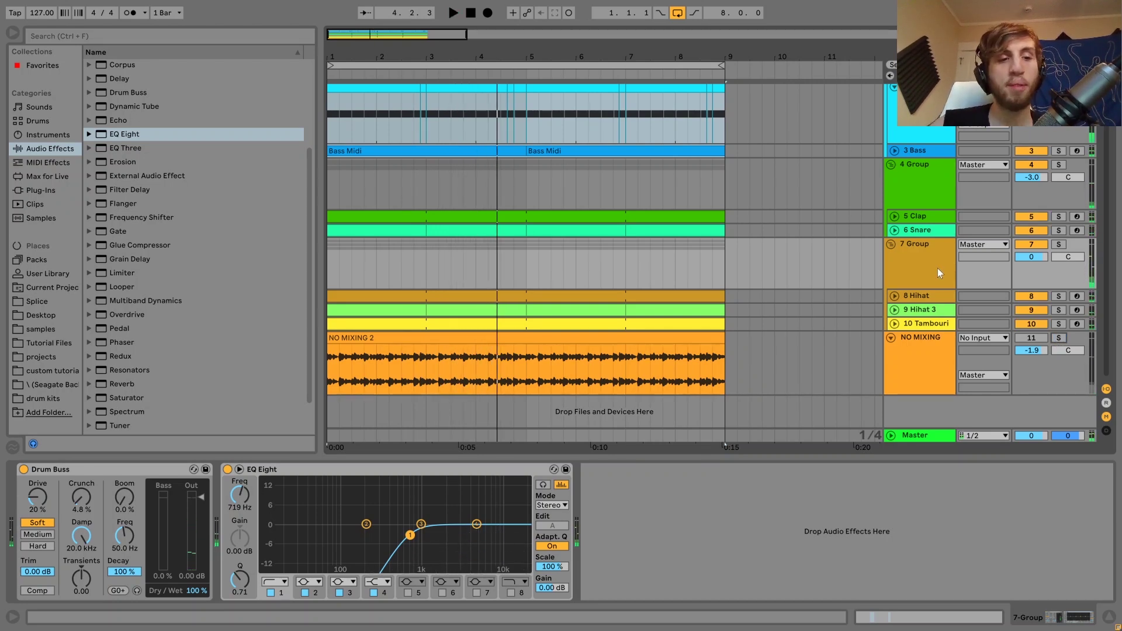
Set the Drum Buss Crunch on the hi-hat and tambourine group to 17%
{"action": "left_click", "coordinate": [82, 496]}
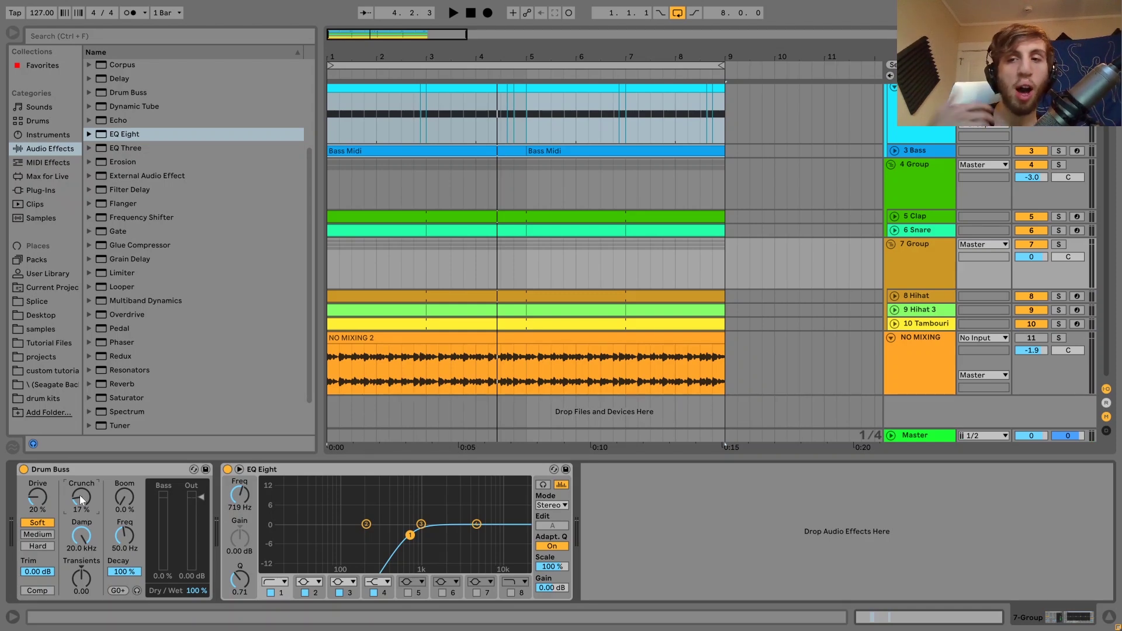
{"action": "left_click", "coordinate": [923, 282]}
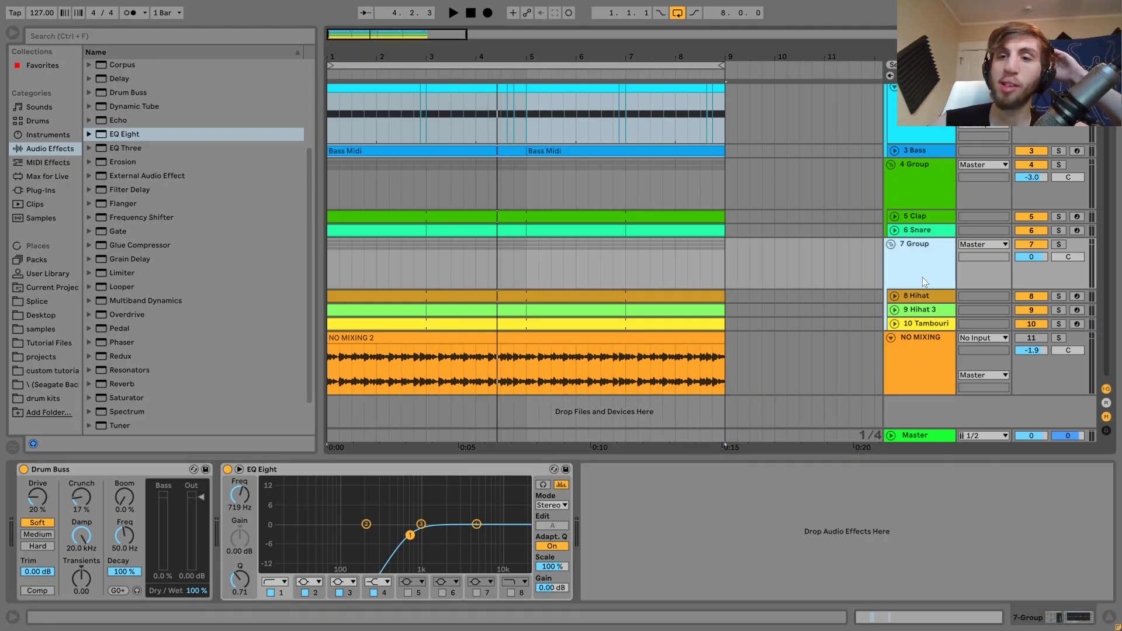
Review the device chains of the kick and bass, clap and snare, and hi-hat and tambourine groups
{"action": "scroll", "coordinate": [922, 277], "scroll_direction": "up", "scroll_amount": 2}
{"action": "left_click", "coordinate": [923, 106]}
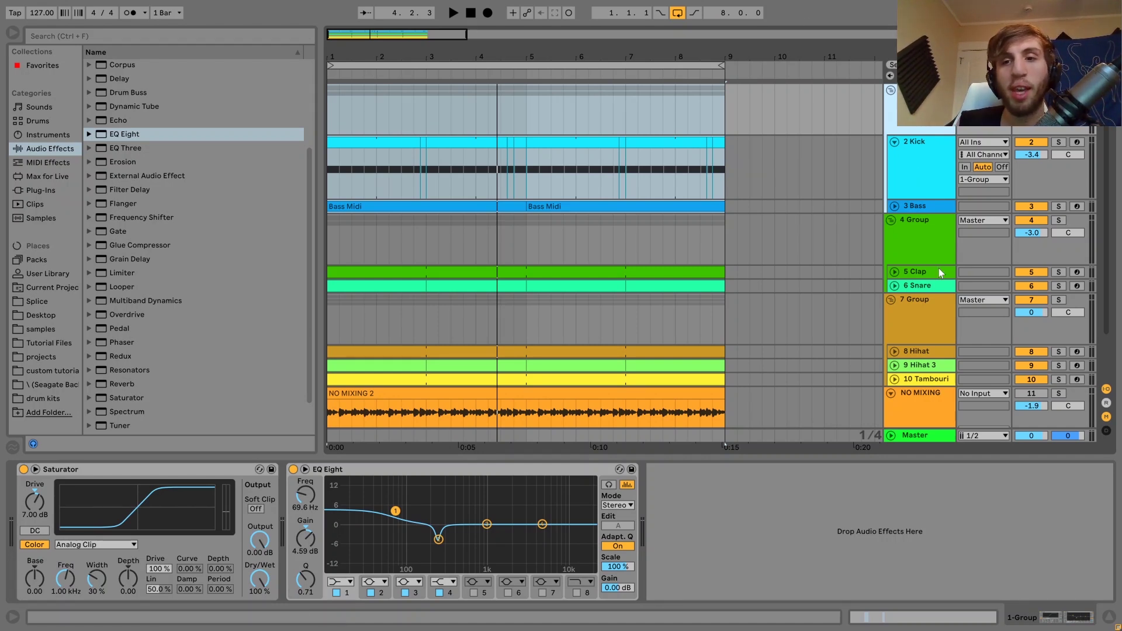
{"action": "left_click", "coordinate": [912, 251]}
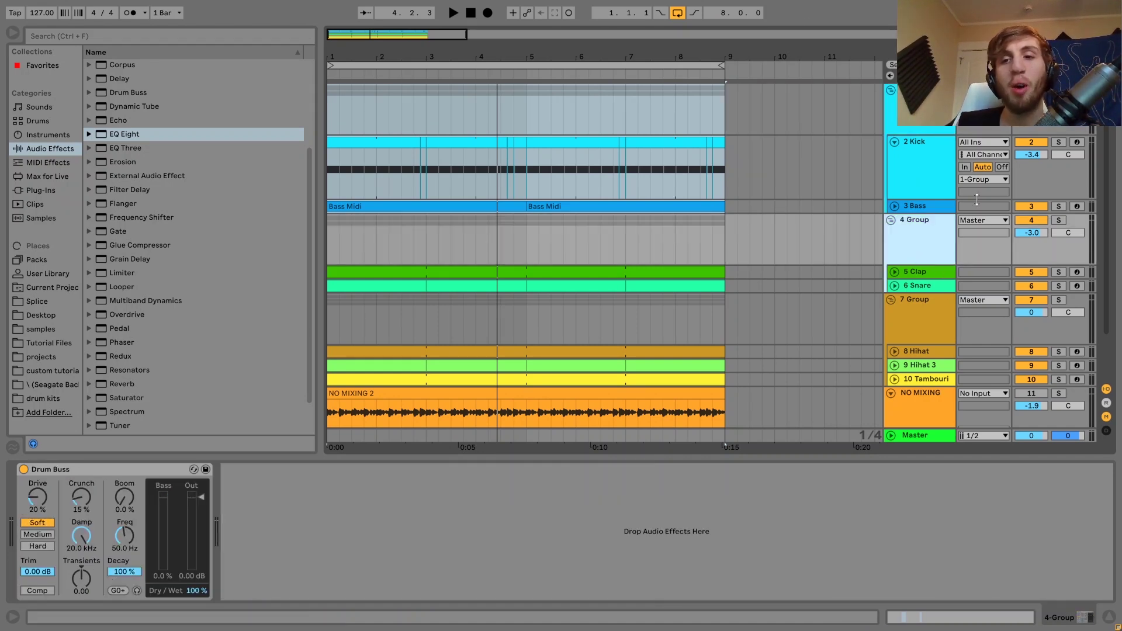
{"action": "left_click", "coordinate": [923, 331]}
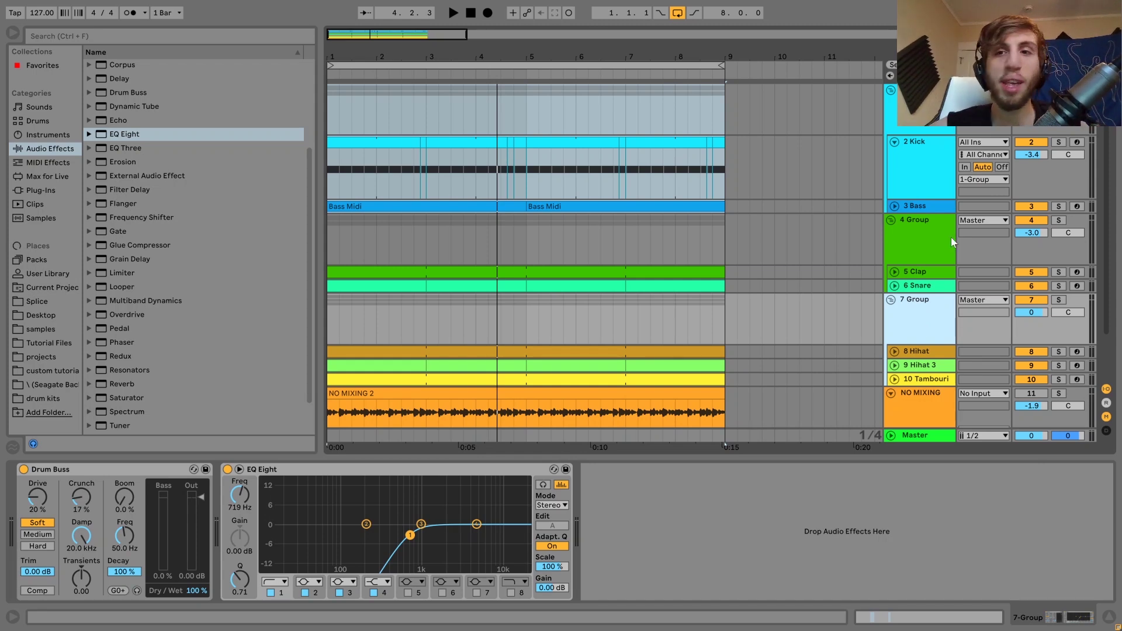
Solo the Kick track and audition it with its Drum Buss bypassed, and with its EQ Eight bypassed as well
{"action": "left_click", "coordinate": [916, 174]}
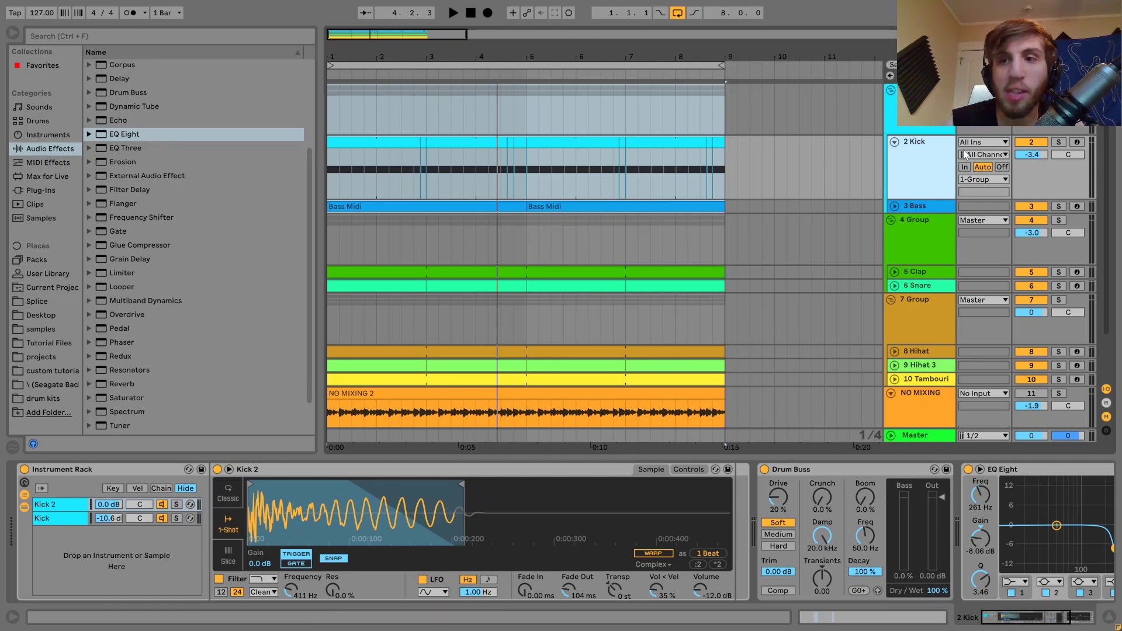
{"action": "left_click", "coordinate": [1059, 144]}
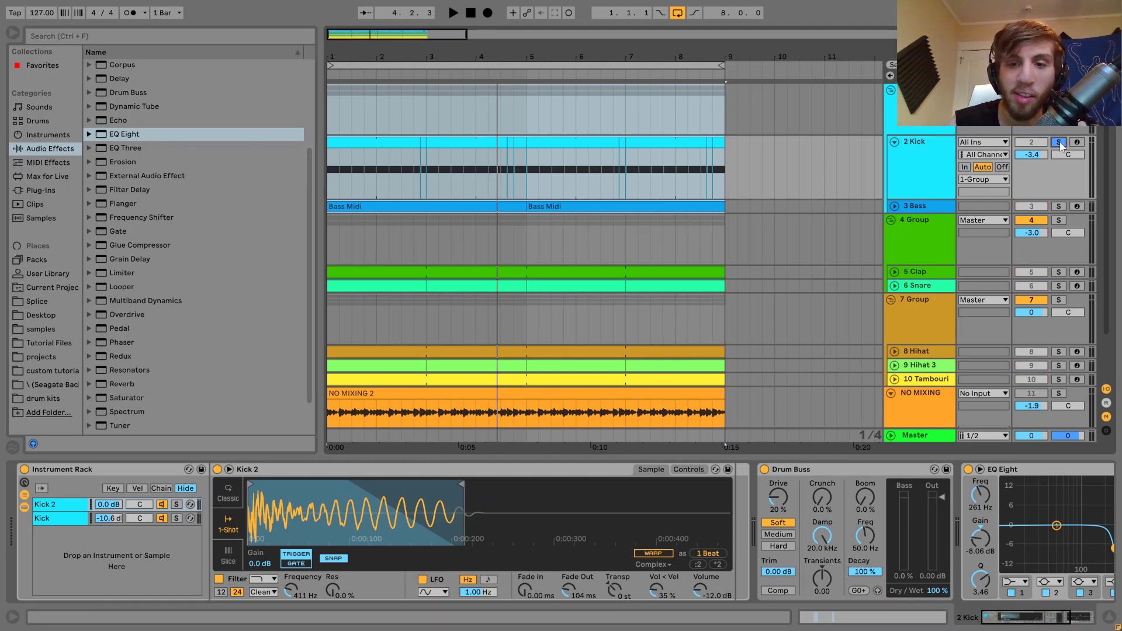
{"action": "key", "text": "space"}
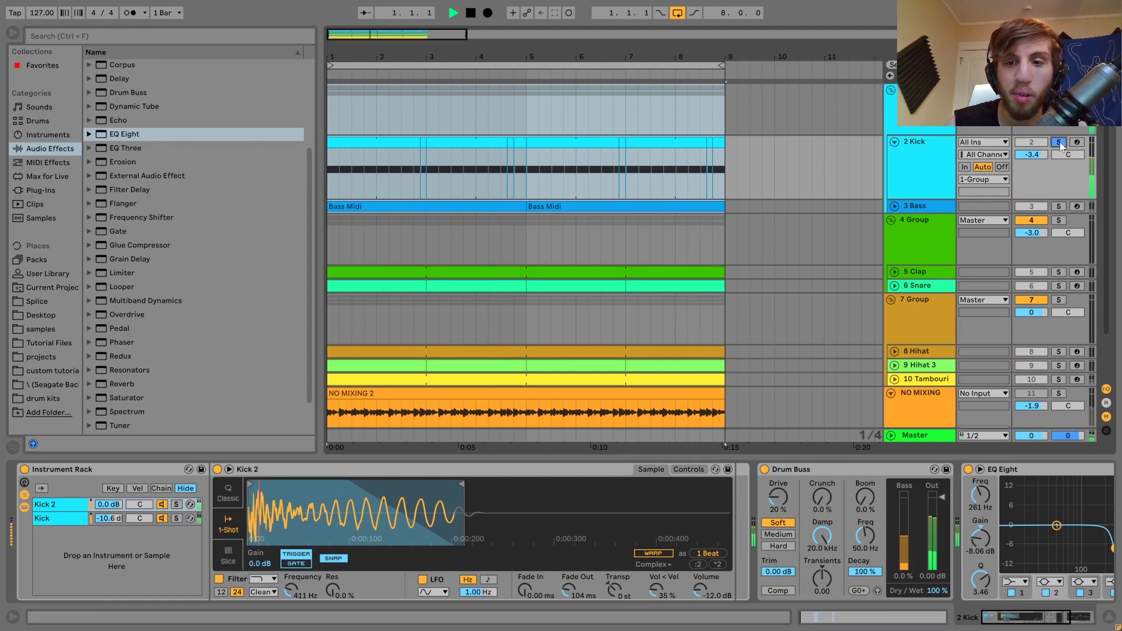
{"action": "left_click", "coordinate": [766, 469]}
{"action": "scroll", "coordinate": [864, 482], "scroll_direction": "down", "scroll_amount": 3}
{"action": "key", "text": "space"}
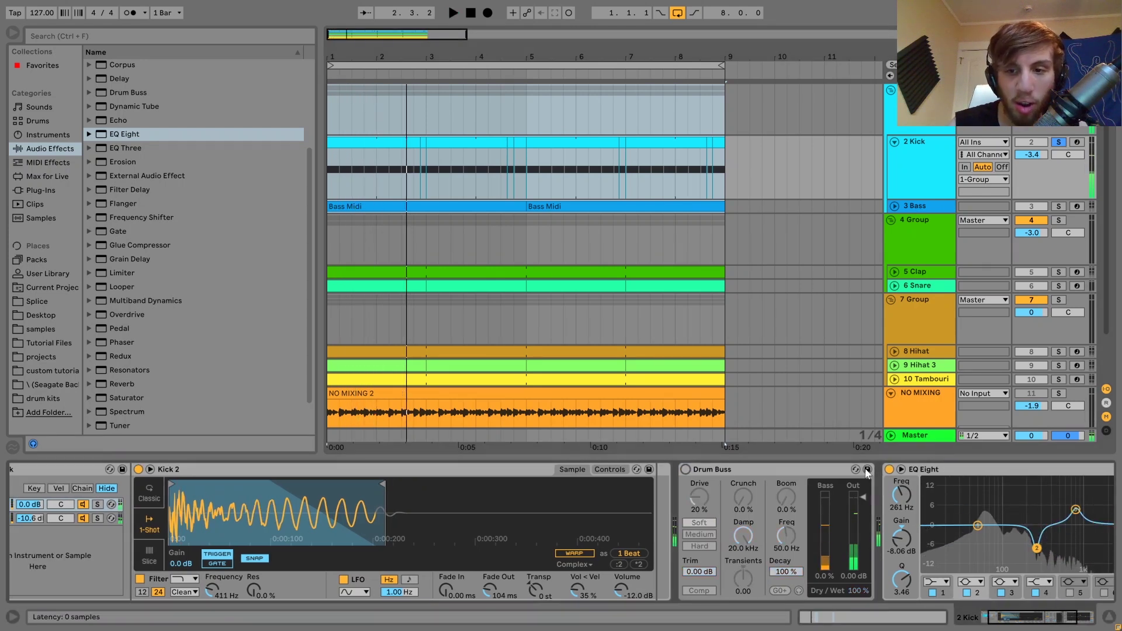
{"action": "left_click", "coordinate": [891, 468]}
{"action": "key", "text": "space"}
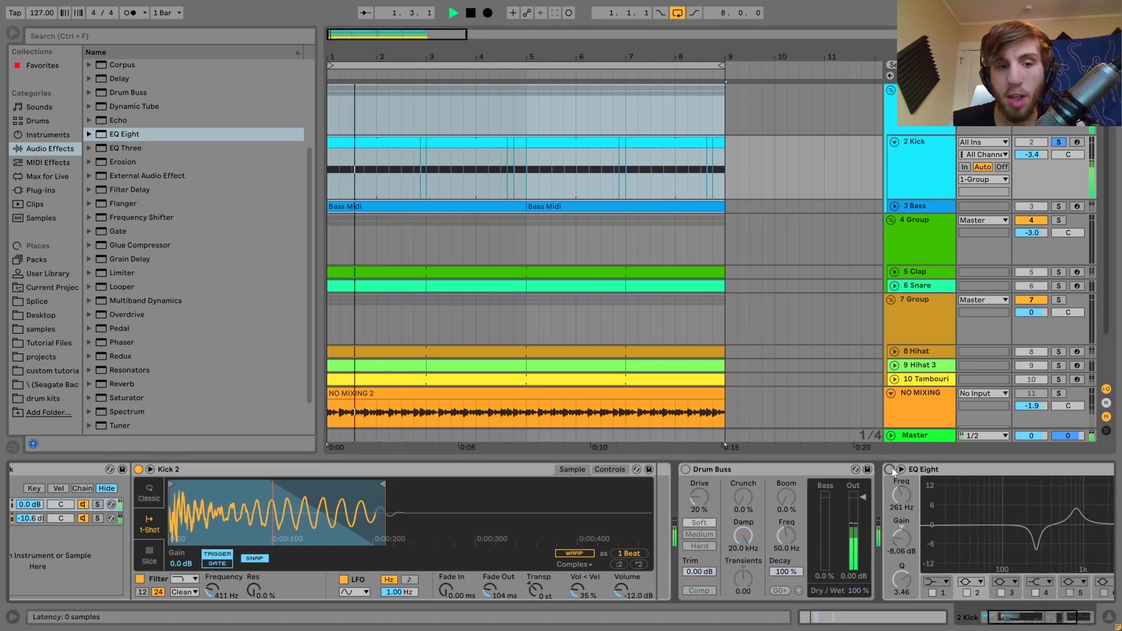
{"action": "key", "text": "space"}
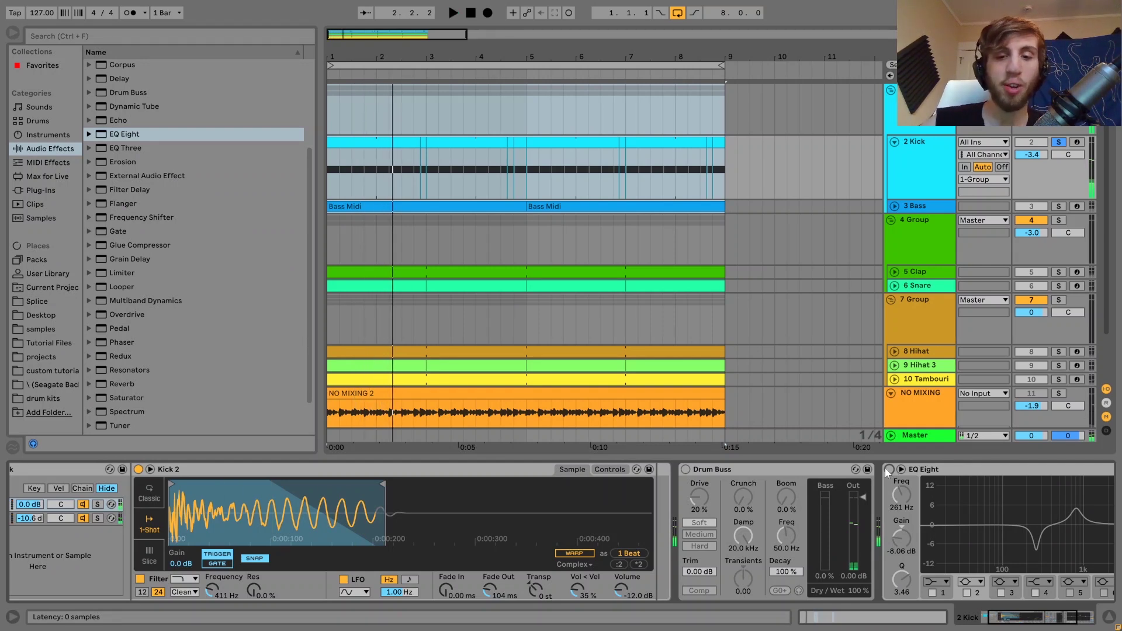
Turn the Kick's EQ Eight and Drum Buss back on and audition the processed kick
{"action": "left_click", "coordinate": [886, 472]}
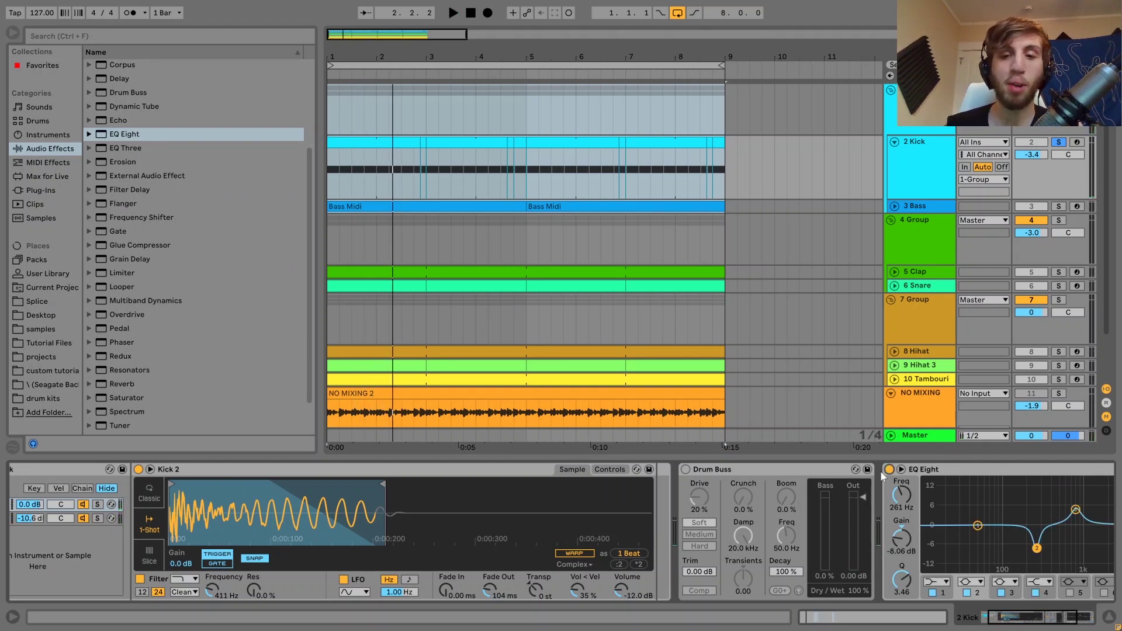
{"action": "key", "text": "ctrl+z"}
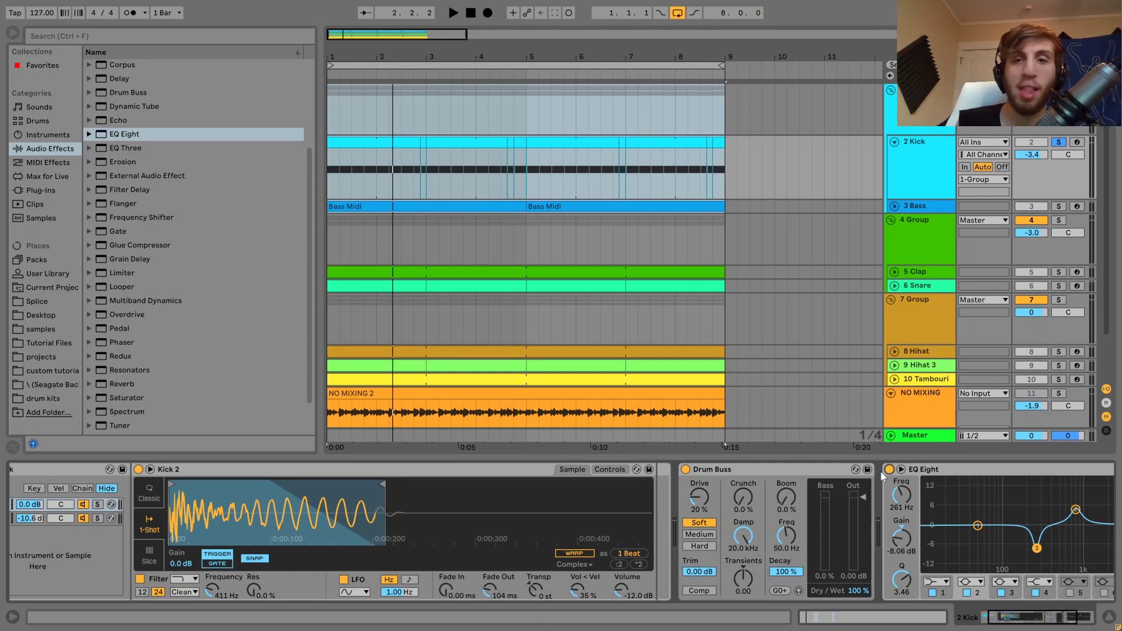
{"action": "key", "text": "space"}
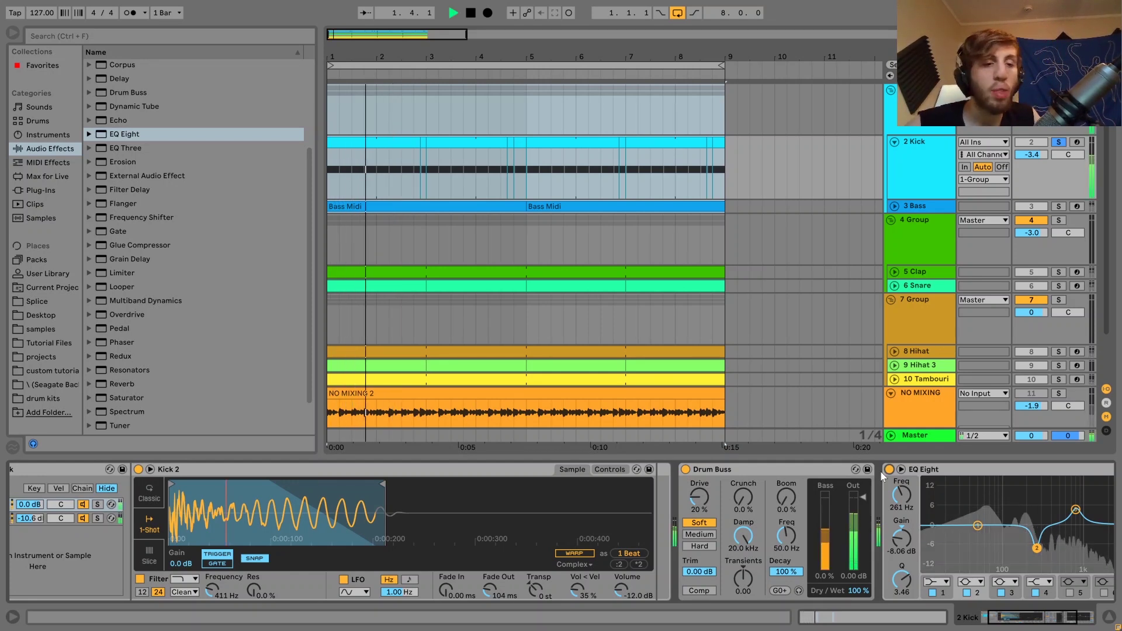
{"action": "key", "text": "space"}
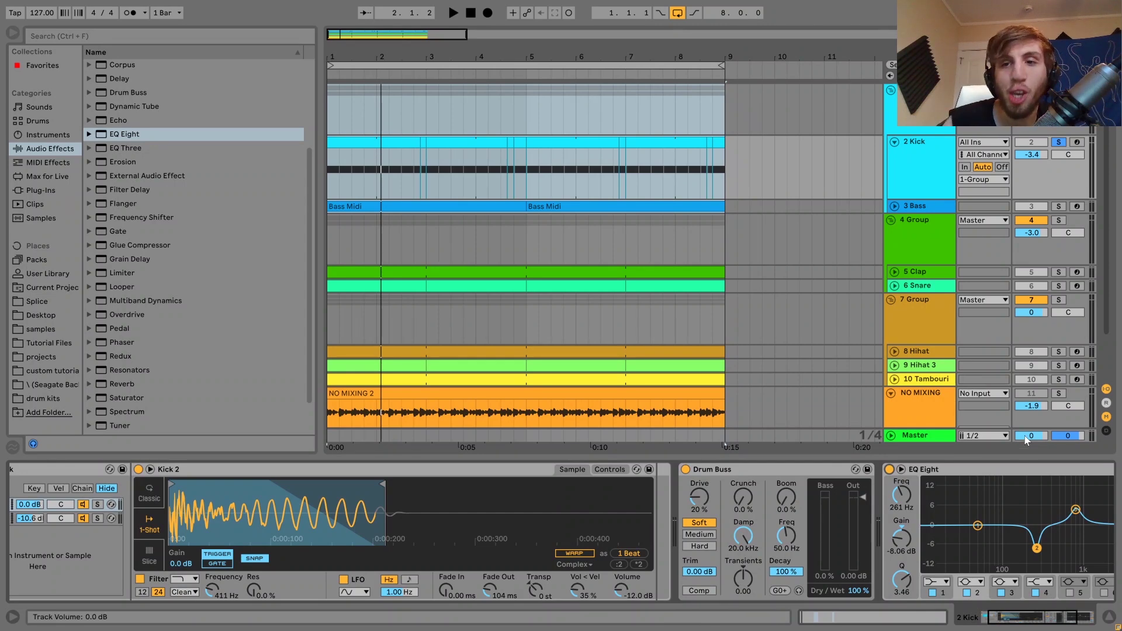
Unfold the Bass track and look through the device chains of the bass, kick and clap and snare group
{"action": "left_click", "coordinate": [934, 207]}
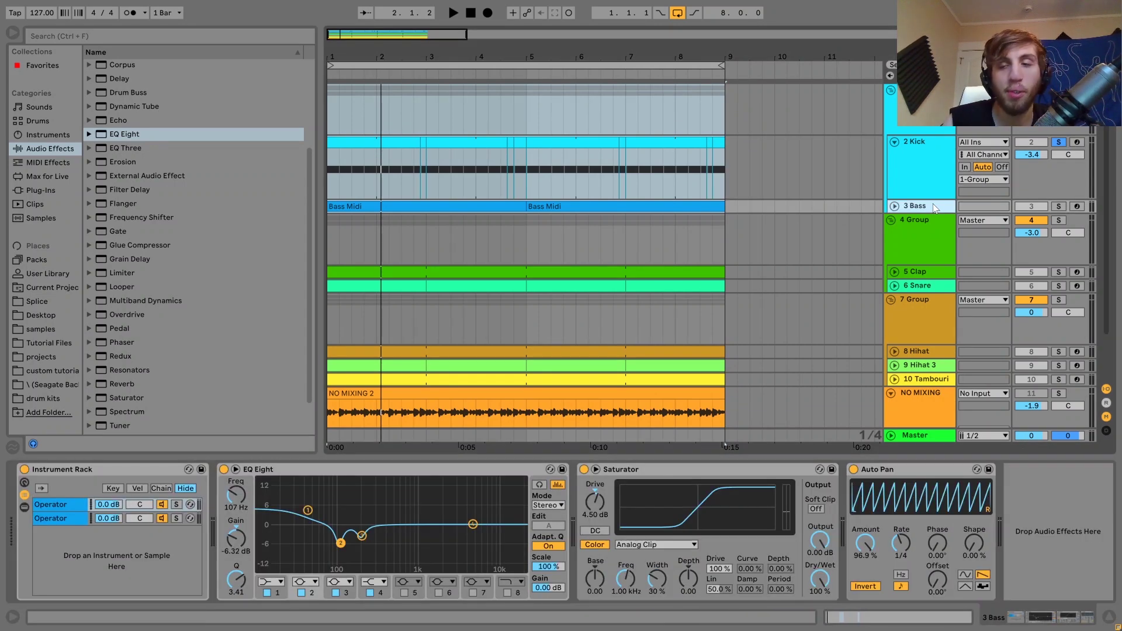
{"action": "key", "text": "u"}
{"action": "key", "text": "Up"}
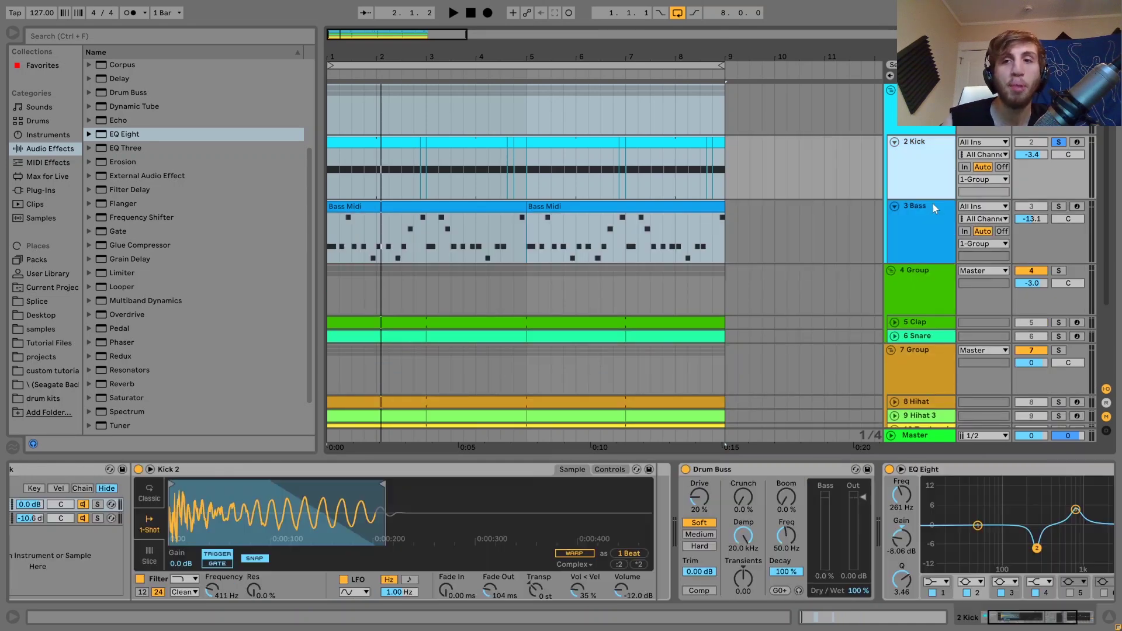
{"action": "key", "text": "Down"}
{"action": "key", "text": "Down"}
{"action": "key", "text": "Down"}
{"action": "key", "text": "Up"}
{"action": "key", "text": "Up"}
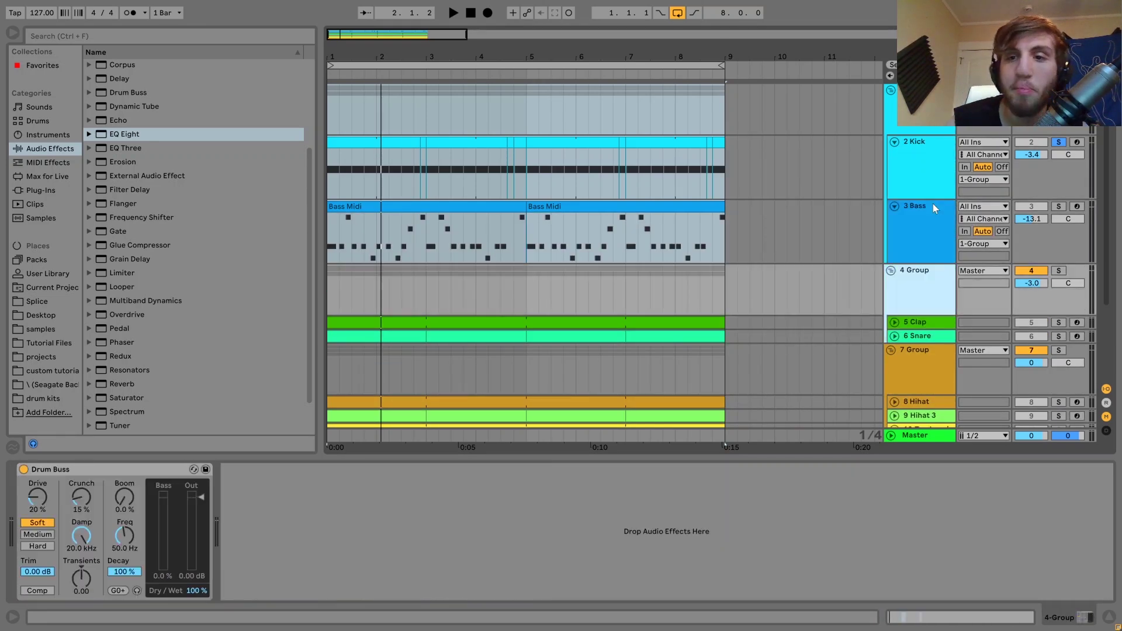
{"action": "key", "text": "Up"}
{"action": "key", "text": "u"}
{"action": "key", "text": "Down"}
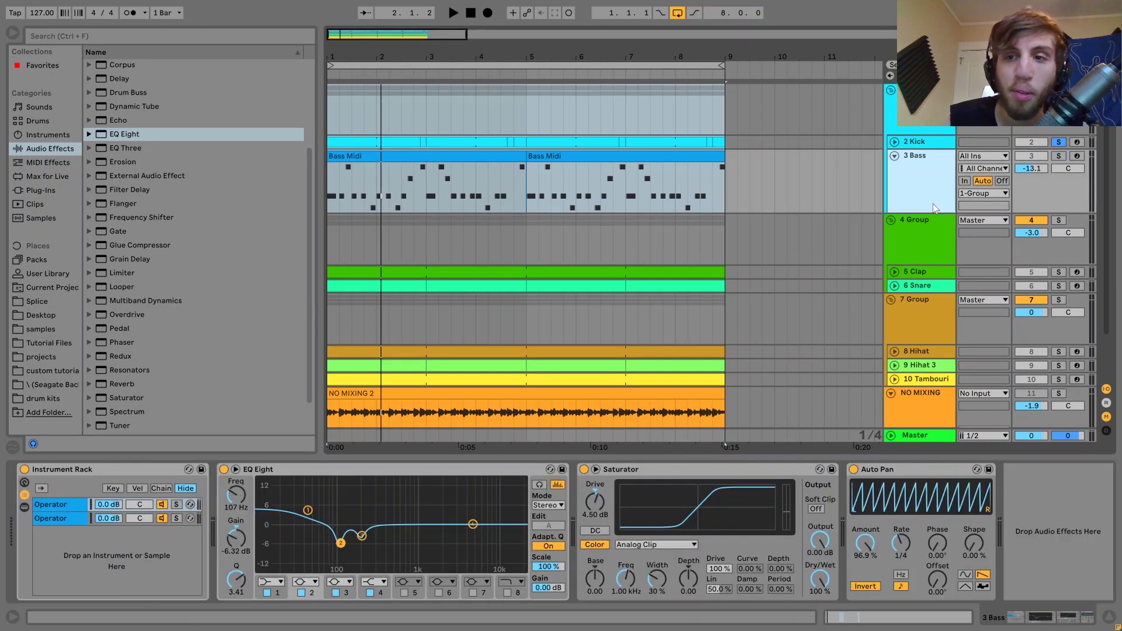
{"action": "key", "text": "u"}
{"action": "key", "text": "Up"}
{"action": "key", "text": "u"}
{"action": "key", "text": "Down"}
{"action": "key", "text": "u"}
{"action": "key", "text": "Down"}
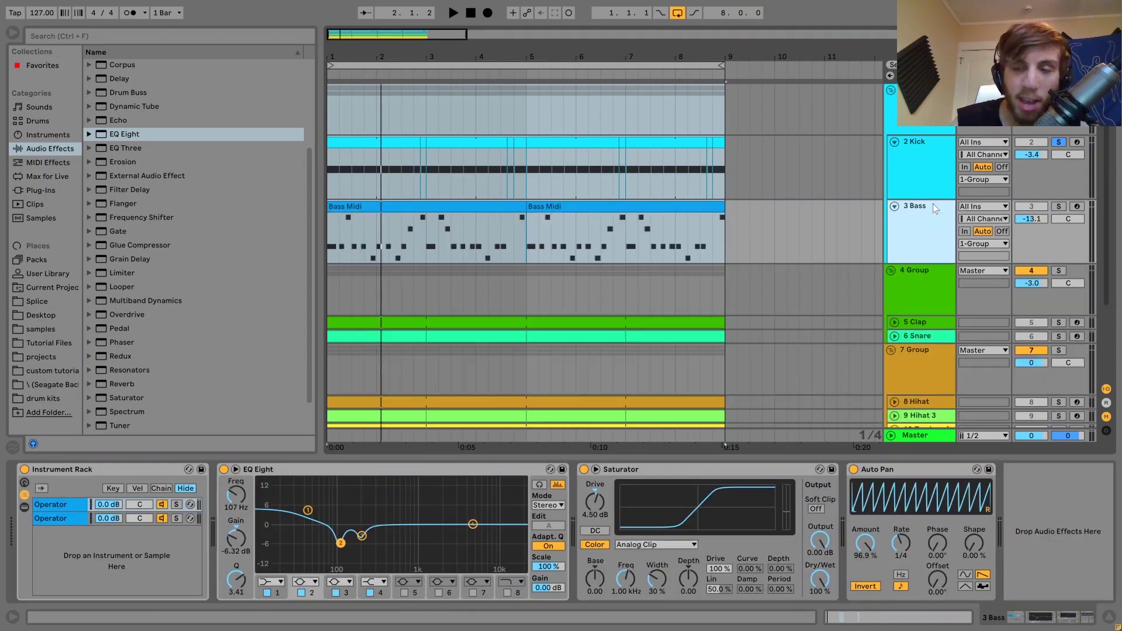
{"action": "key", "text": "Up"}
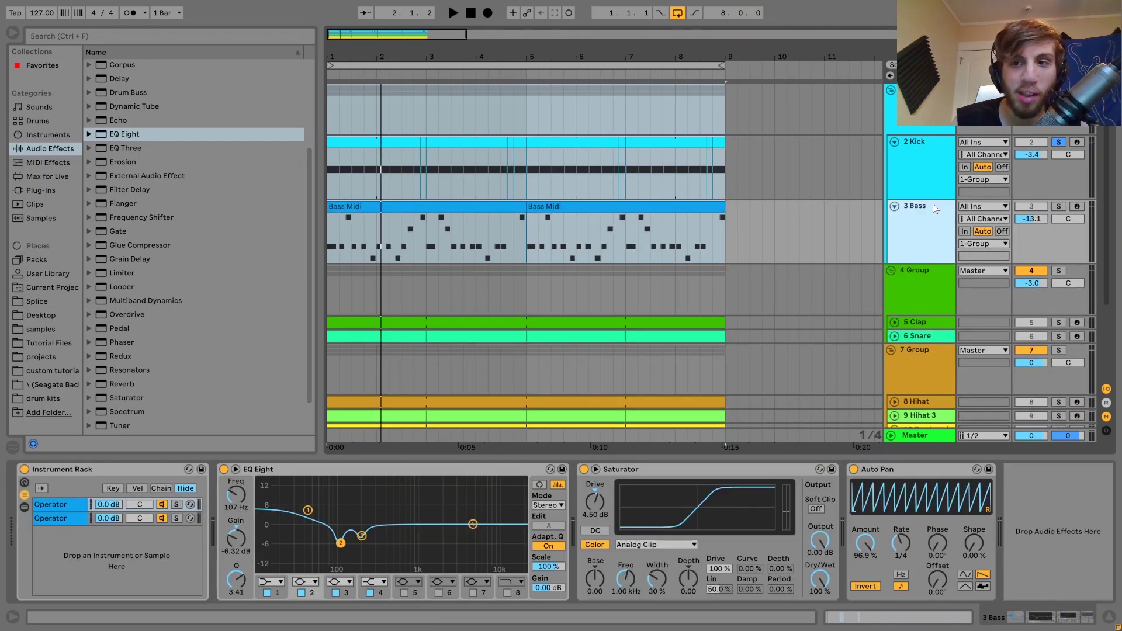
Solo the kick and bass group instead of the kick and audition it with the group's EQ Eight bypassed
{"action": "key", "text": "Up"}
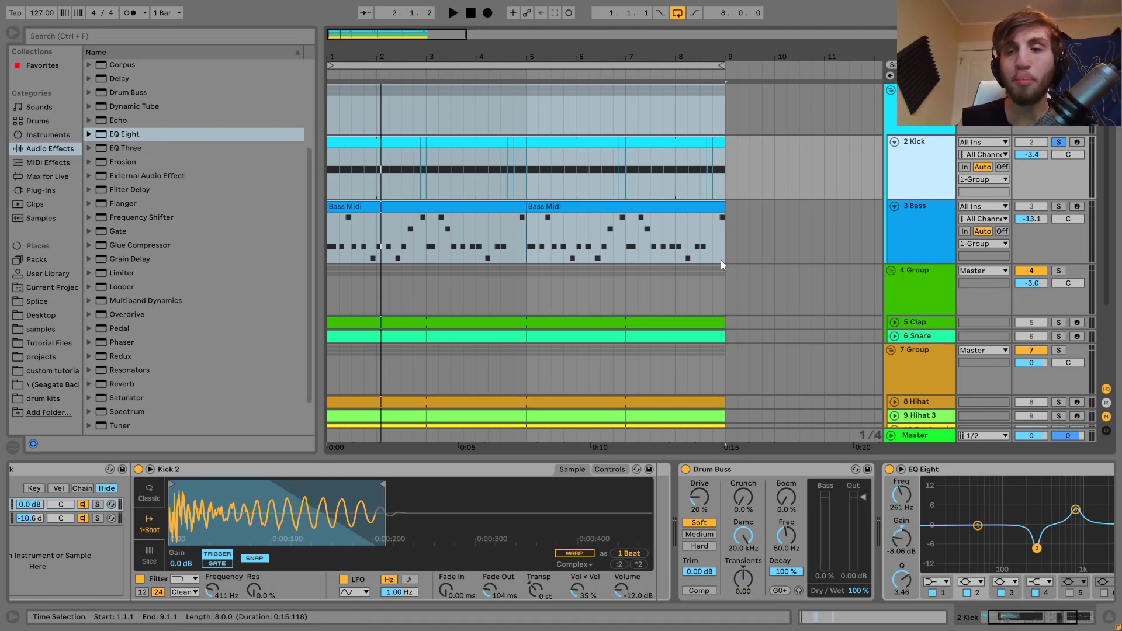
{"action": "left_click", "coordinate": [1058, 142]}
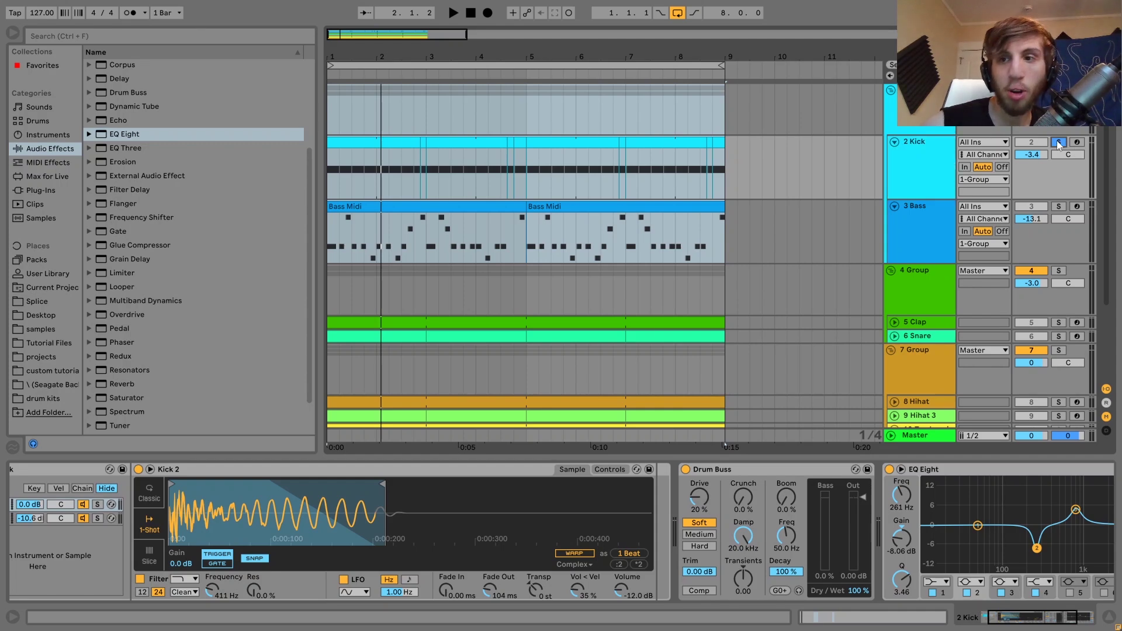
{"action": "left_click", "coordinate": [1058, 90]}
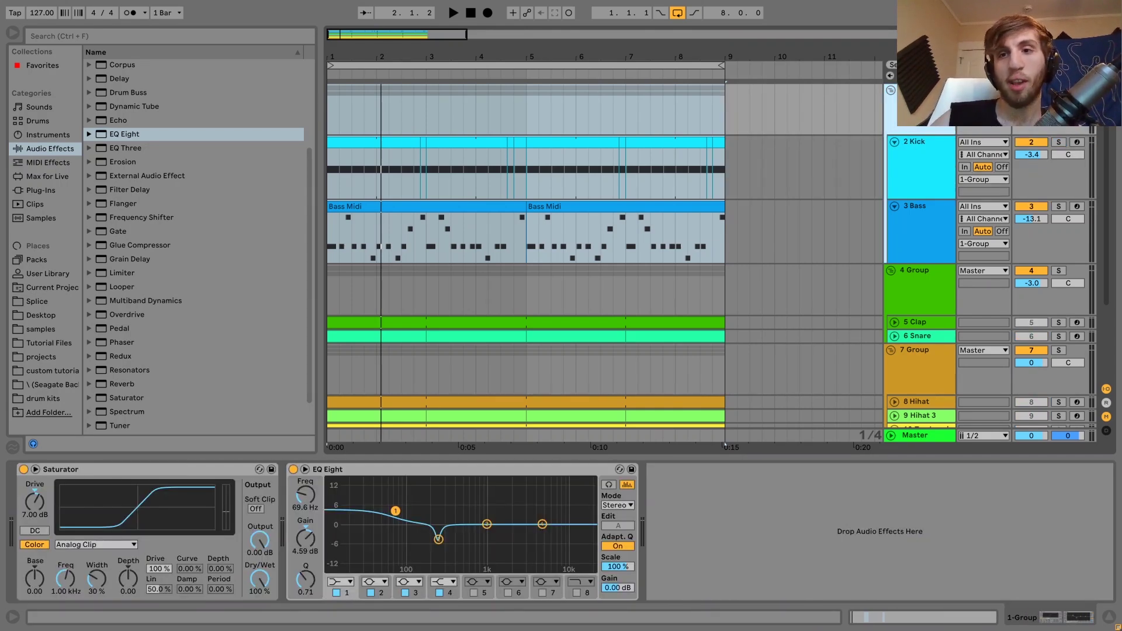
{"action": "left_click", "coordinate": [292, 469]}
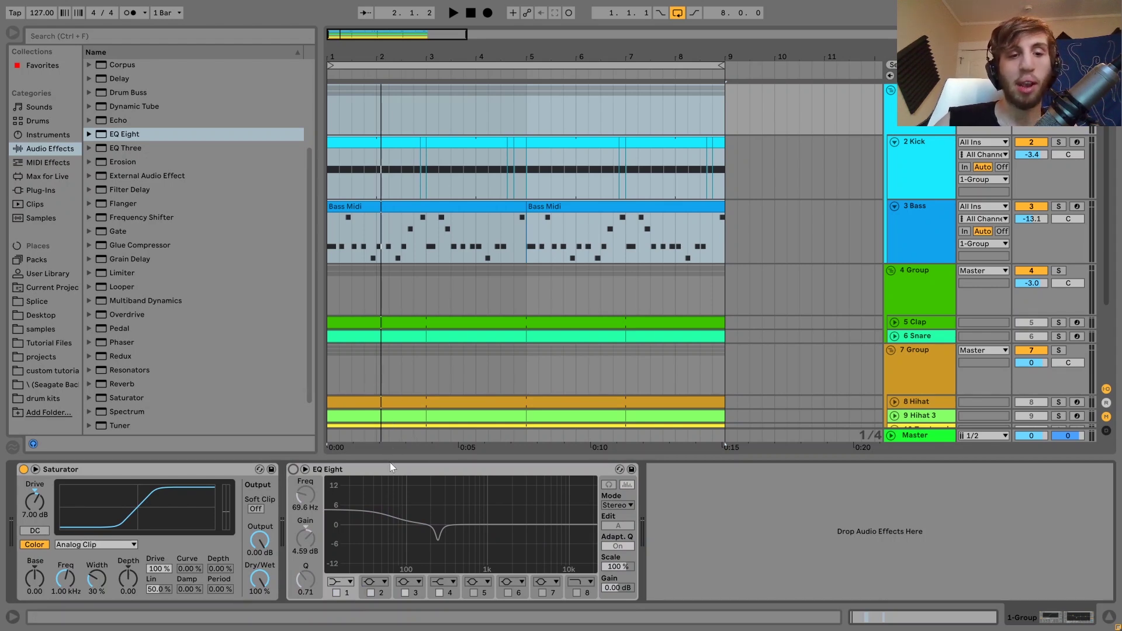
{"action": "key", "text": "space"}
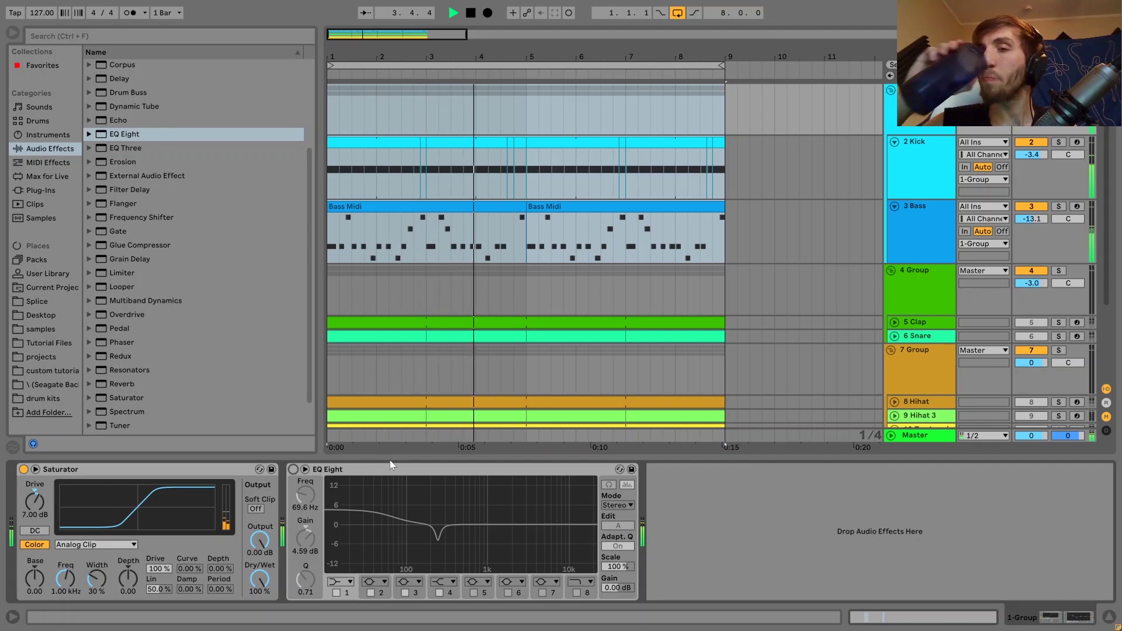
{"action": "key", "text": "space"}
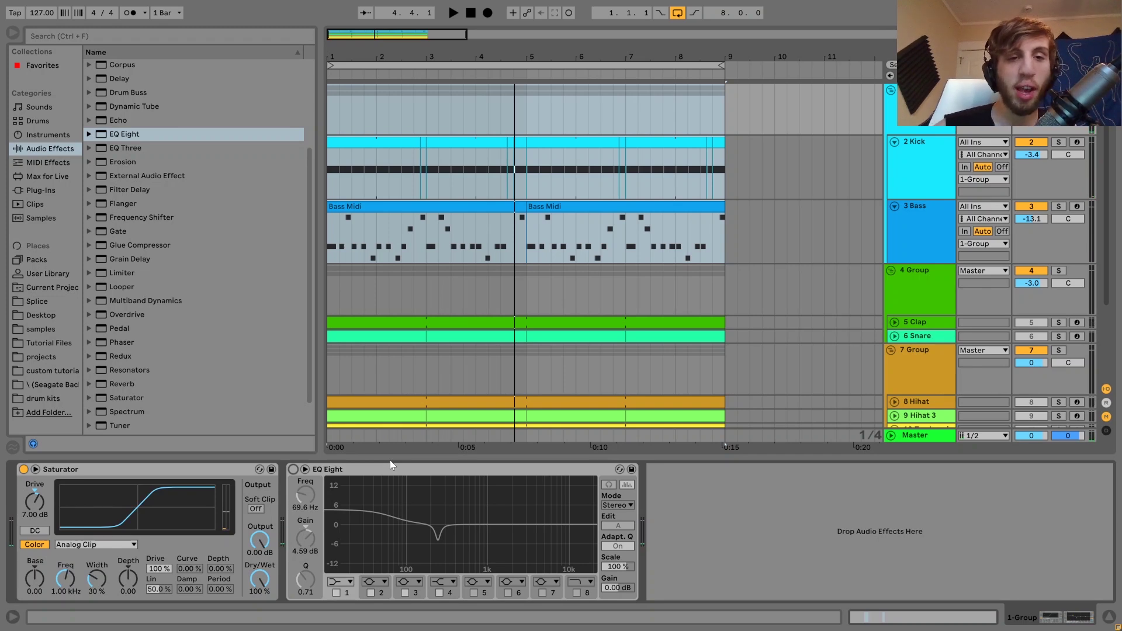
{"action": "key", "text": "space"}
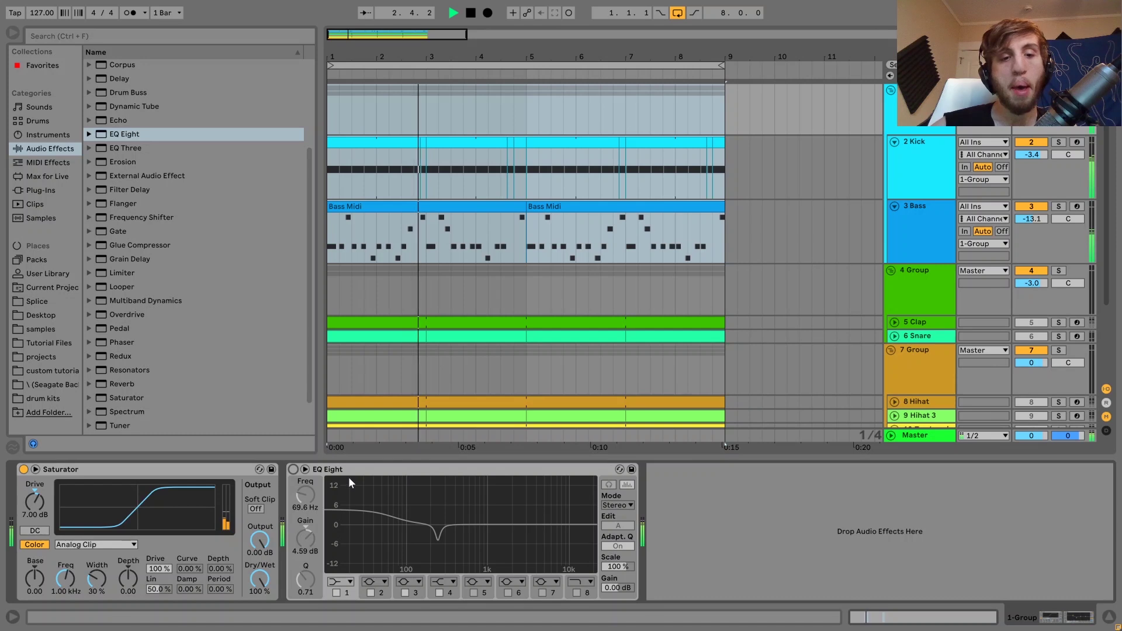
{"action": "key", "text": "space"}
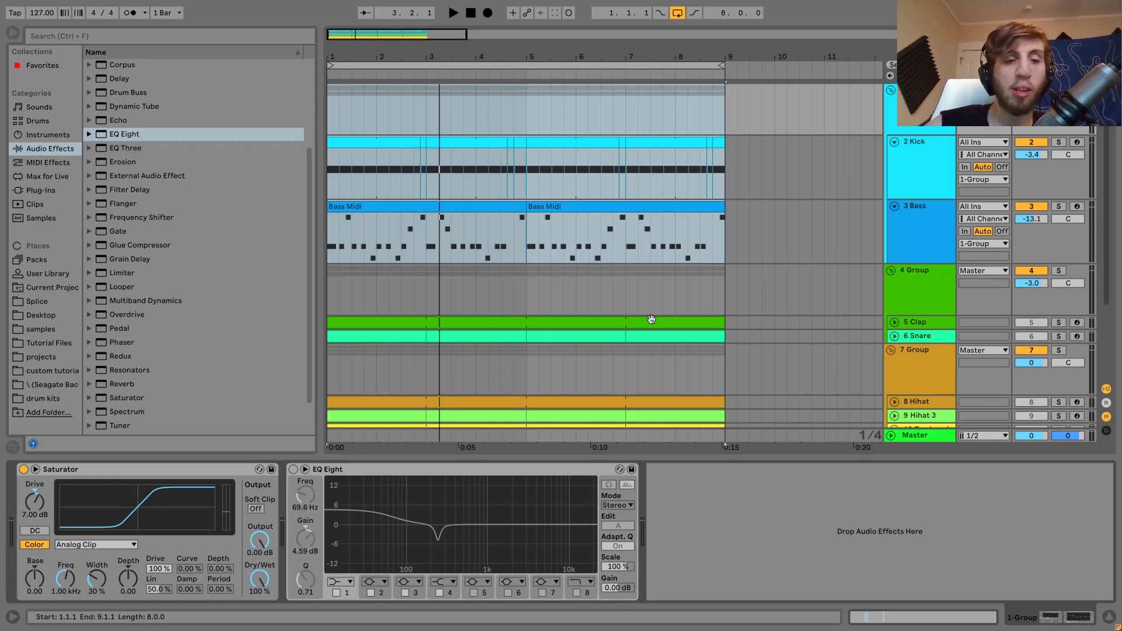
Turn the kick and bass group's EQ Eight back on and widen its second band to a Q of 3.92
{"action": "left_click", "coordinate": [293, 470]}
{"action": "left_click", "coordinate": [438, 539]}
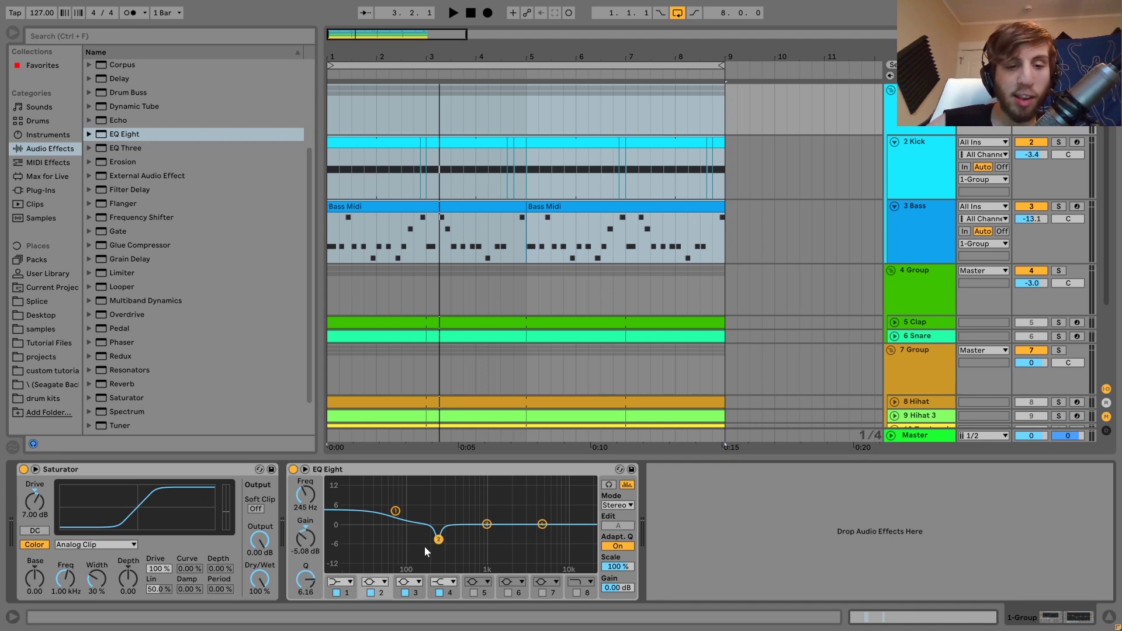
{"action": "left_click_drag", "start_coordinate": [305, 580], "coordinate": [305, 586]}
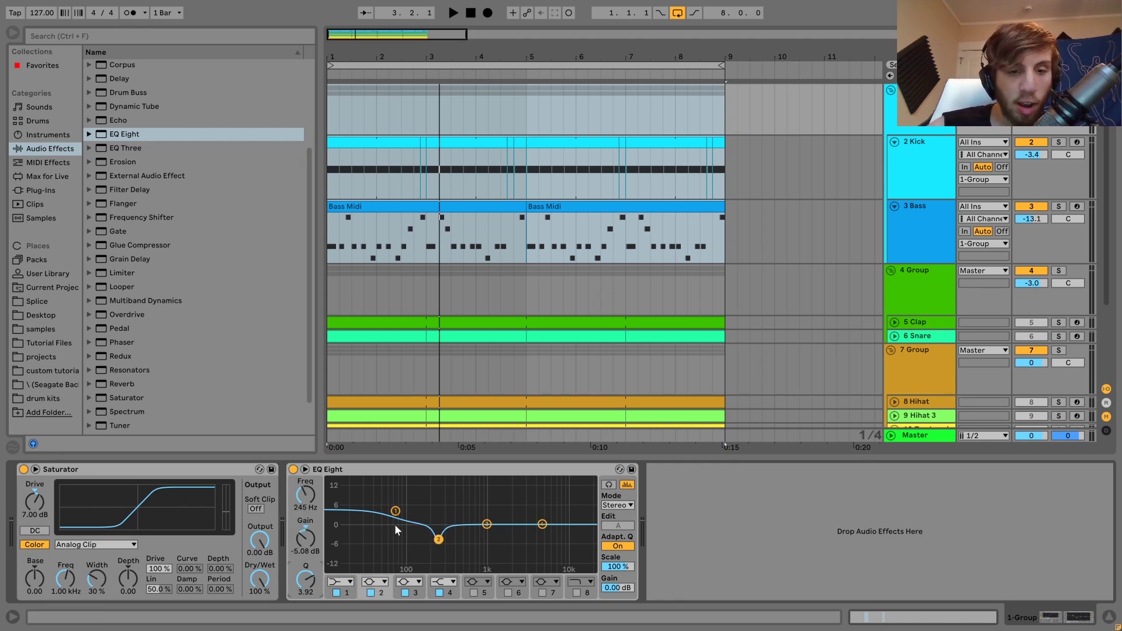
Compare the kick and bass group with its EQ Eight bypassed and active during playback
{"action": "left_click", "coordinate": [293, 470]}
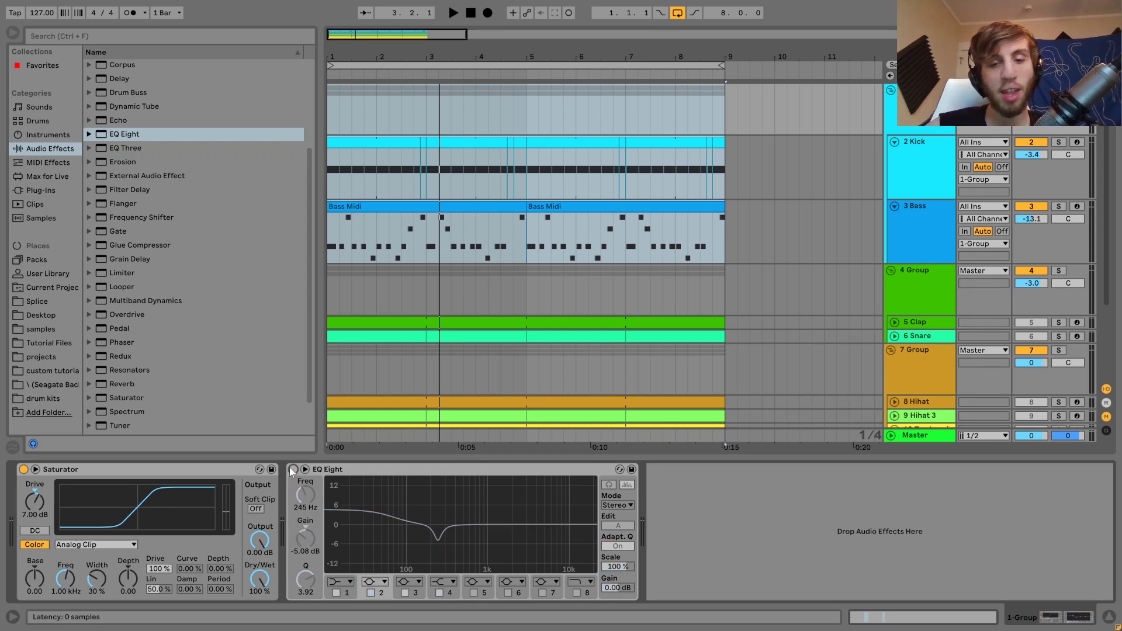
{"action": "key", "text": "space"}
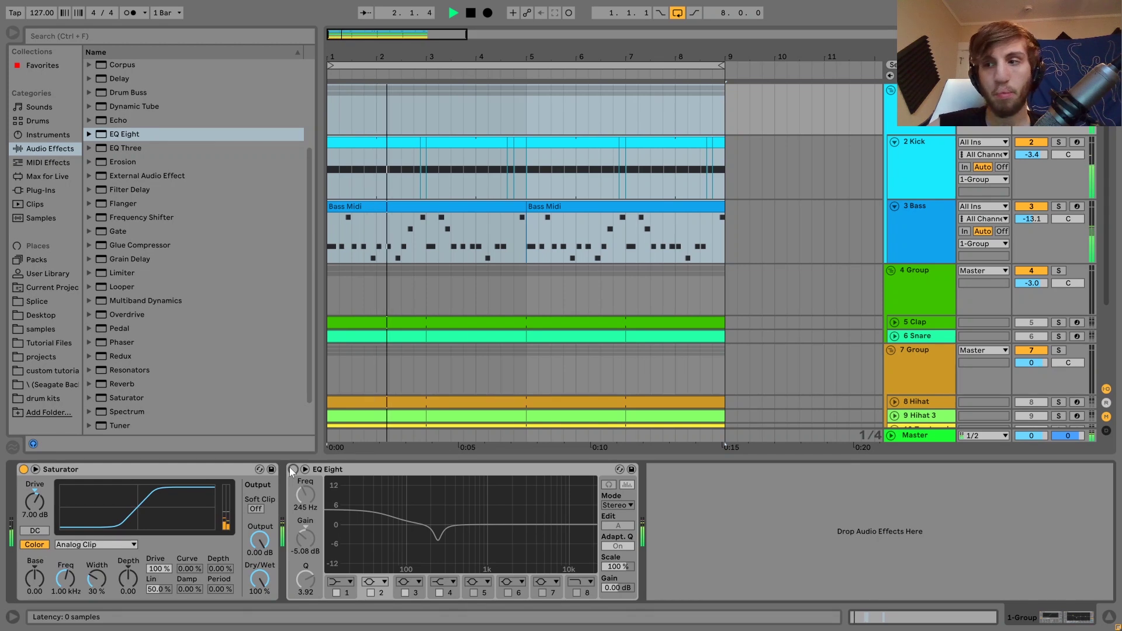
{"action": "left_click", "coordinate": [292, 470]}
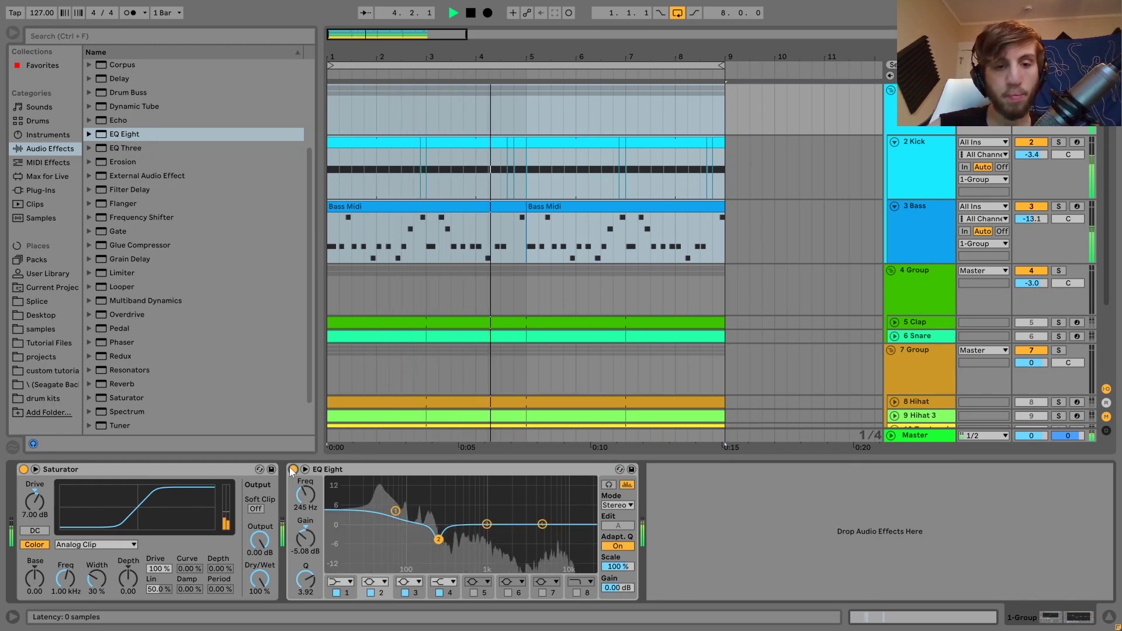
{"action": "key", "text": "space"}
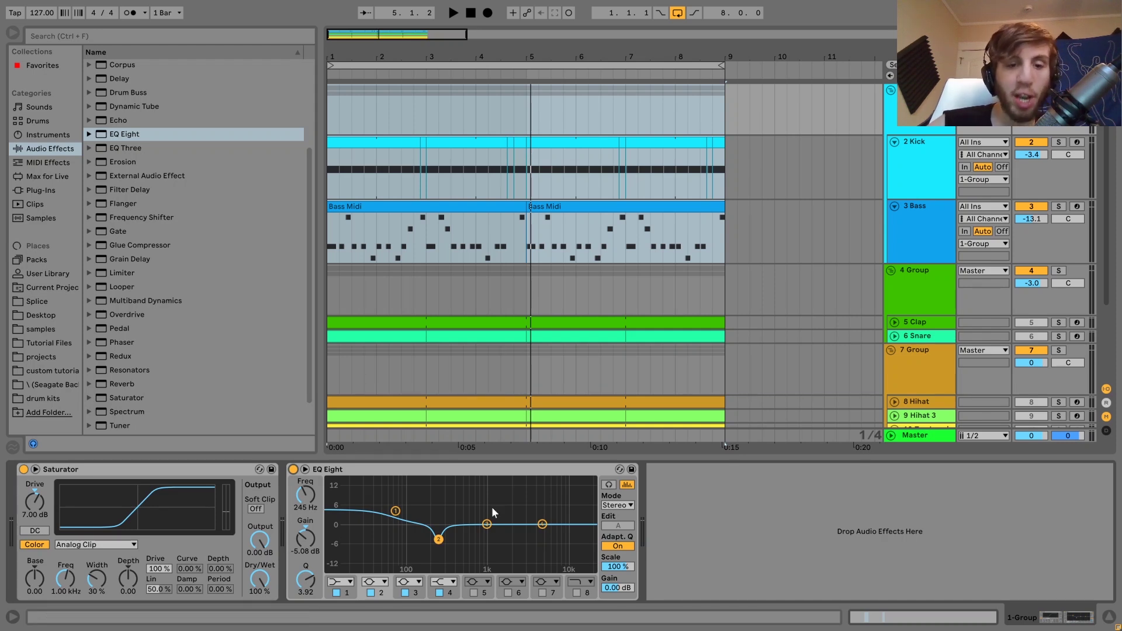
{"action": "key", "text": "space"}
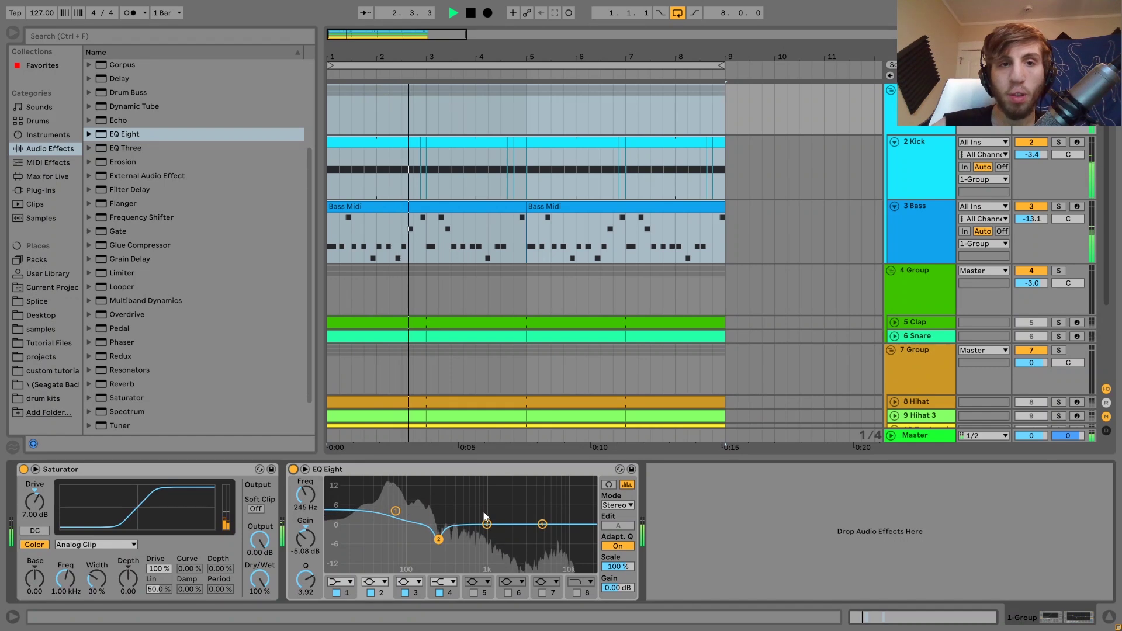
{"action": "key", "text": "space"}
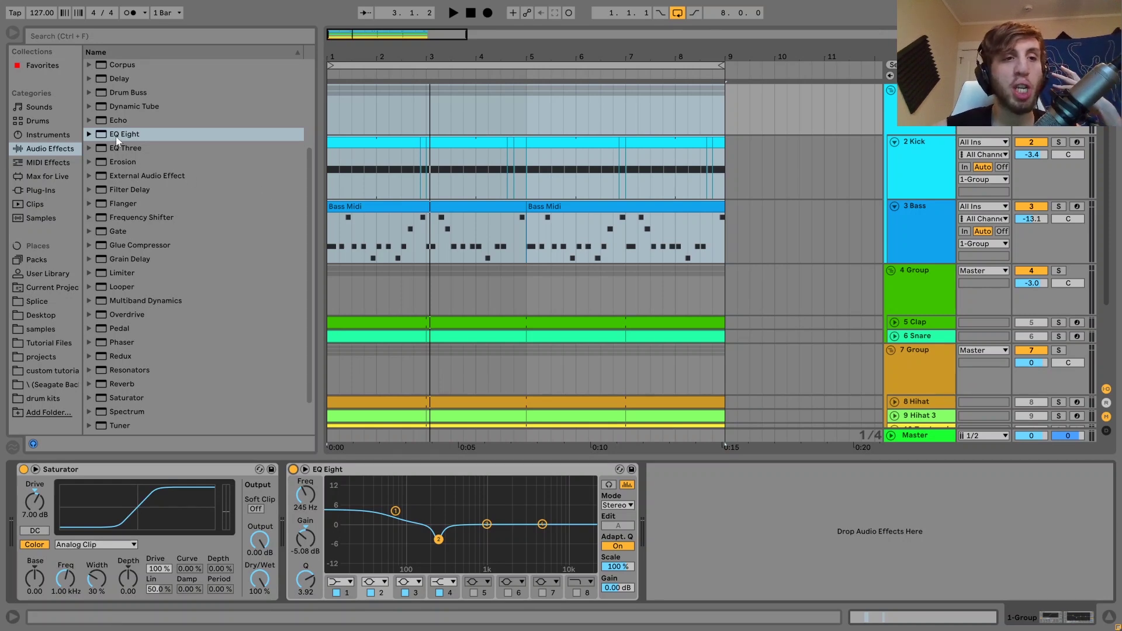
Add a second EQ Eight before the group's Saturator and cut its second band by 5.58 dB at 245 Hz with a Q of 3.61
{"action": "left_click_drag", "start_coordinate": [116, 137], "coordinate": [59, 484]}
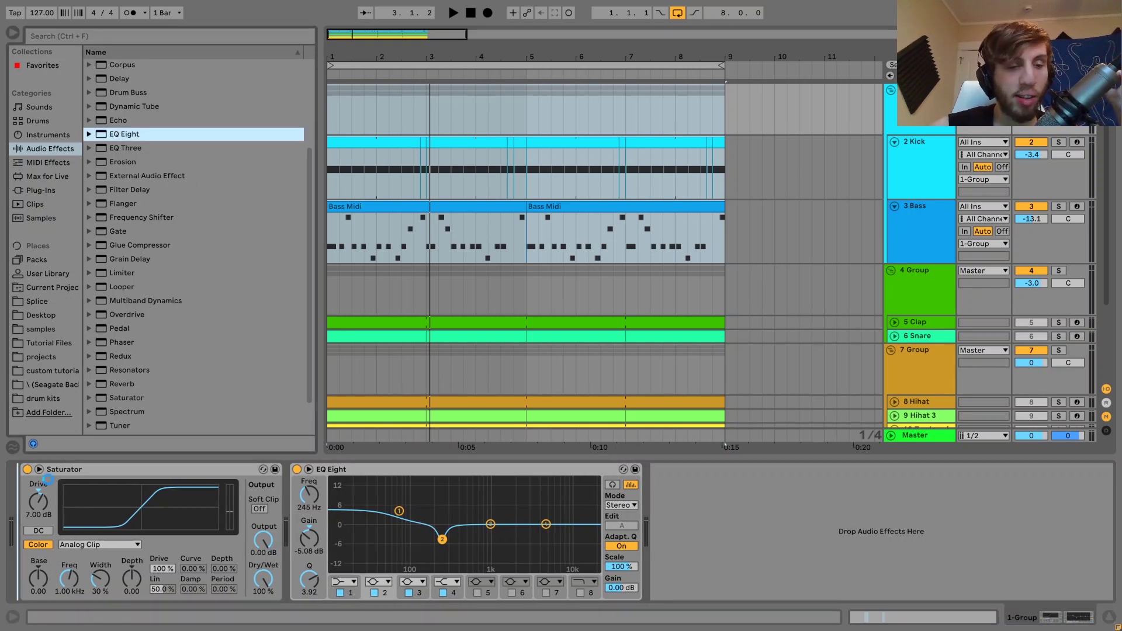
{"action": "left_click_drag", "start_coordinate": [164, 524], "coordinate": [170, 542]}
{"action": "left_click_drag", "start_coordinate": [44, 591], "coordinate": [44, 554]}
Audition the kick and bass group with the EQ Eight before its Saturator bypassed and active
{"action": "key", "text": "space"}
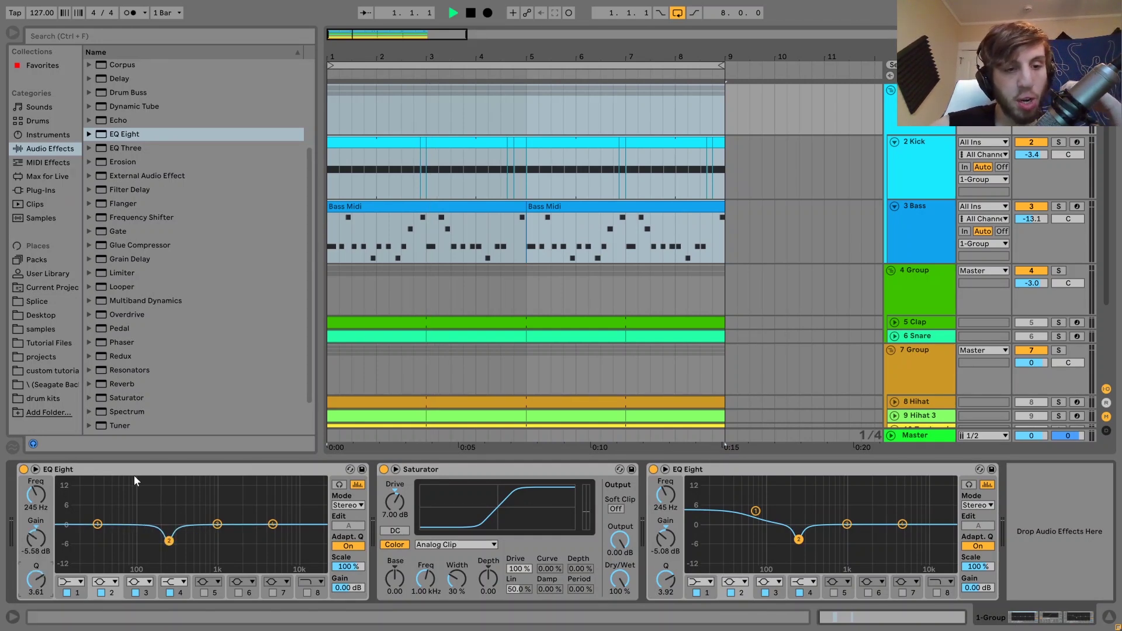
{"action": "left_click", "coordinate": [23, 469]}
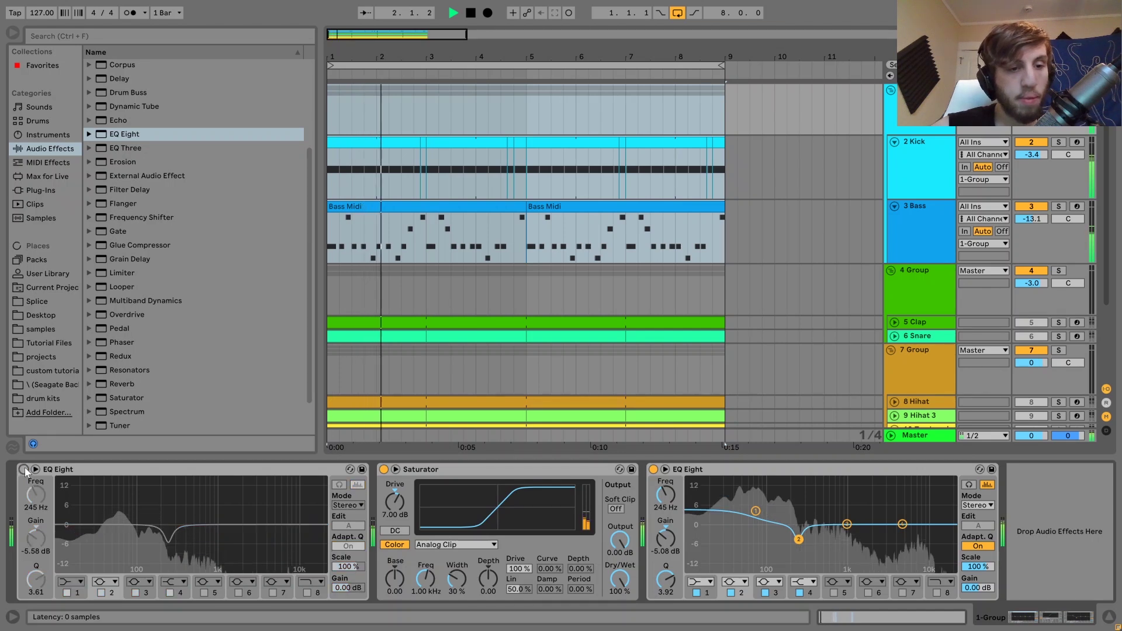
{"action": "left_click", "coordinate": [24, 469]}
{"action": "key", "text": "space"}
{"action": "key", "text": "space"}
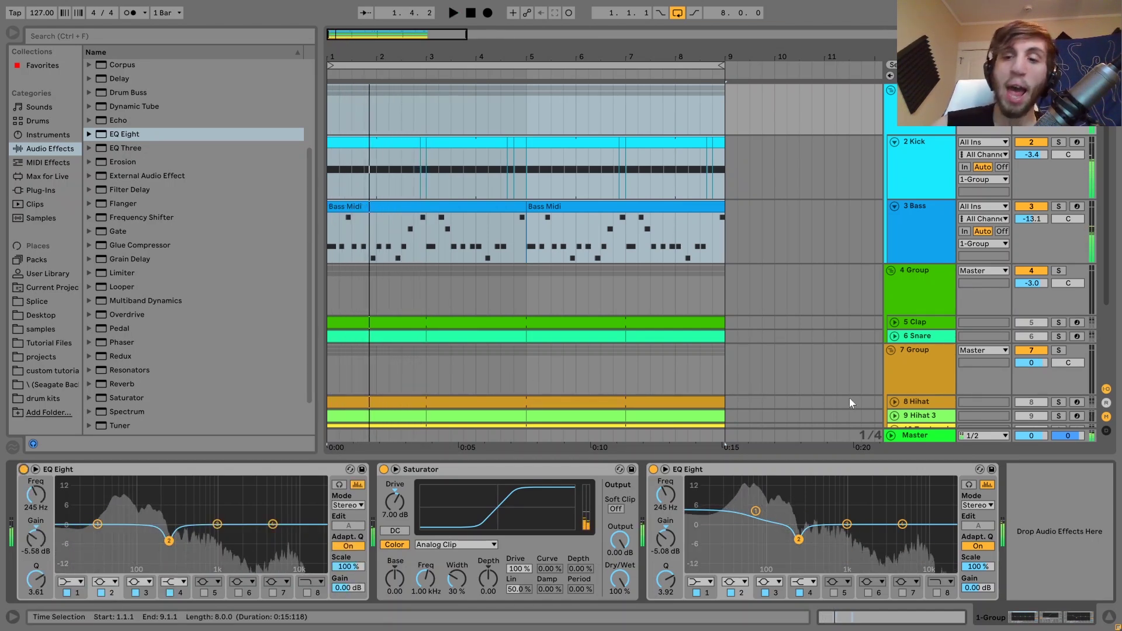
{"action": "key", "text": "space"}
Solo the hi-hat group (7 Group) and audition it with its EQ Eight bypassed
{"action": "left_click", "coordinate": [934, 361]}
{"action": "left_click", "coordinate": [1059, 350]}
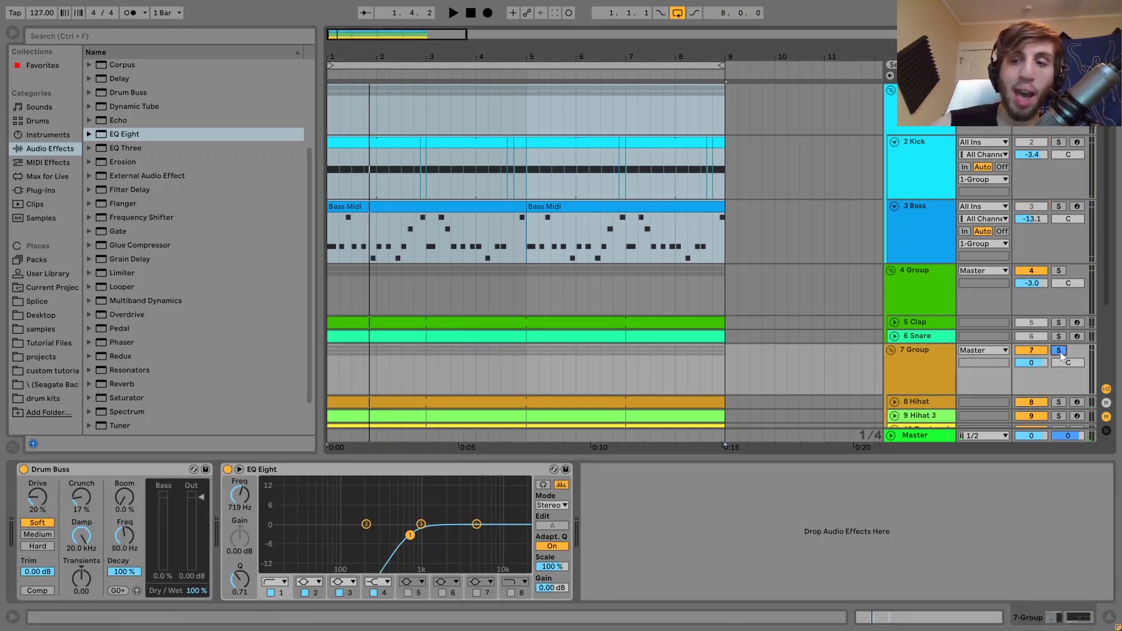
{"action": "left_click", "coordinate": [227, 469]}
{"action": "key", "text": "space"}
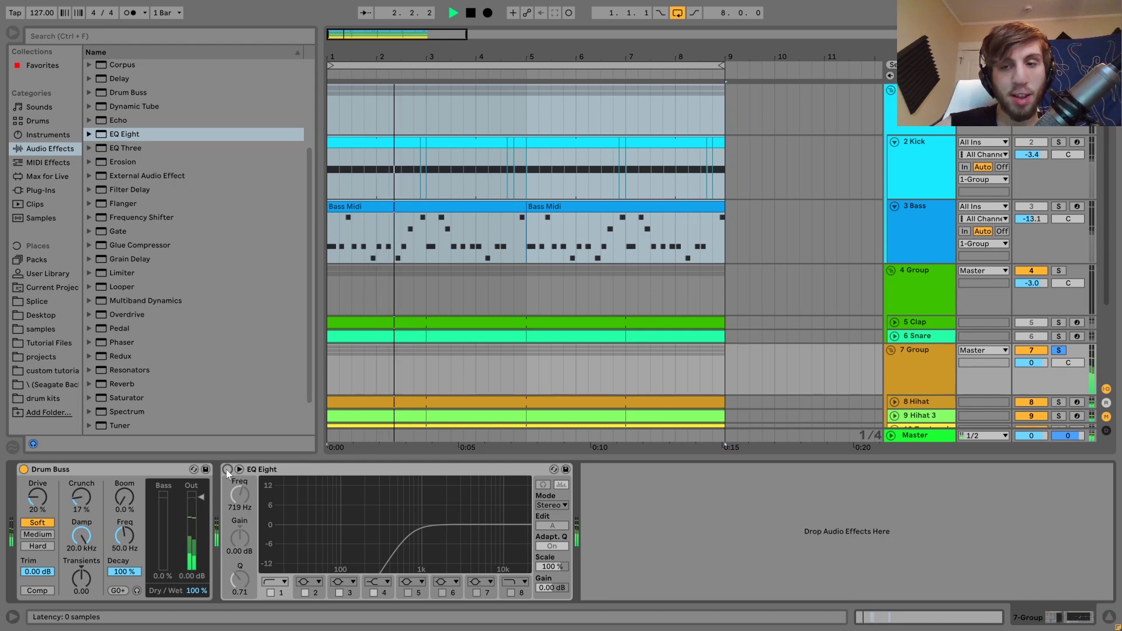
{"action": "key", "text": "space"}
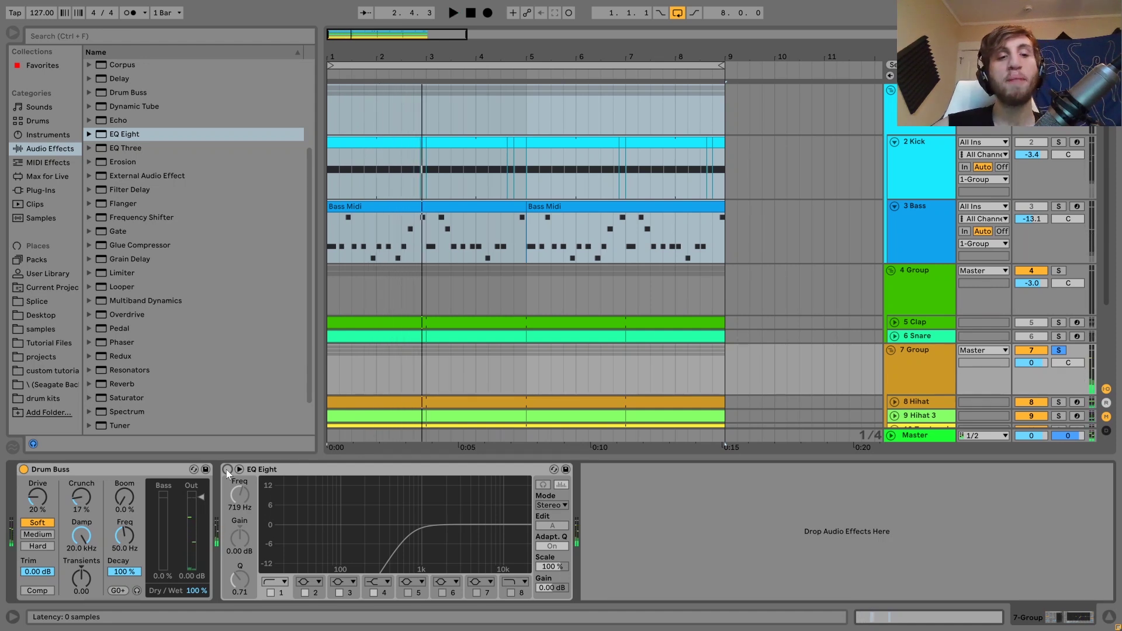
{"action": "key", "text": "space"}
{"action": "key", "text": "space"}
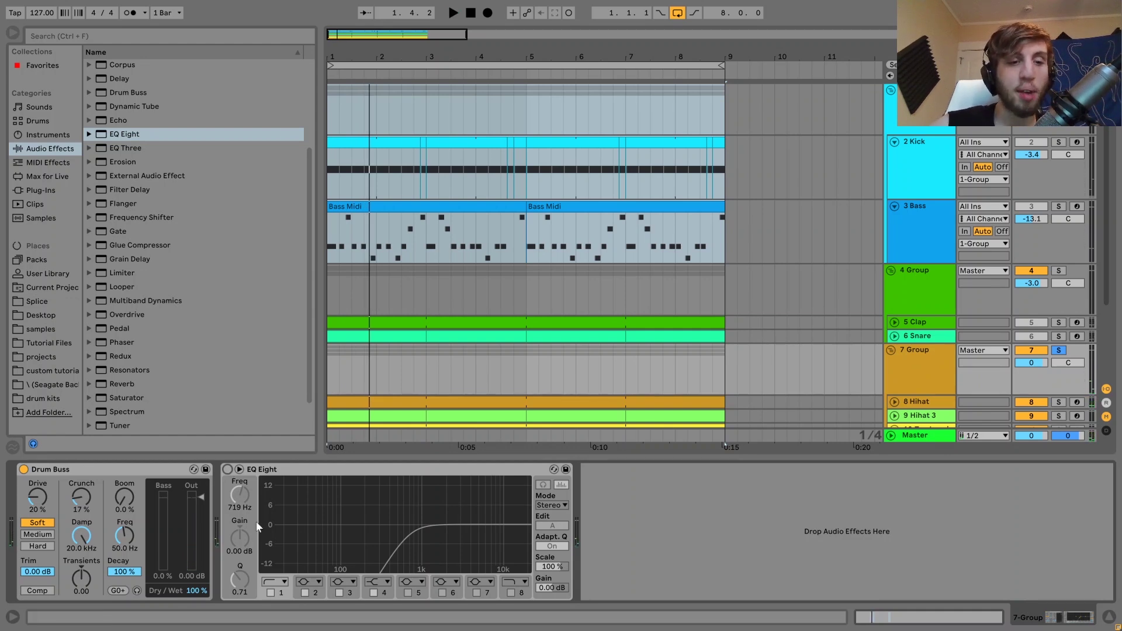
{"action": "key", "text": "space"}
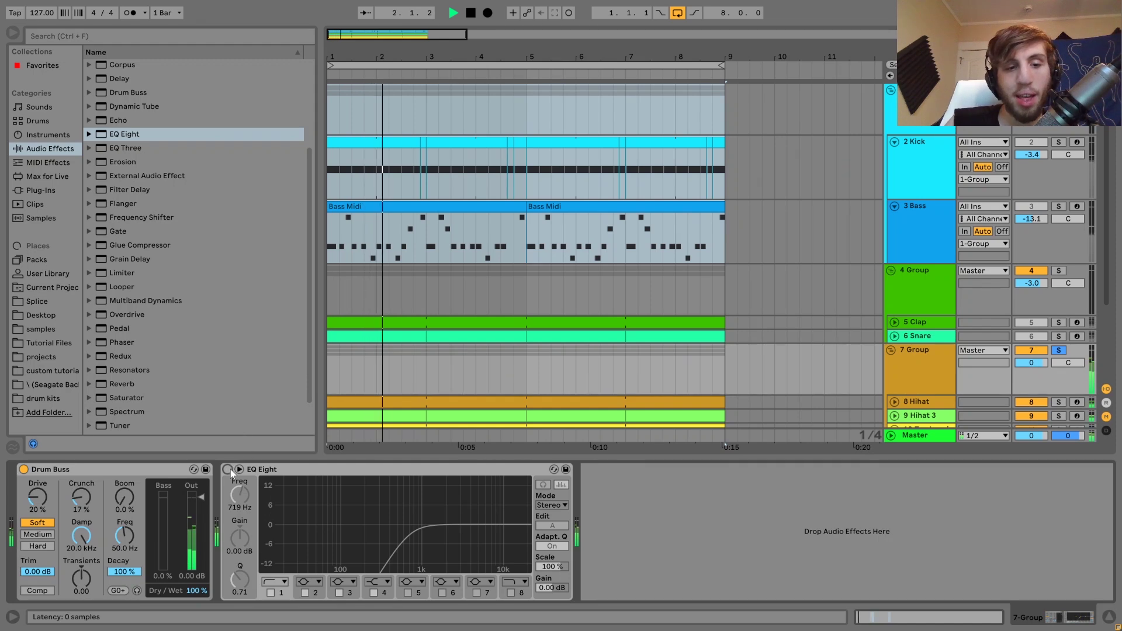
{"action": "key", "text": "space"}
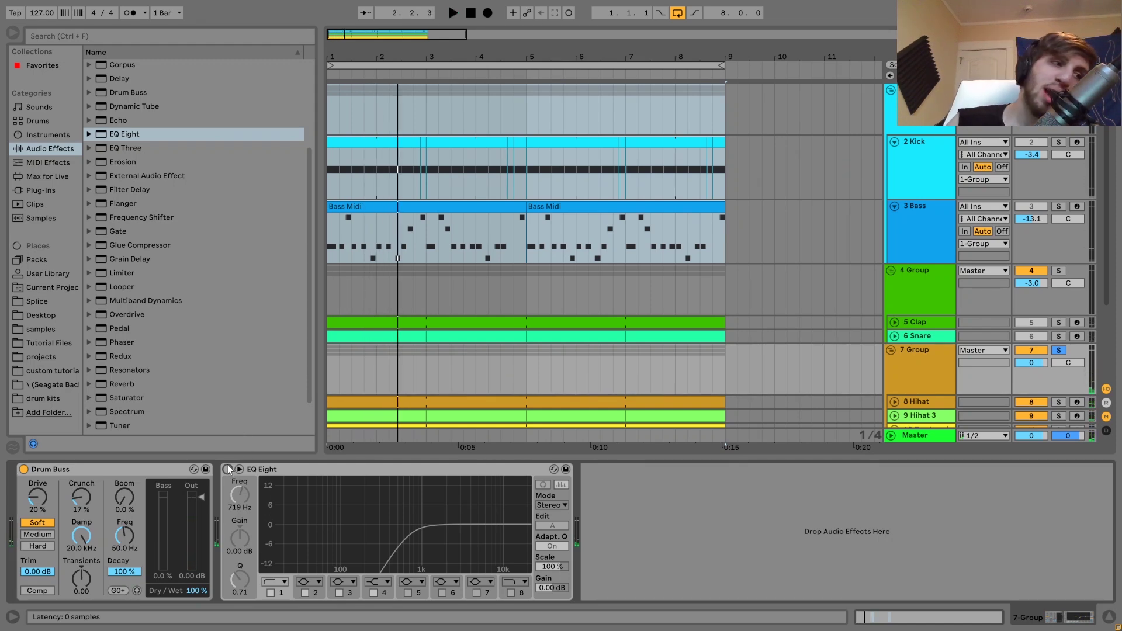
Turn the hi-hat group's EQ Eight back on and audition the group with the low cut active
{"action": "left_click", "coordinate": [227, 469]}
{"action": "key", "text": "space"}
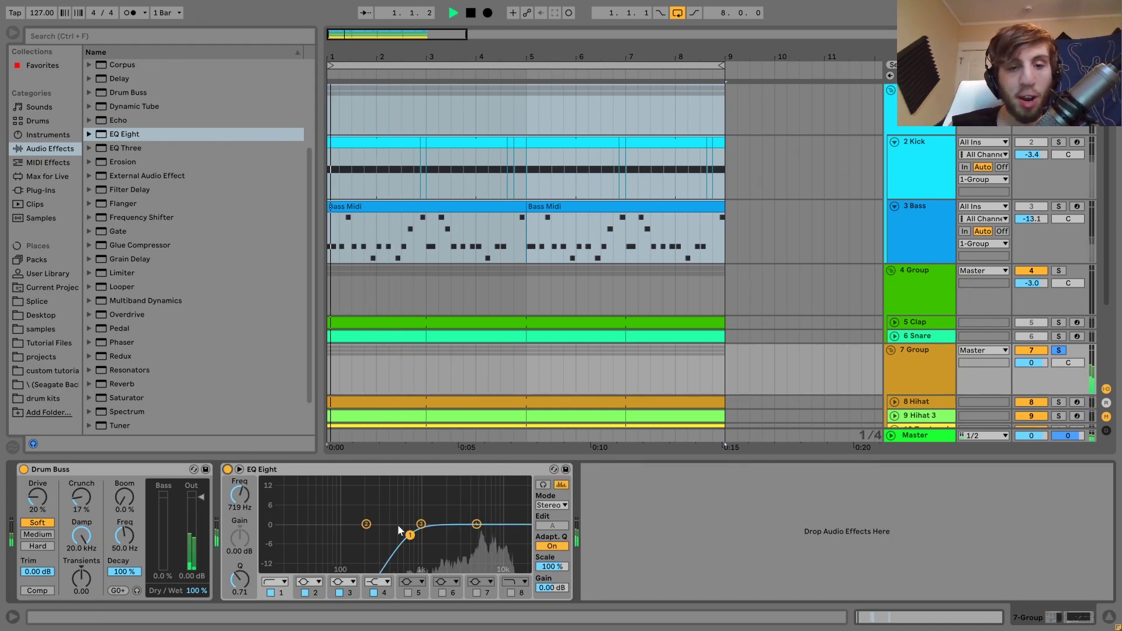
{"action": "key", "text": "space"}
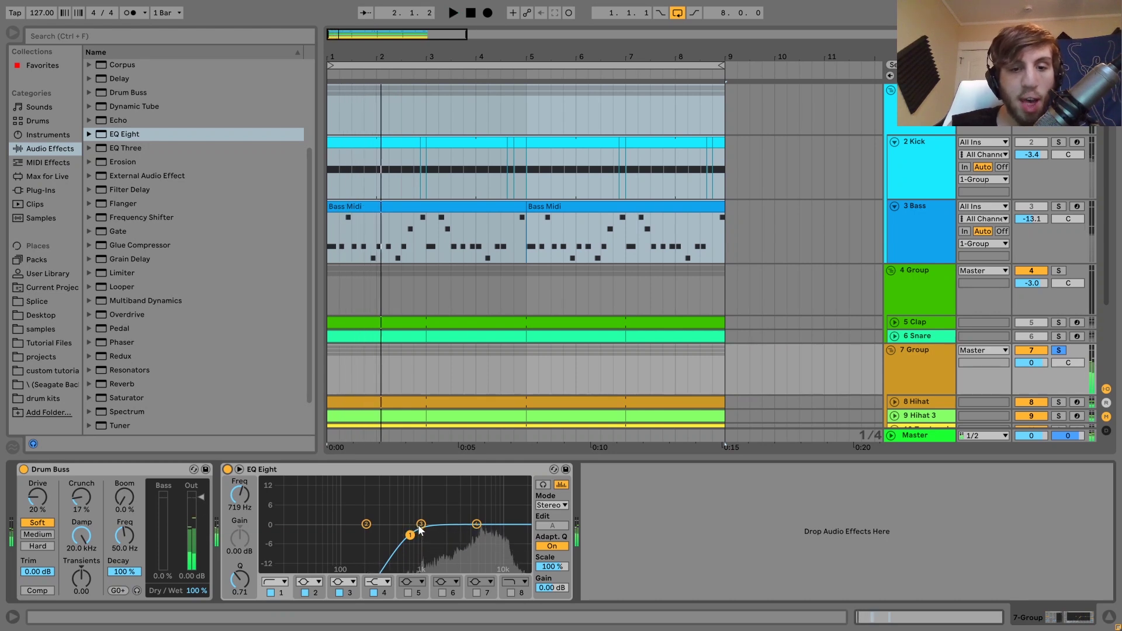
In the hi-hat group's expanded EQ Eight, set the third band to Q 15.9, sweep it boosted to 4.32 kHz and cut it by 12.9 dB
{"action": "left_click", "coordinate": [239, 469]}
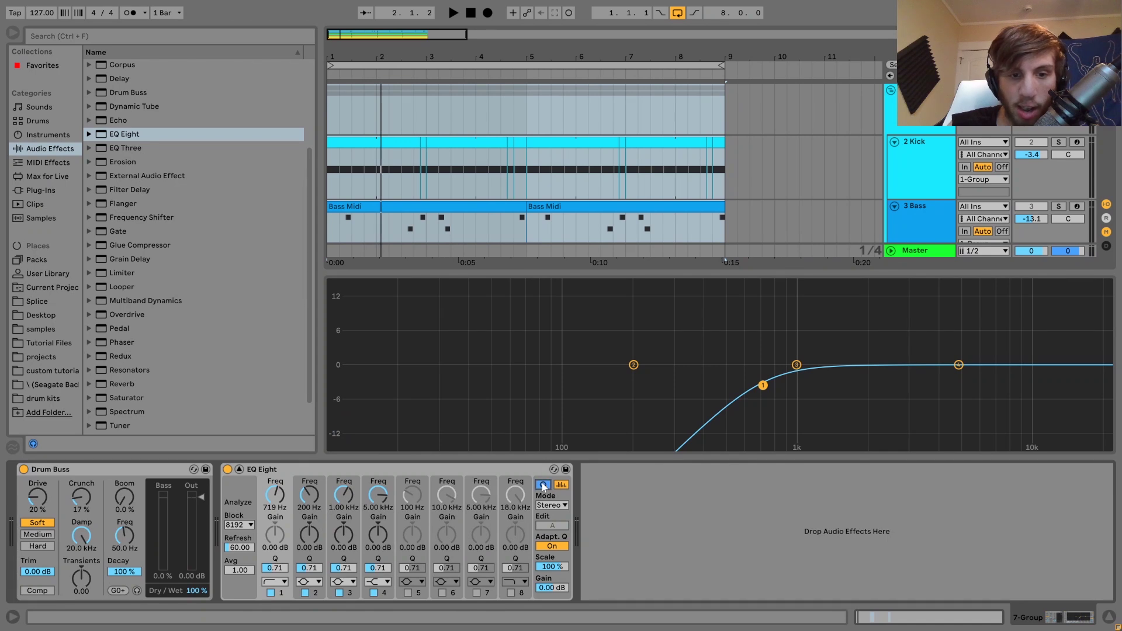
{"action": "left_click_drag", "start_coordinate": [798, 364], "coordinate": [798, 350]}
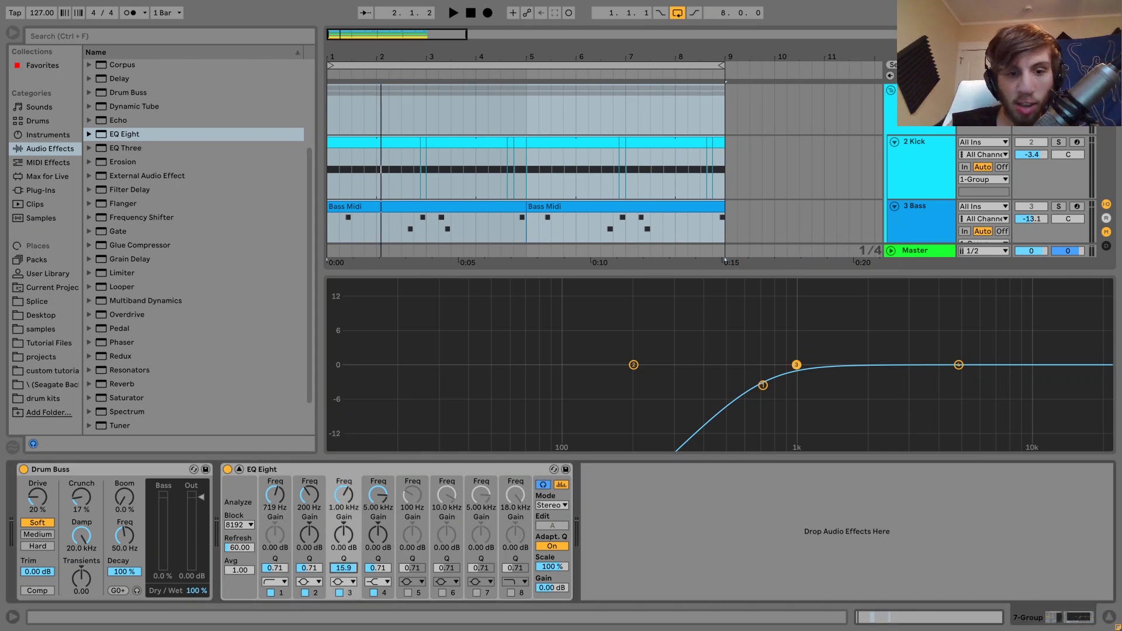
{"action": "key", "text": "space"}
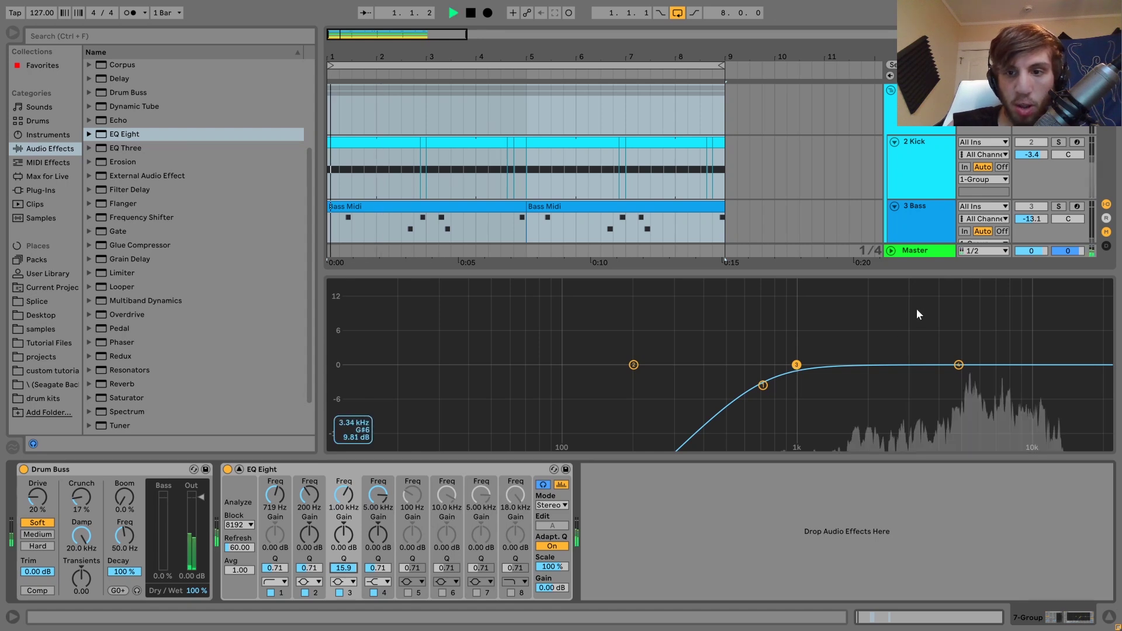
{"action": "left_click_drag", "start_coordinate": [796, 364], "coordinate": [943, 283]}
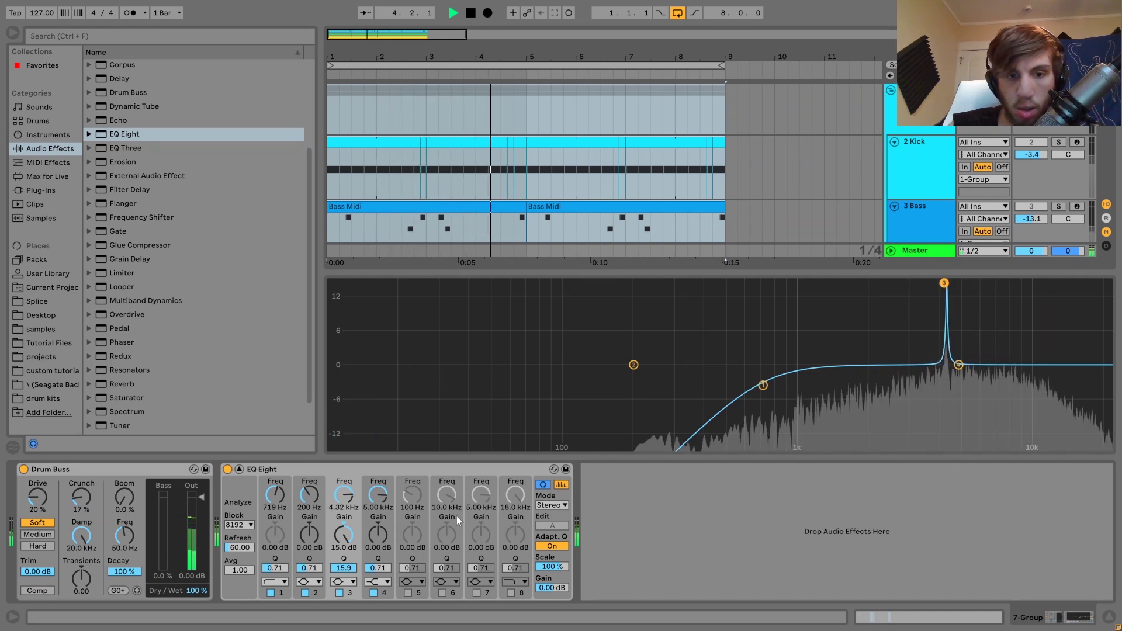
{"action": "left_click_drag", "start_coordinate": [345, 539], "coordinate": [344, 607]}
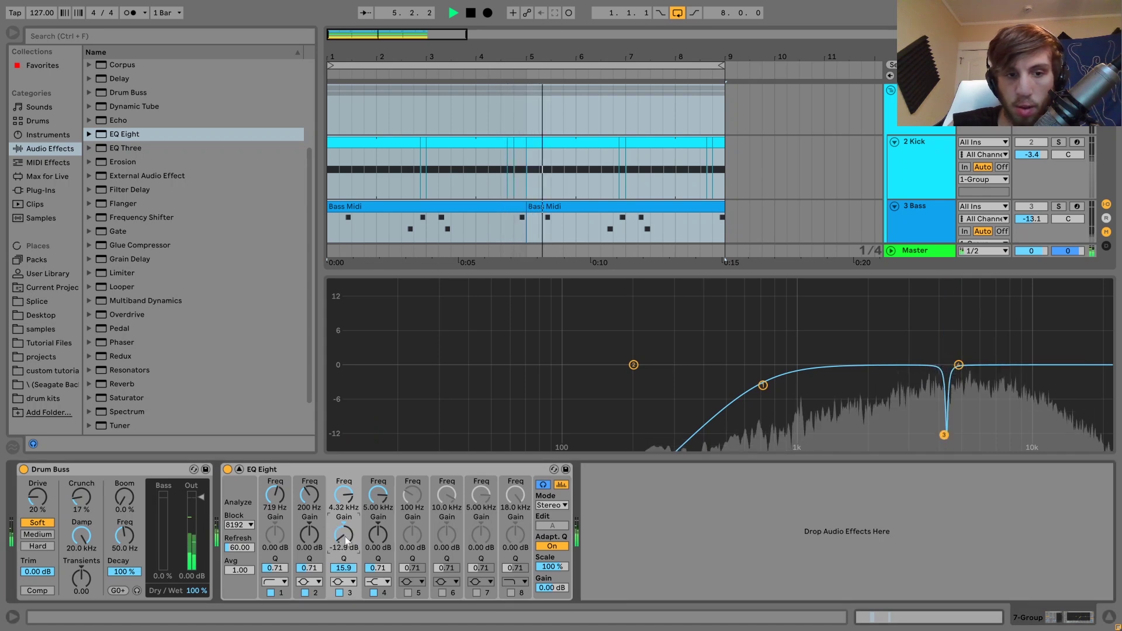
Compare the hi-hat group with its EQ Eight bypassed and active during playback
{"action": "left_click", "coordinate": [227, 469]}
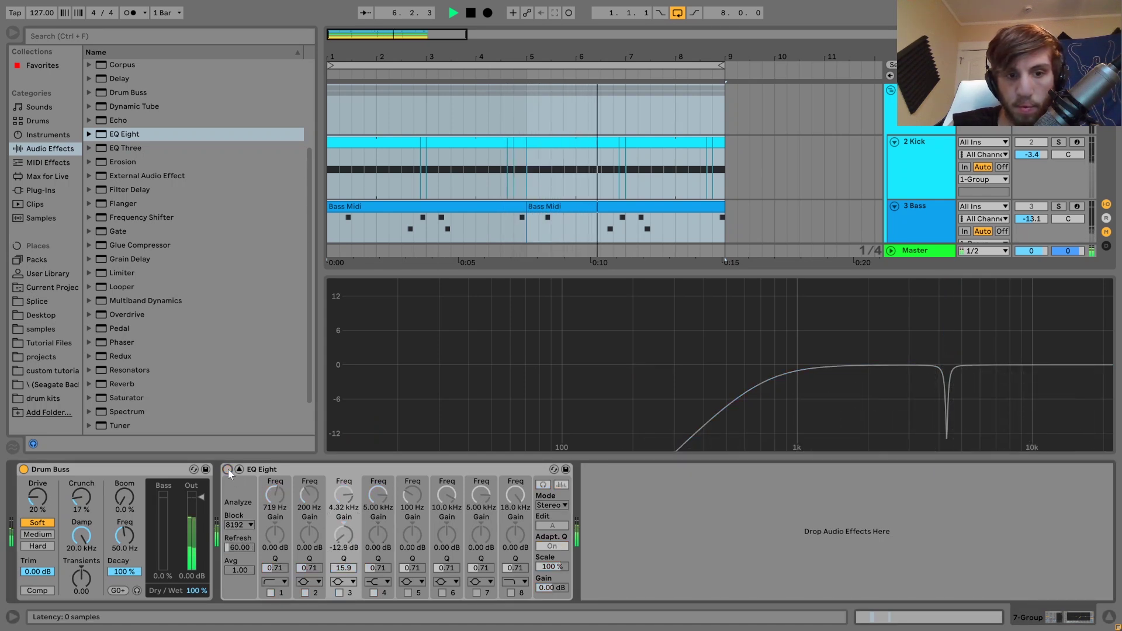
{"action": "left_click", "coordinate": [227, 469]}
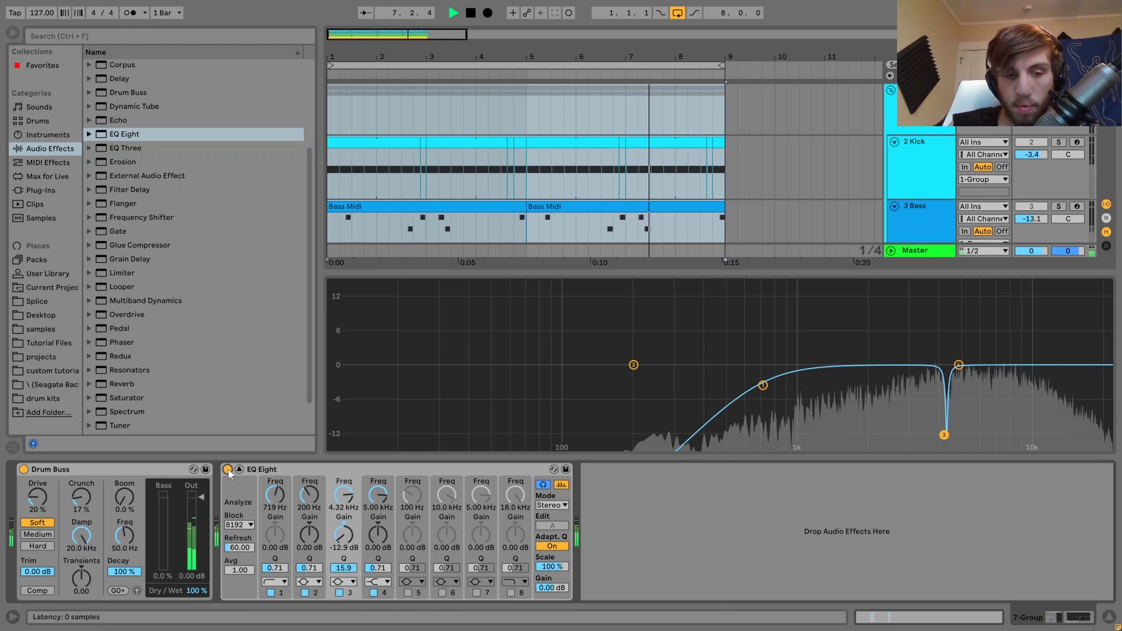
{"action": "left_click", "coordinate": [228, 470]}
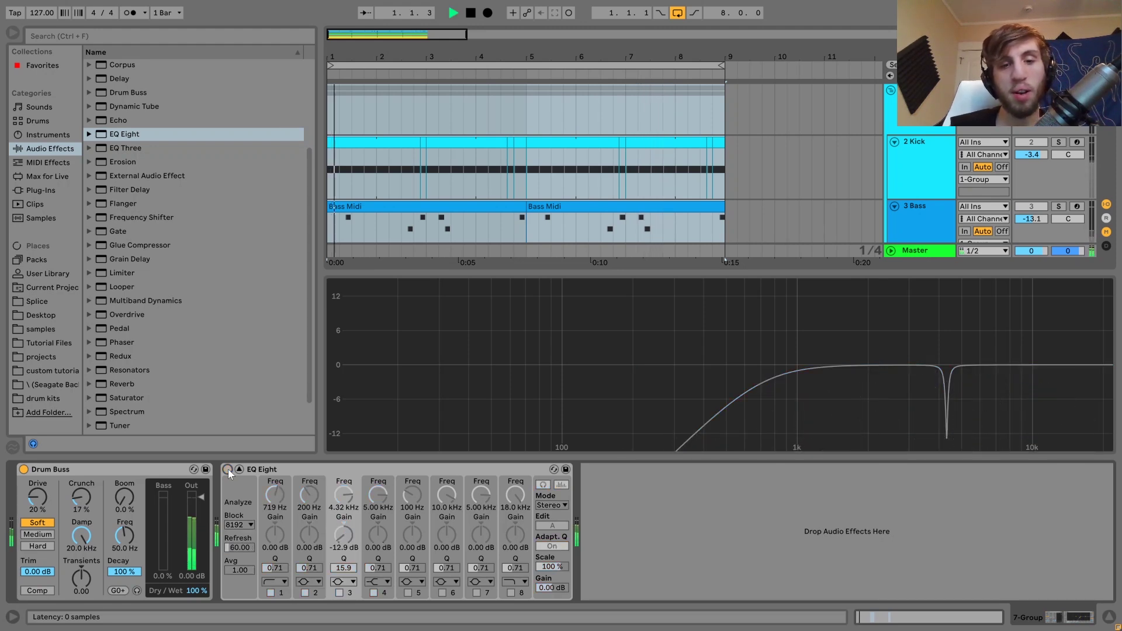
{"action": "left_click", "coordinate": [227, 469]}
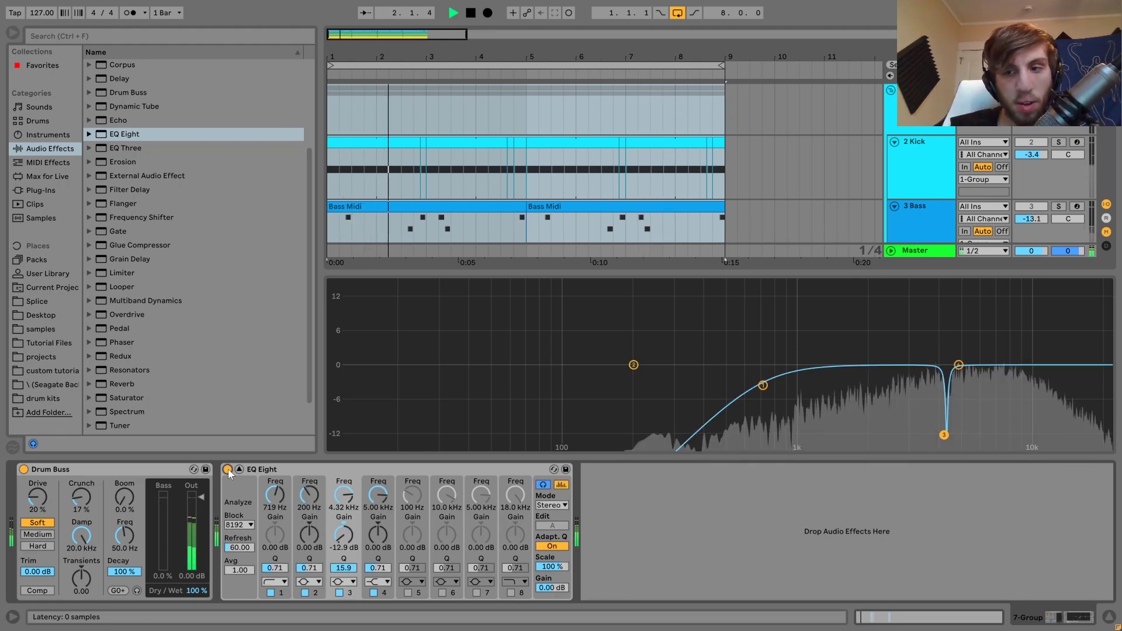
Collapse the hi-hat group's expanded EQ Eight display, turn off its audition mode and select the Drum Buss
{"action": "left_click", "coordinate": [239, 469]}
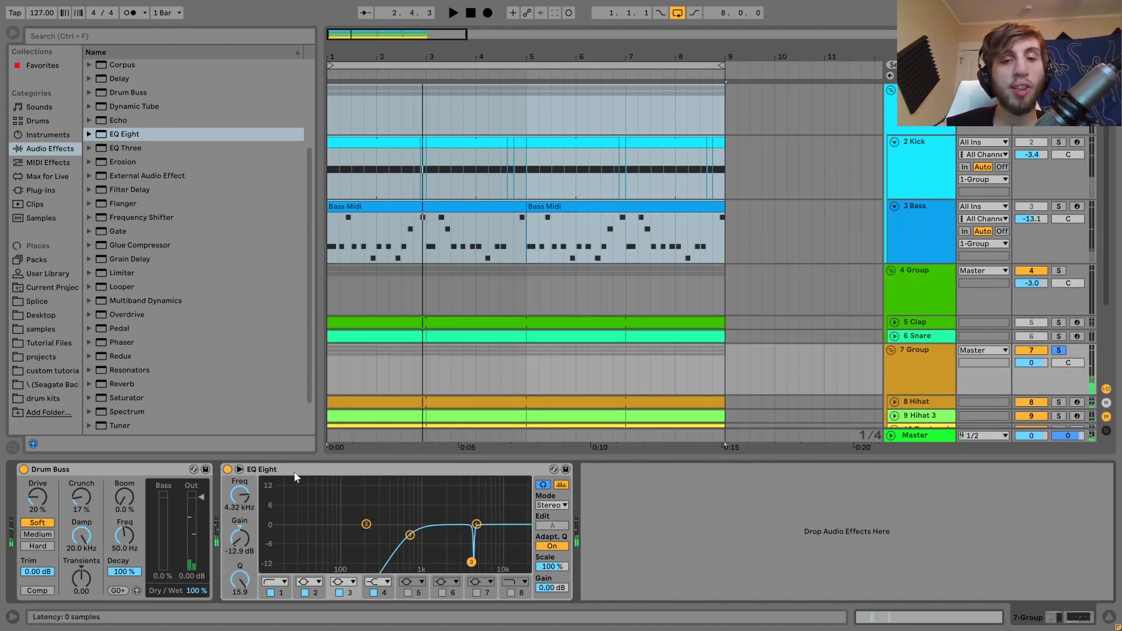
{"action": "left_click", "coordinate": [543, 485]}
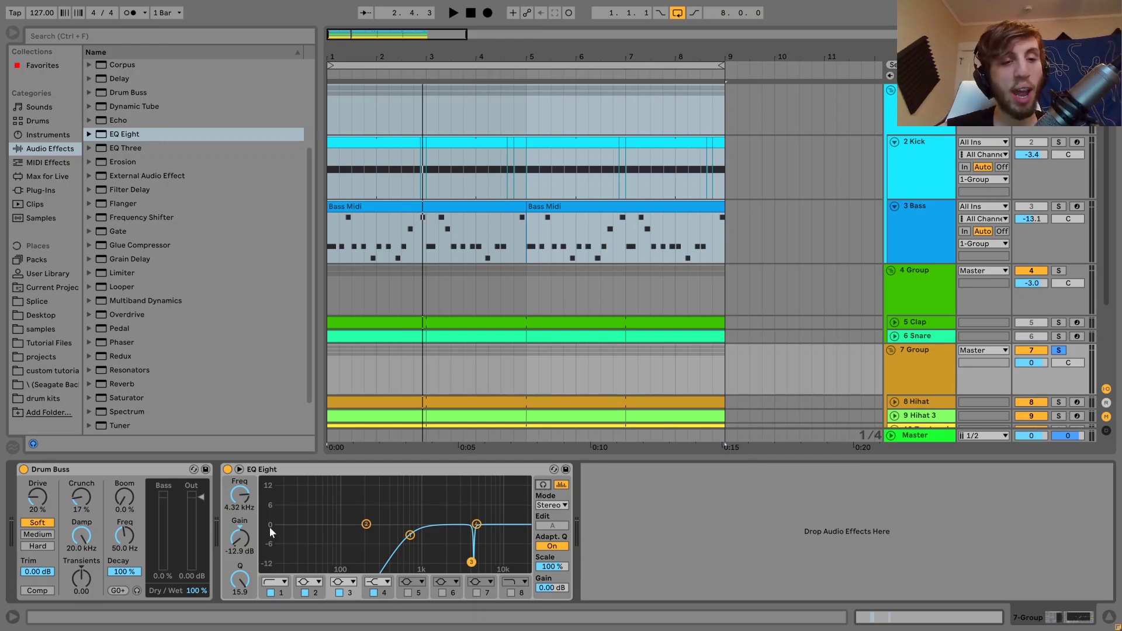
{"action": "left_click", "coordinate": [125, 466]}
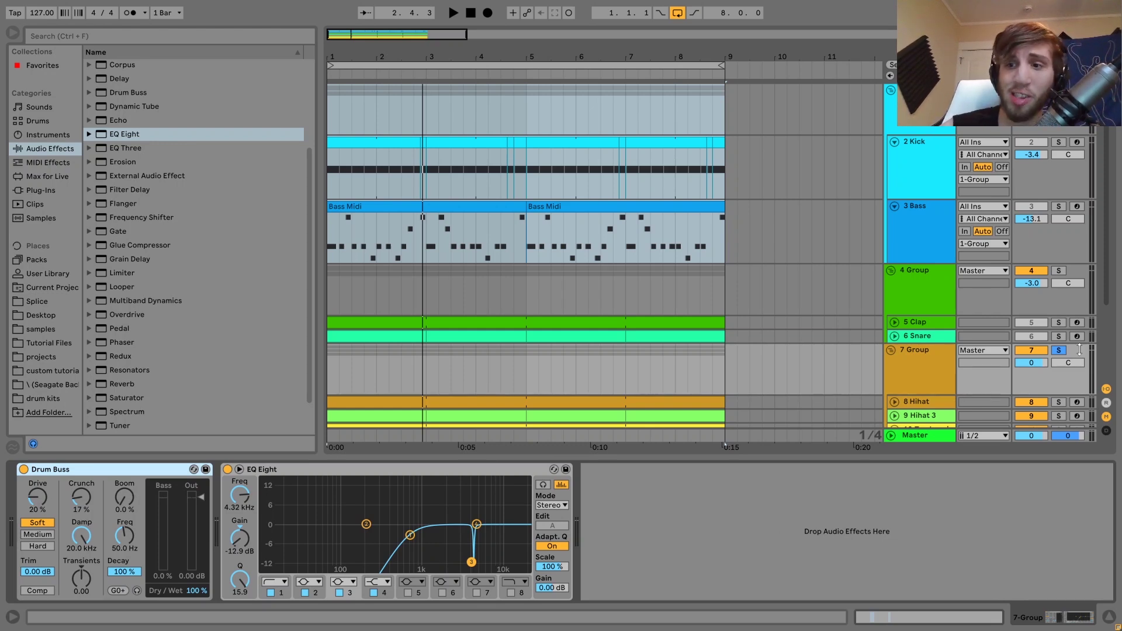
Unsolo the hi-hat group and fold its tracks to reveal the NO MIXING track
{"action": "left_click", "coordinate": [1058, 351]}
{"action": "left_click", "coordinate": [888, 350]}
{"action": "scroll", "coordinate": [955, 343], "scroll_direction": "down", "scroll_amount": 1}
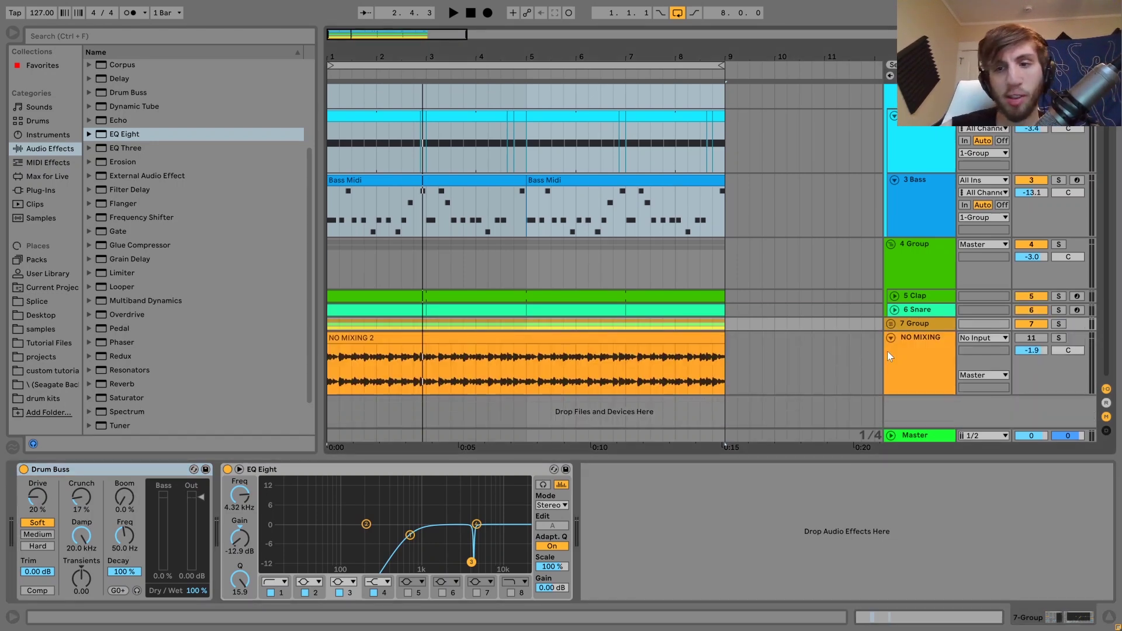
Solo the NO MIXING track and play its clip as the unmixed reference
{"action": "left_click", "coordinate": [1059, 339]}
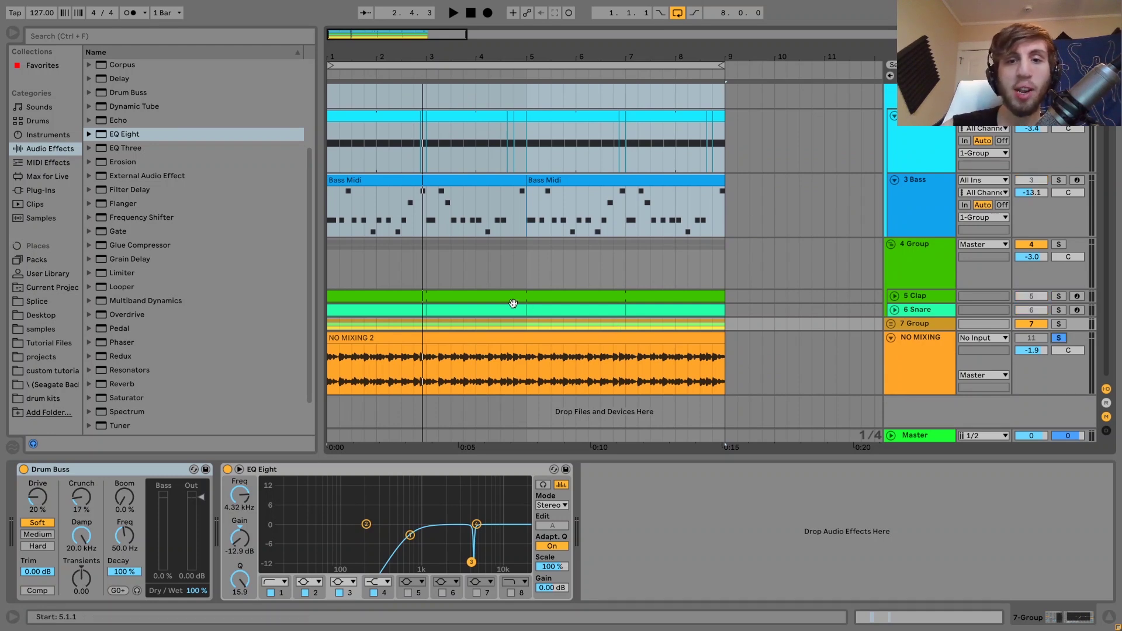
{"action": "left_click", "coordinate": [496, 337]}
{"action": "key", "text": "space"}
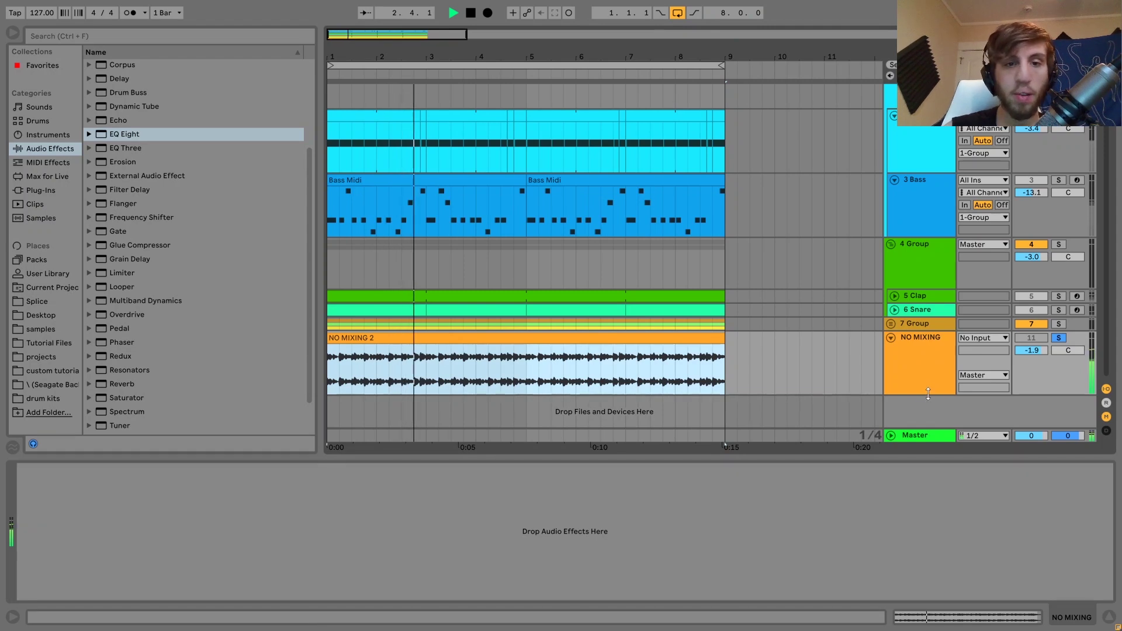
Unsolo the NO MIXING track, audition the mixed loop with the kick and bass group's effects shown, and stop playback
{"action": "left_click", "coordinate": [1060, 339]}
{"action": "scroll", "coordinate": [928, 273], "scroll_direction": "up", "scroll_amount": 2}
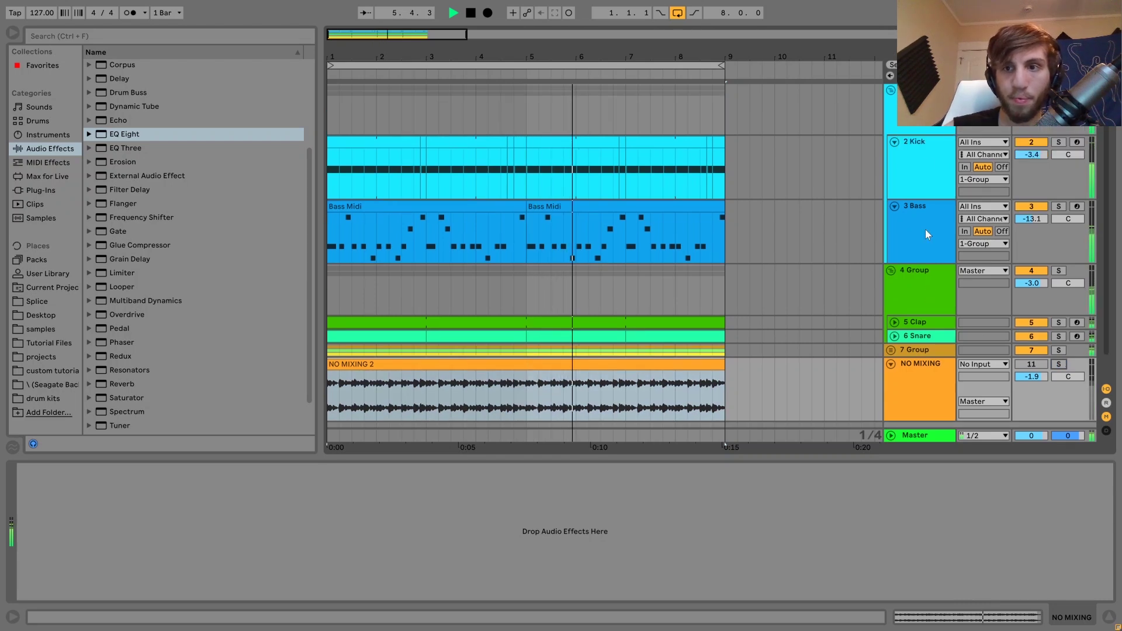
{"action": "left_click", "coordinate": [922, 104]}
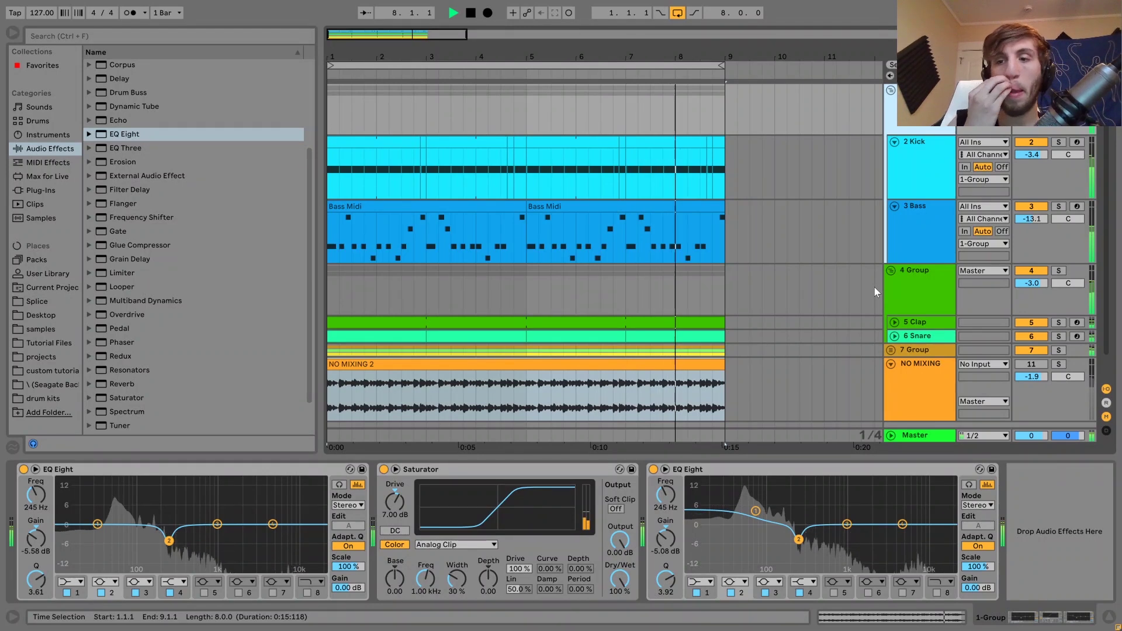
{"action": "key", "text": "space"}
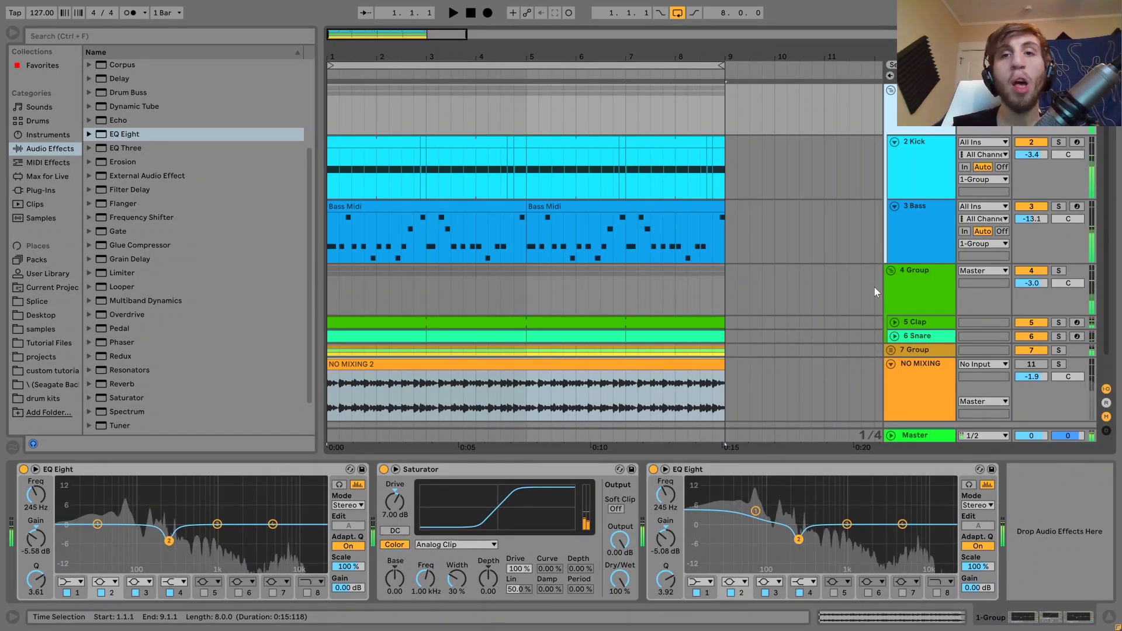